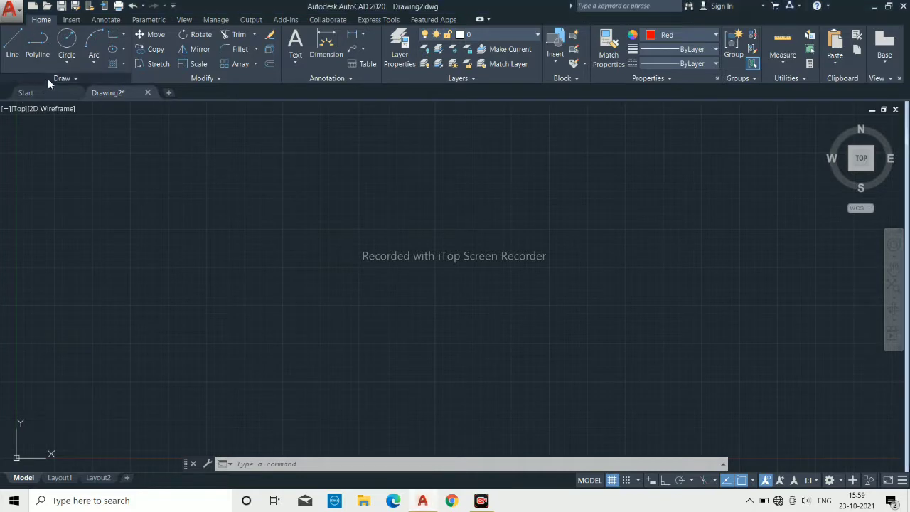
With Ortho on, draw crossing vertical and horizontal construction lines as reference axes.
click(65, 78)
click(39, 90)
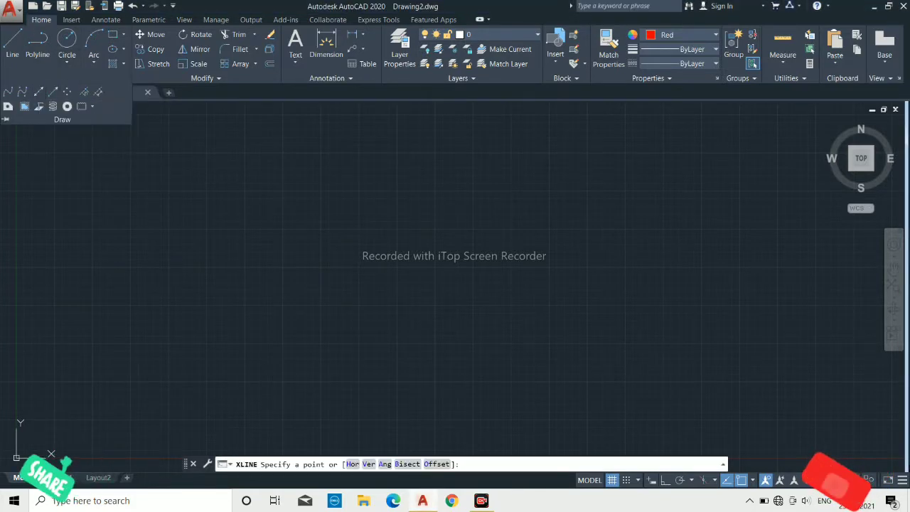
click(432, 168)
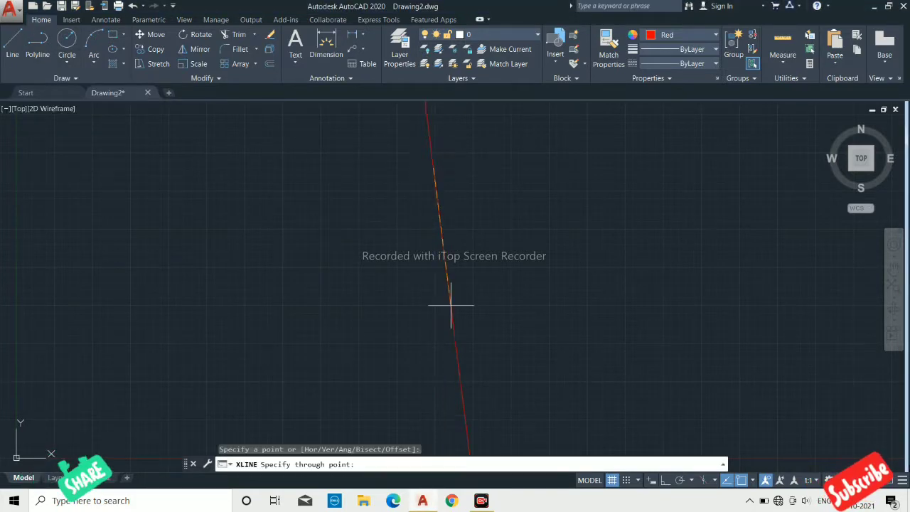
click(675, 482)
click(394, 299)
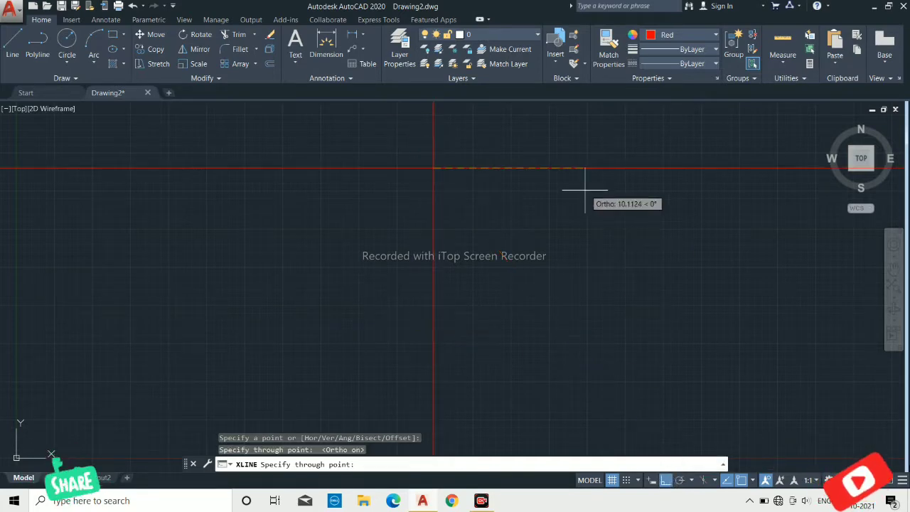
click(585, 189)
key(Return)
Open the current drawing colour list to switch the colour to White.
scroll(585, 187, down, 3)
scroll(579, 142, up, 2)
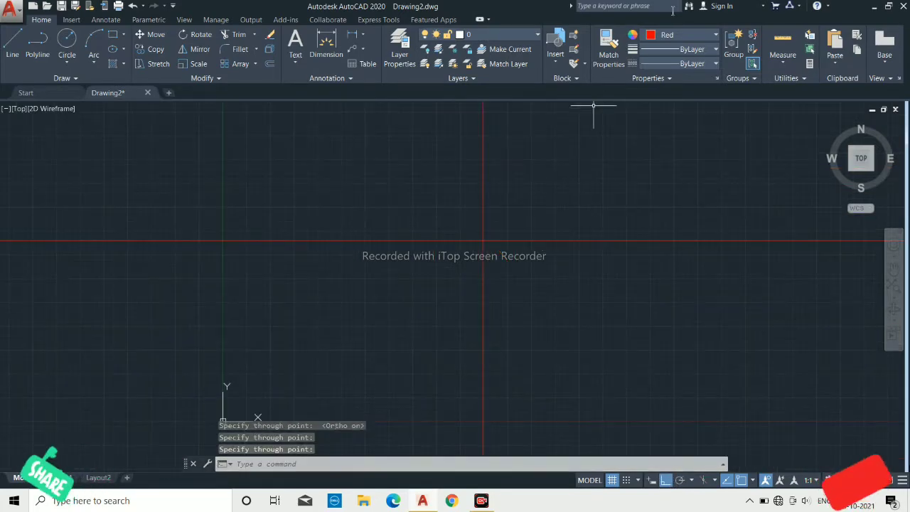
click(719, 156)
Make White current and draw a 20-unit line from the construction-line crossing.
click(12, 44)
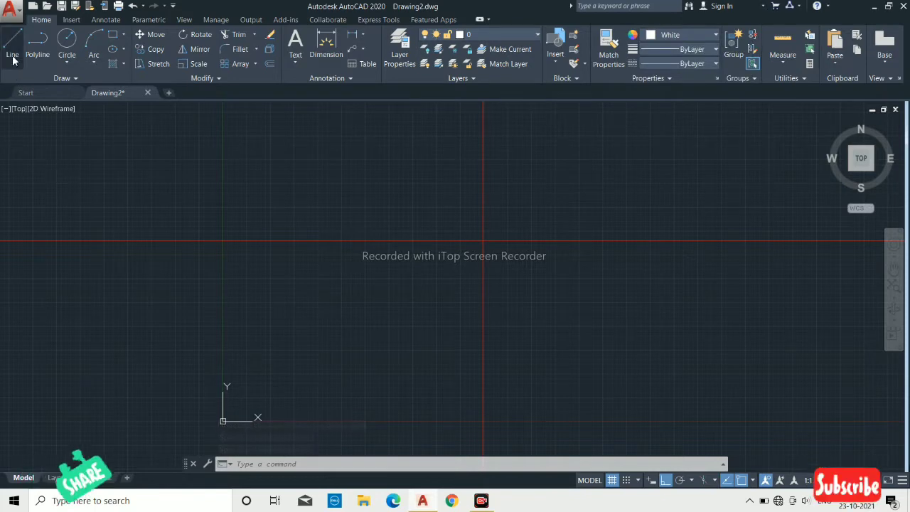
click(483, 241)
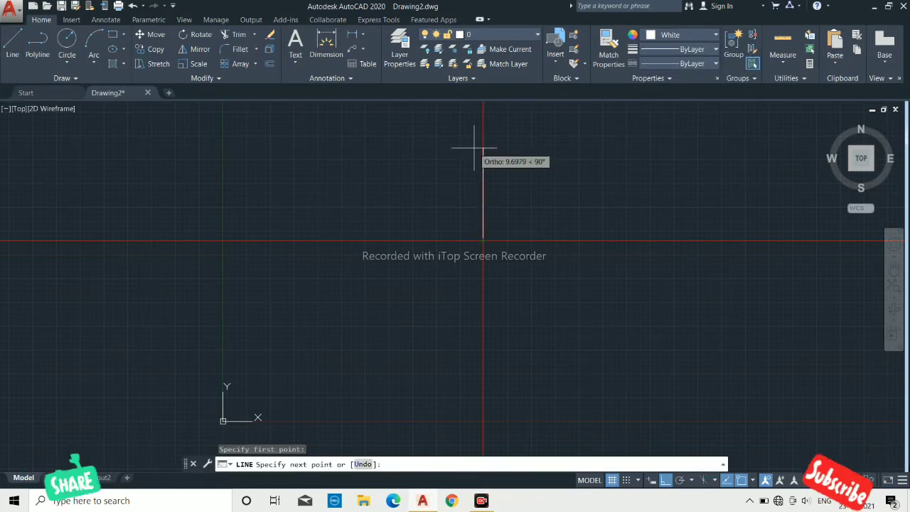
text(20)
key(Return)
key(Return)
middle_drag(477, 146, 486, 257)
key(Return)
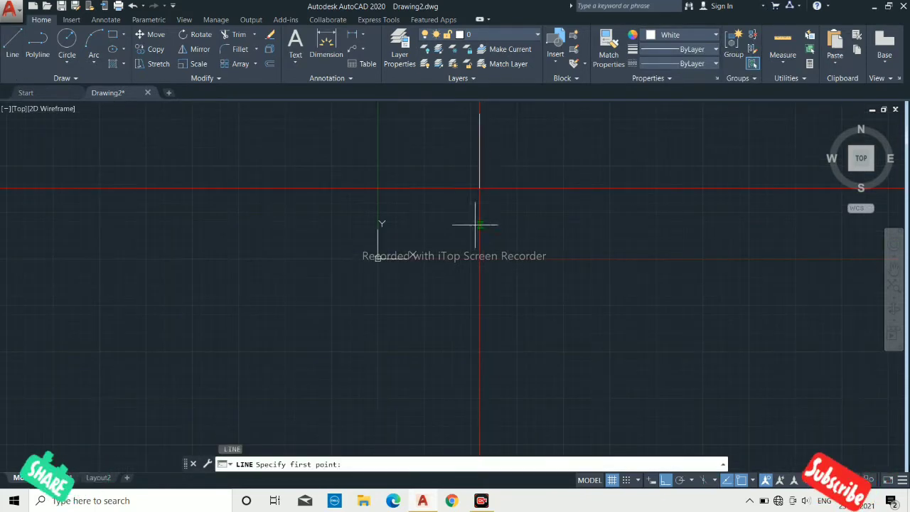
Draw the 20-unit vertical centreline and the 8-unit bottom edge segments.
click(490, 130)
text(20)
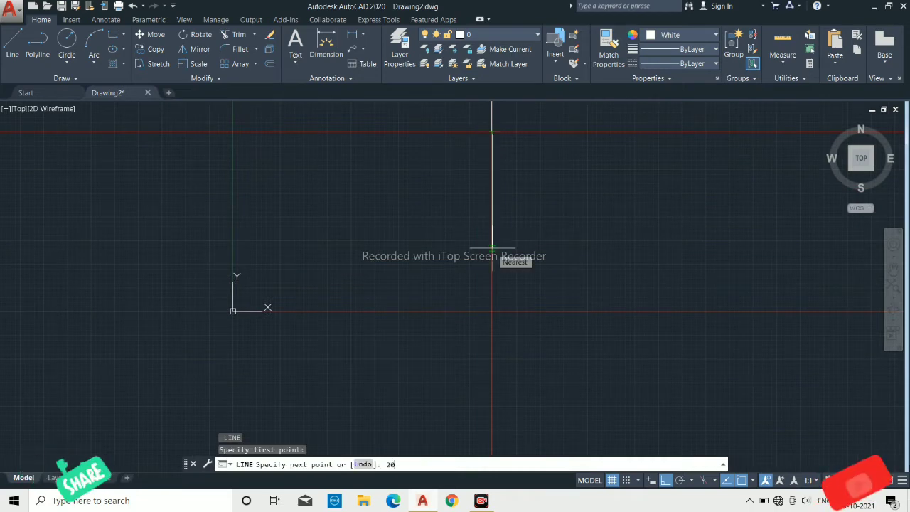
key(Return)
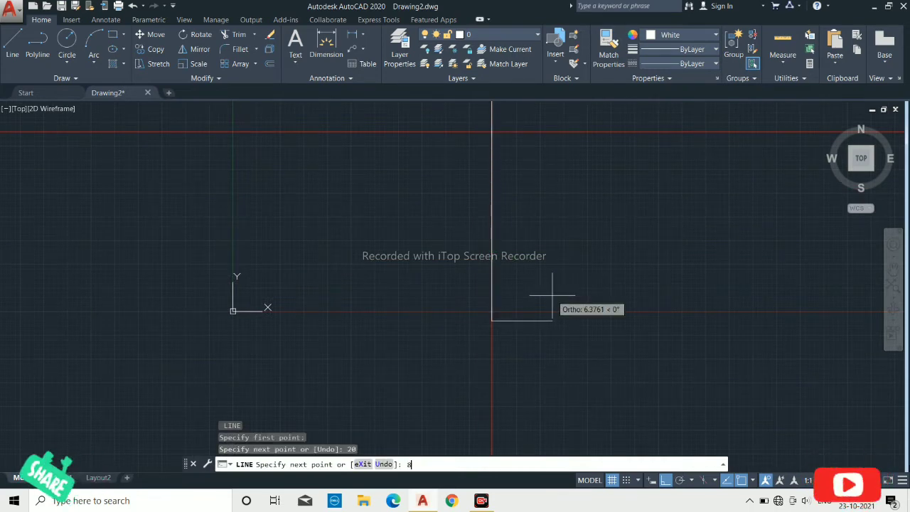
key(Return)
key(Return)
scroll(502, 321, down, 2)
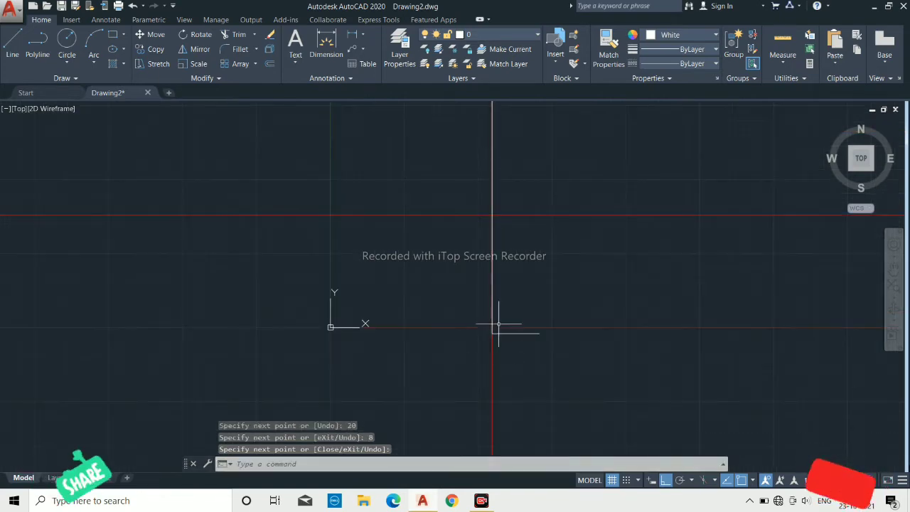
scroll(490, 334, up, 4)
key(Return)
click(490, 334)
key(Return)
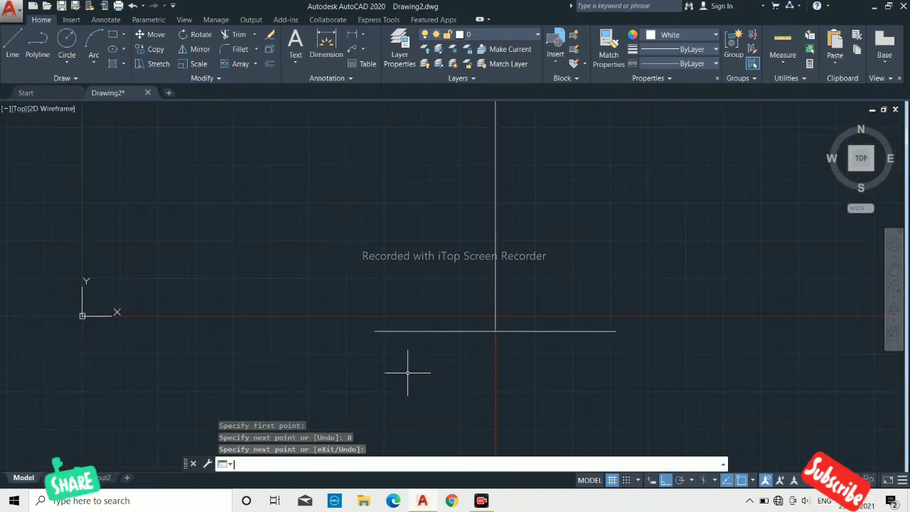
key(Return)
scroll(362, 395, up, 3)
Draw the 10-unit top edge from the centreline's top end.
key(Return)
click(409, 285)
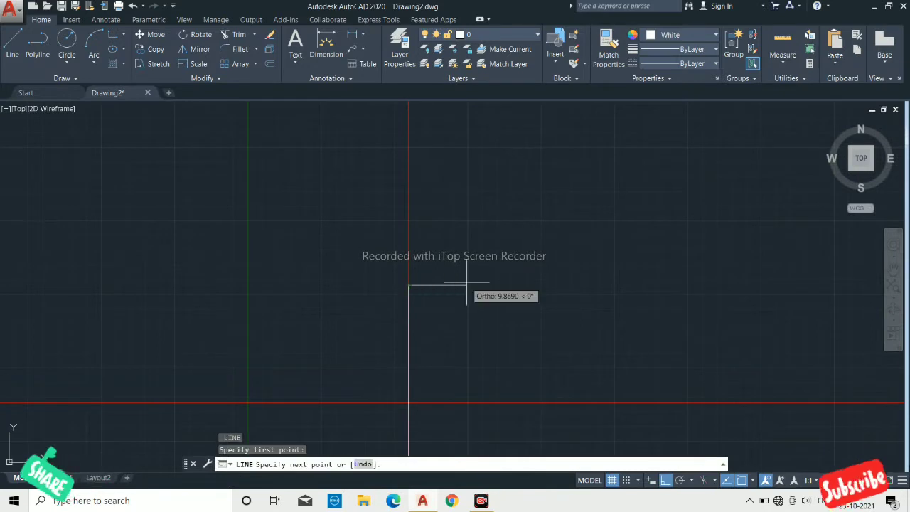
text(10)
key(Return)
key(Return)
key(Return)
click(409, 285)
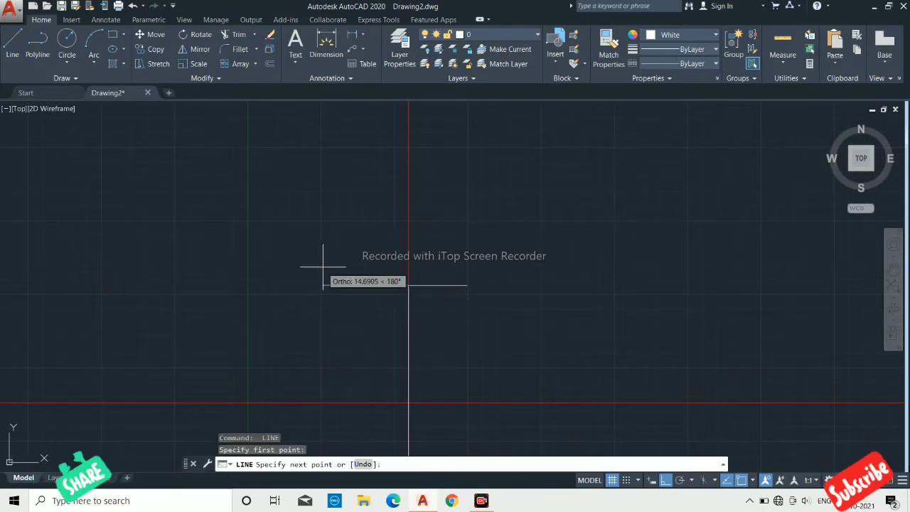
key(Return)
scroll(335, 278, up, 1)
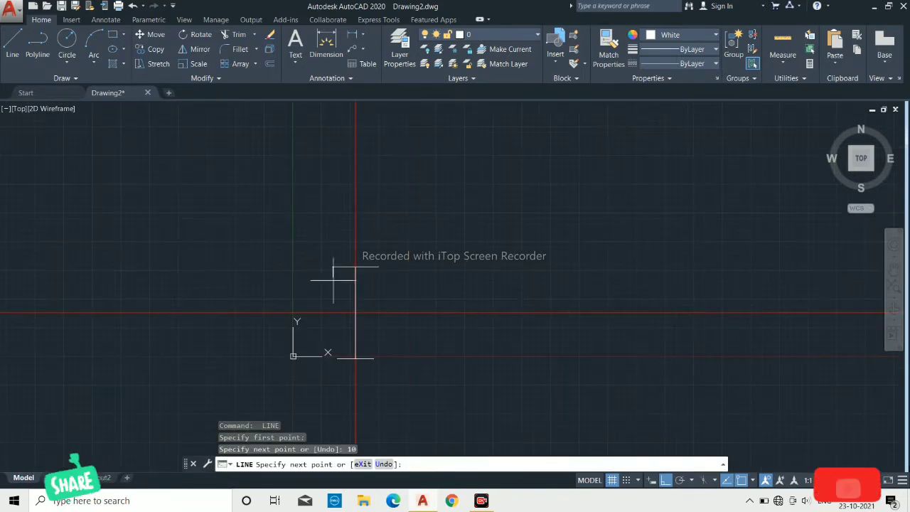
scroll(334, 285, up, 1)
scroll(336, 353, up, 1)
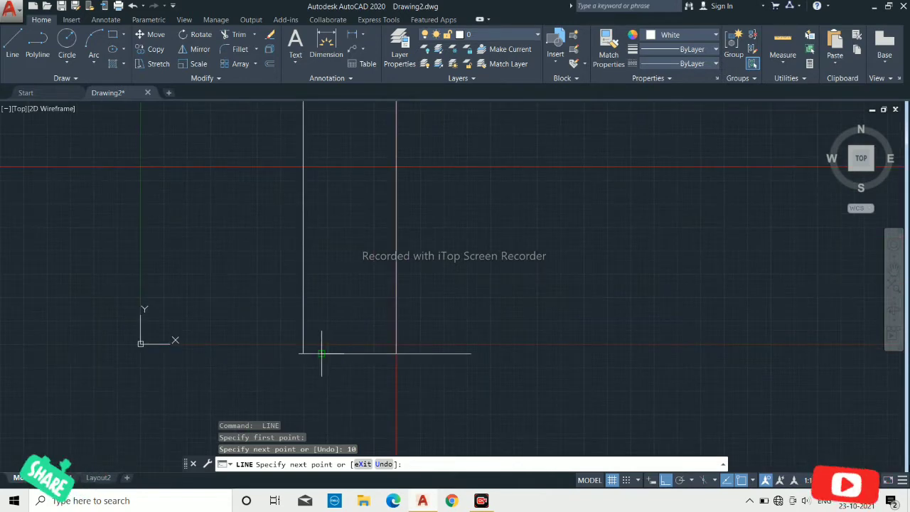
Connect the top and bottom edges with the slanted left and right sides.
click(321, 354)
key(Return)
scroll(380, 359, down, 3)
key(Return)
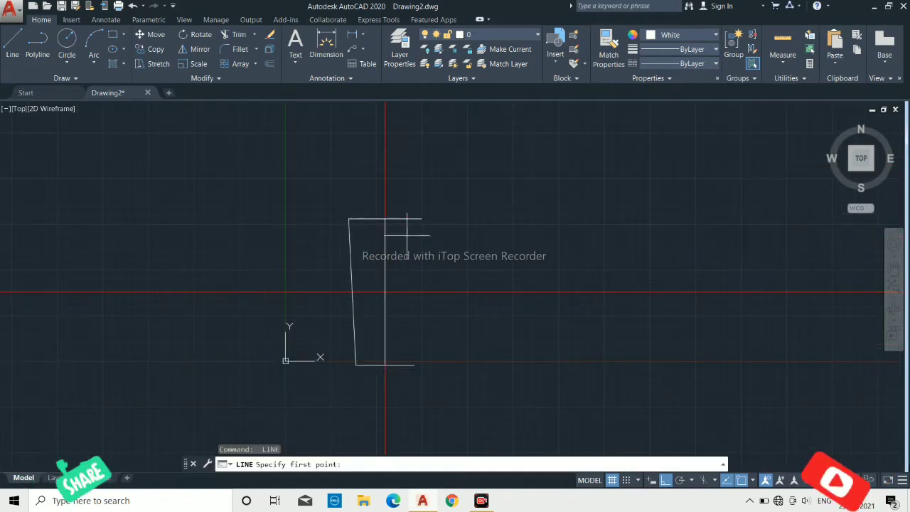
click(422, 219)
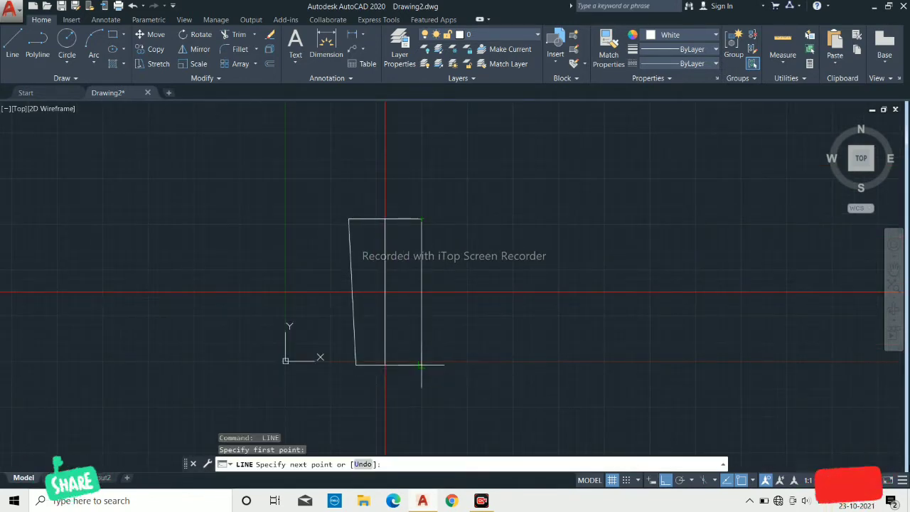
scroll(417, 365, up, 2)
click(403, 368)
key(Return)
scroll(405, 371, down, 2)
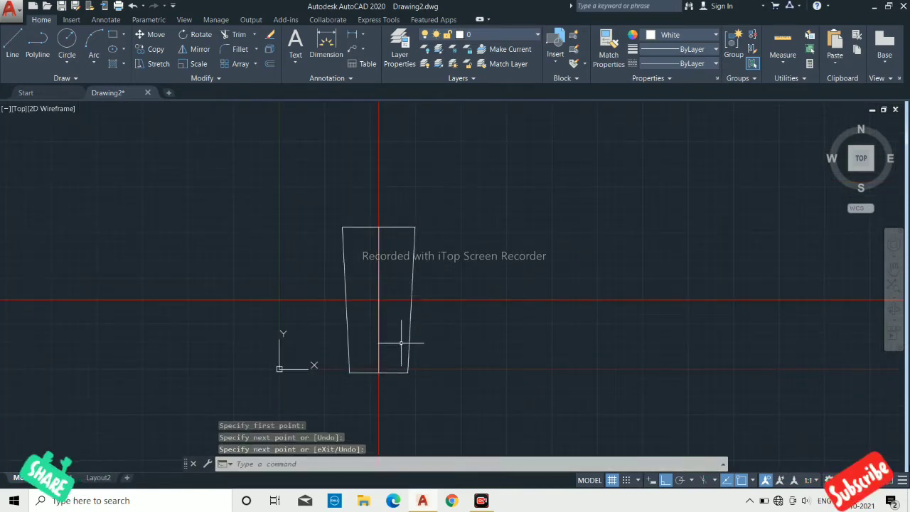
key(Return)
scroll(336, 271, up, 2)
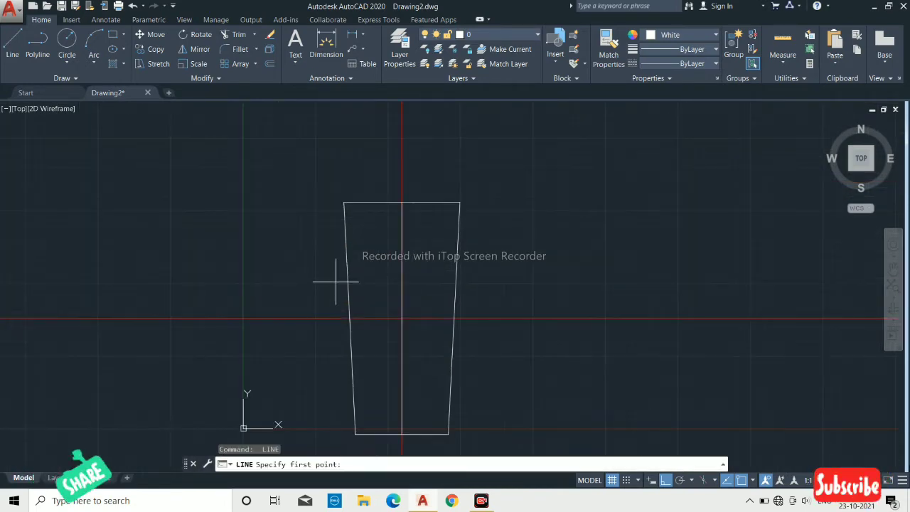
Draw a rectangular bracket against the left slanted side and trim its overhanging edge.
click(346, 240)
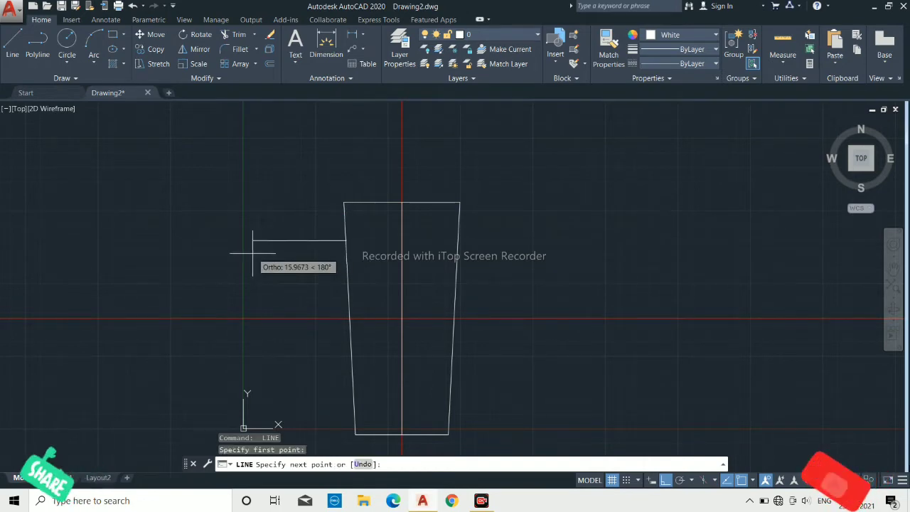
click(297, 240)
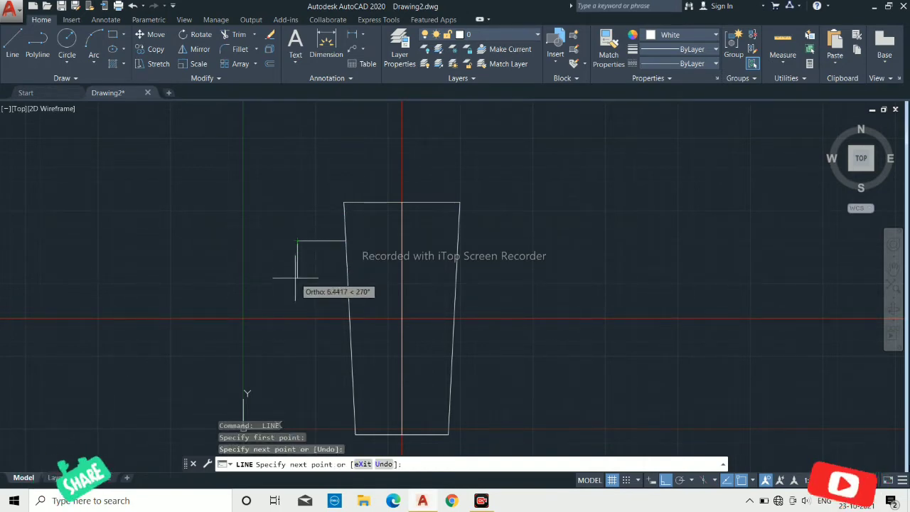
click(298, 273)
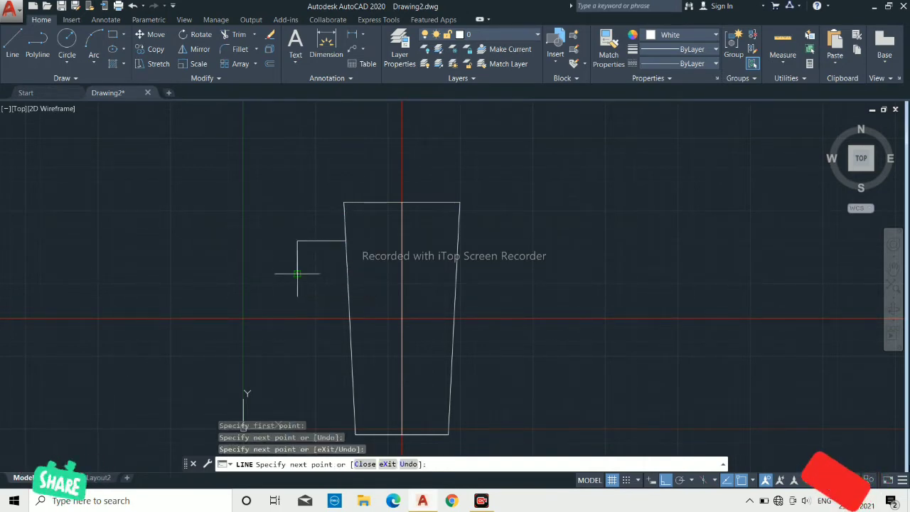
click(346, 273)
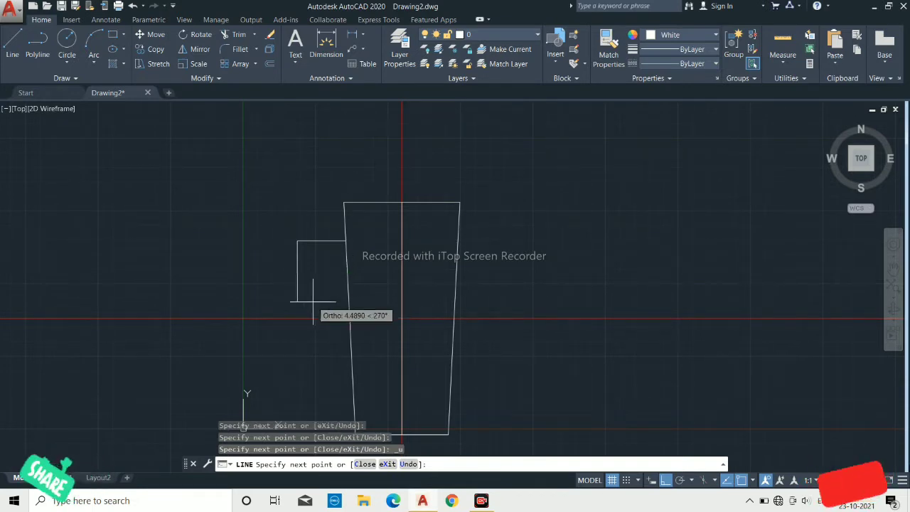
click(358, 283)
key(Escape)
key(Return)
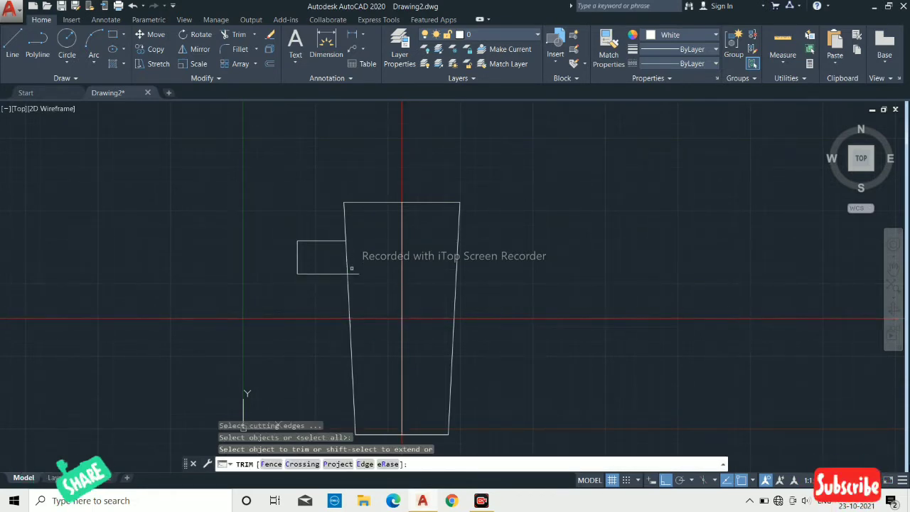
click(352, 274)
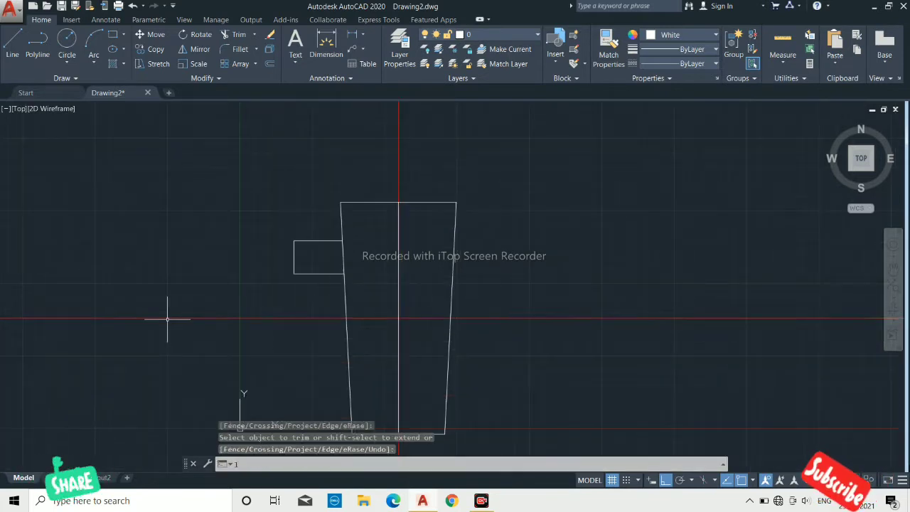
Draw the stepped pipe line running left from the bracket's left edge.
key(Return)
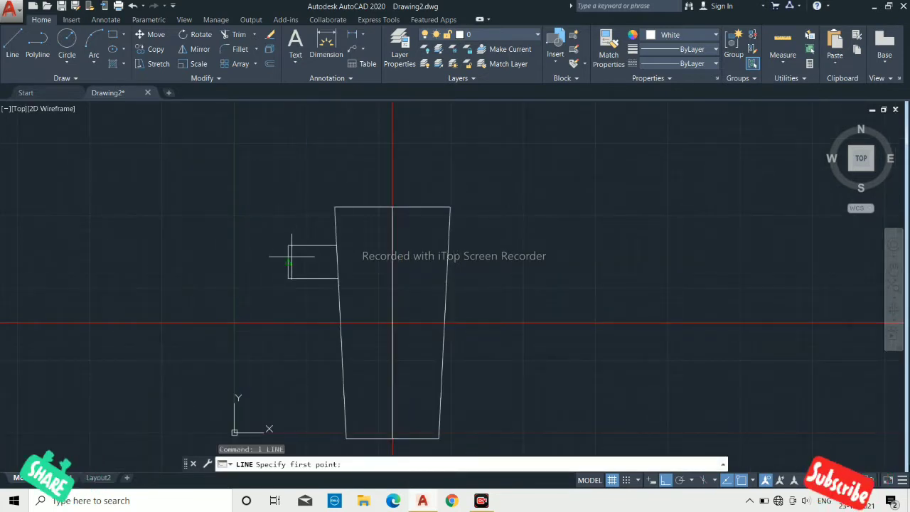
click(290, 262)
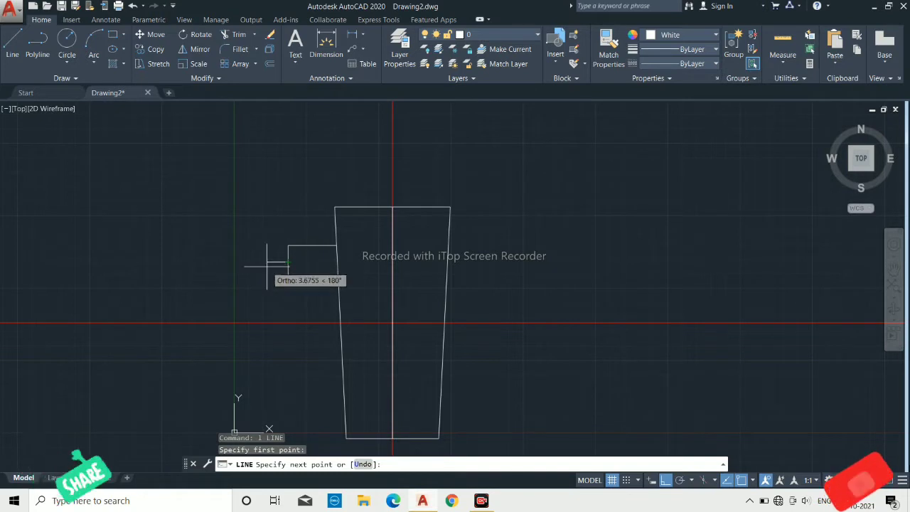
click(267, 266)
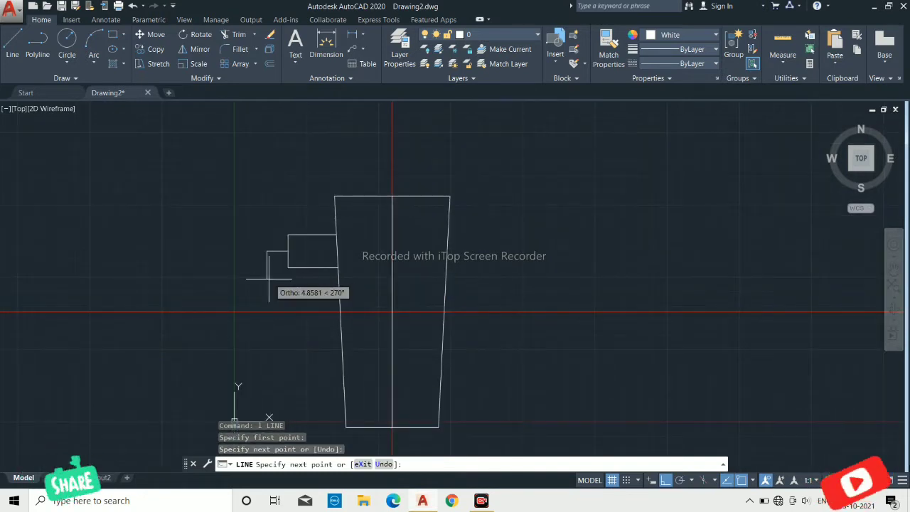
click(268, 282)
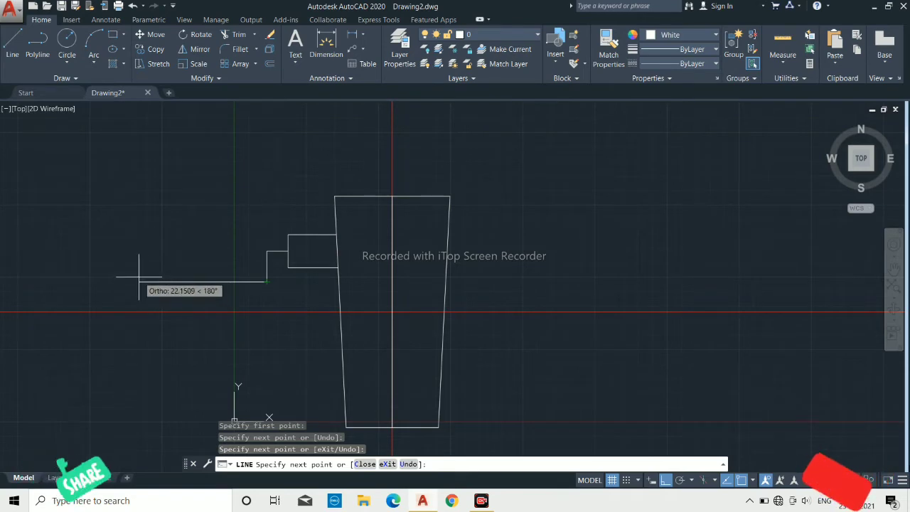
click(131, 275)
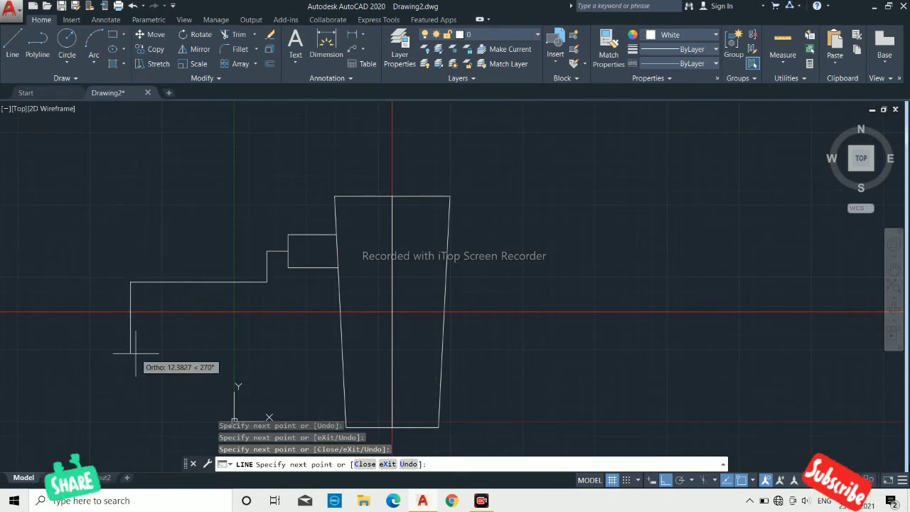
Draw the lower bracket's bottom and left edges out from the slanted side.
key(Return)
scroll(184, 303, down, 5)
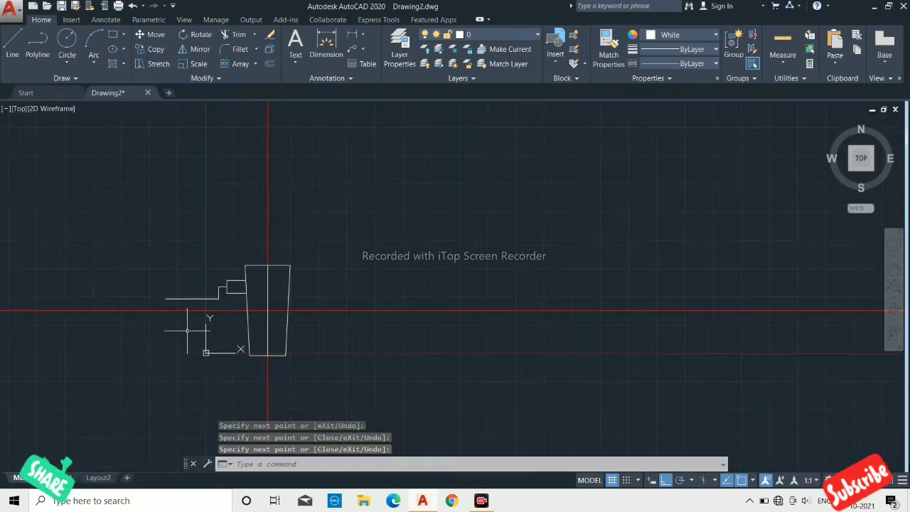
scroll(244, 361, up, 2)
scroll(268, 335, up, 4)
key(Return)
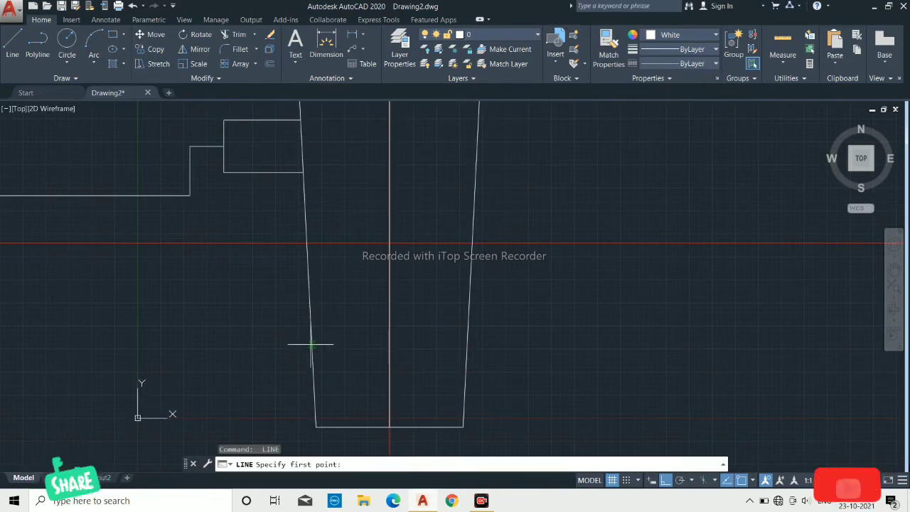
click(310, 345)
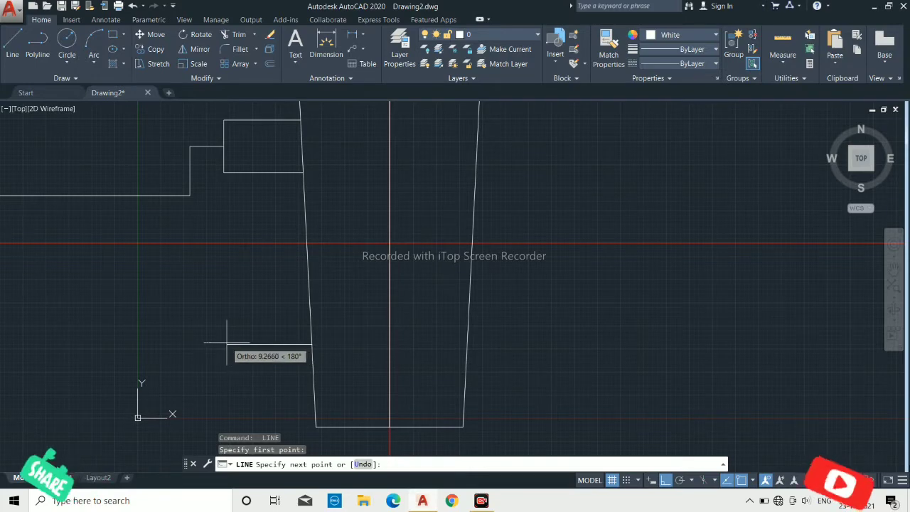
click(224, 345)
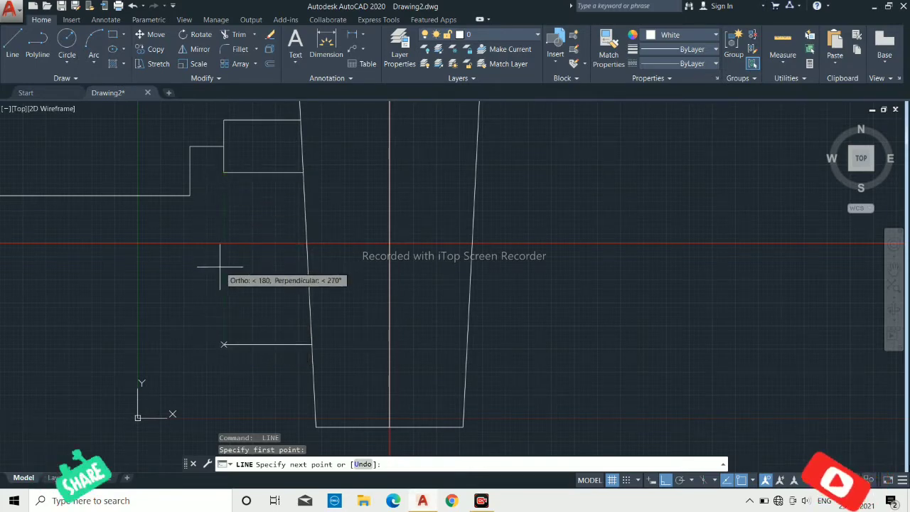
click(224, 243)
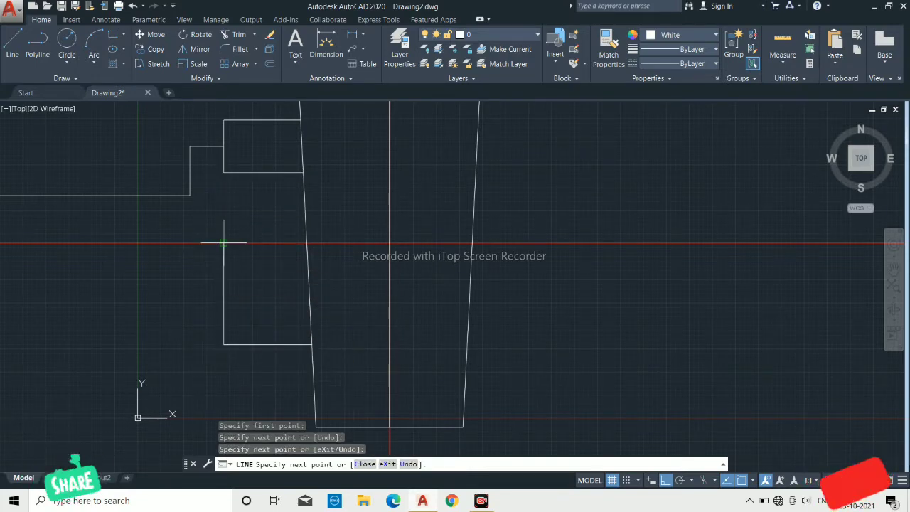
key(Return)
scroll(234, 243, down, 2)
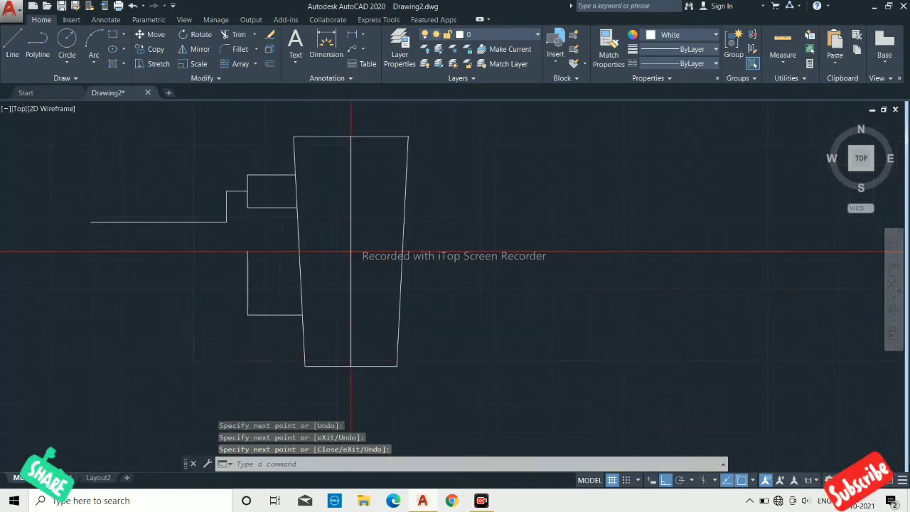
scroll(265, 308, up, 4)
Add a horizontal dividing line across the lower bracket and trim its stub past the slanted side.
key(Return)
click(203, 326)
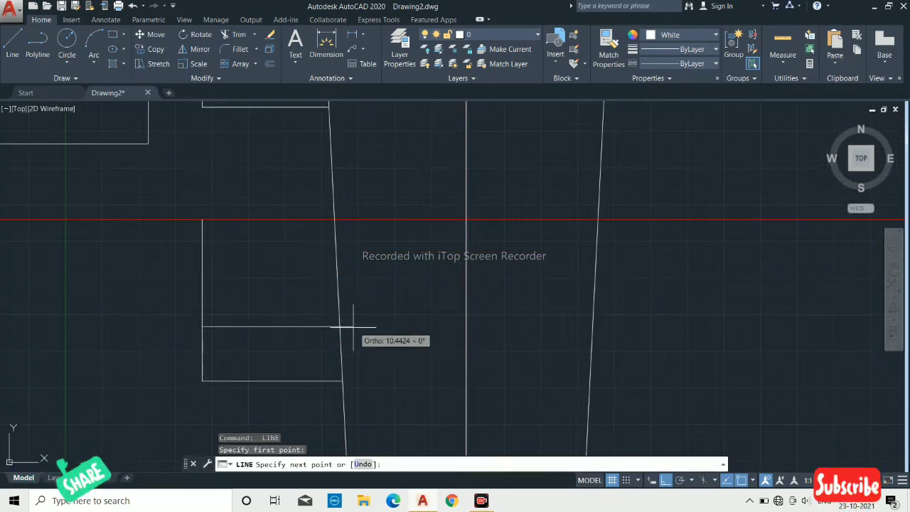
click(351, 326)
key(Return)
text(trt)
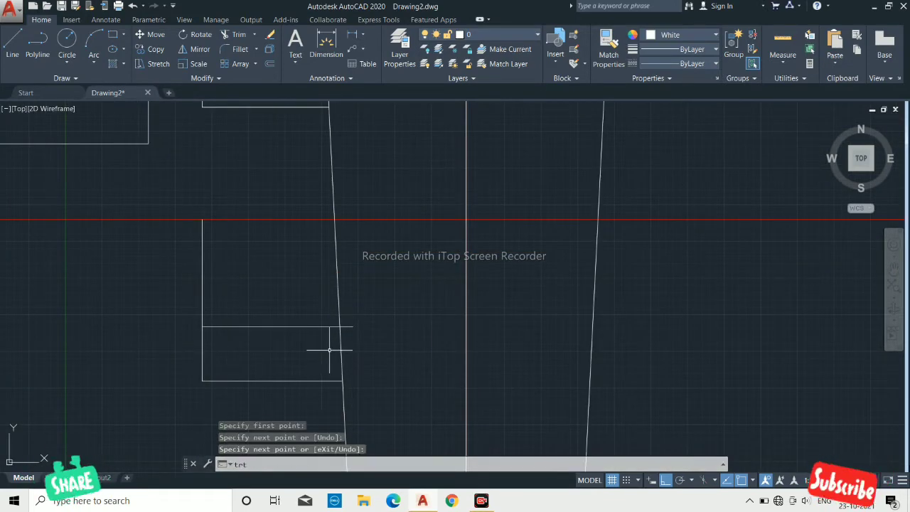
key(Return)
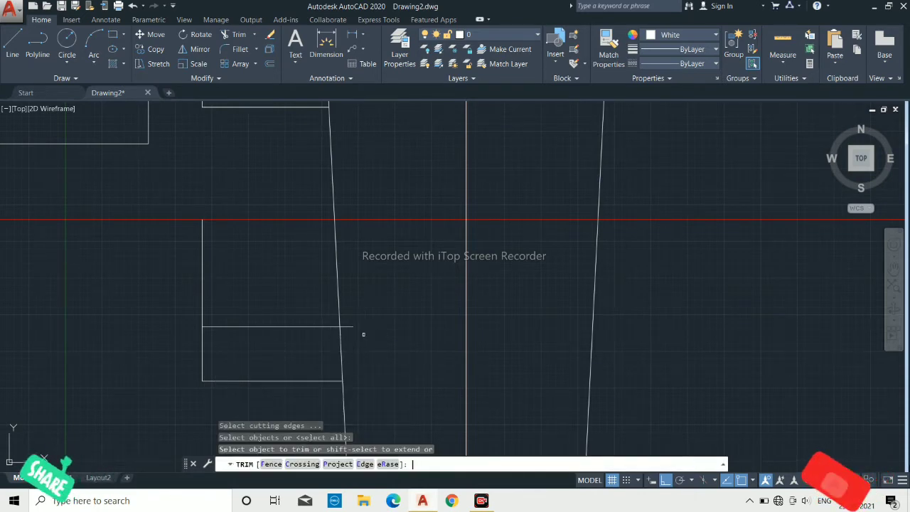
click(344, 324)
key(Return)
scroll(345, 325, down, 2)
Draw a short step outline on the lower bracket's left side.
text(l)
key(Return)
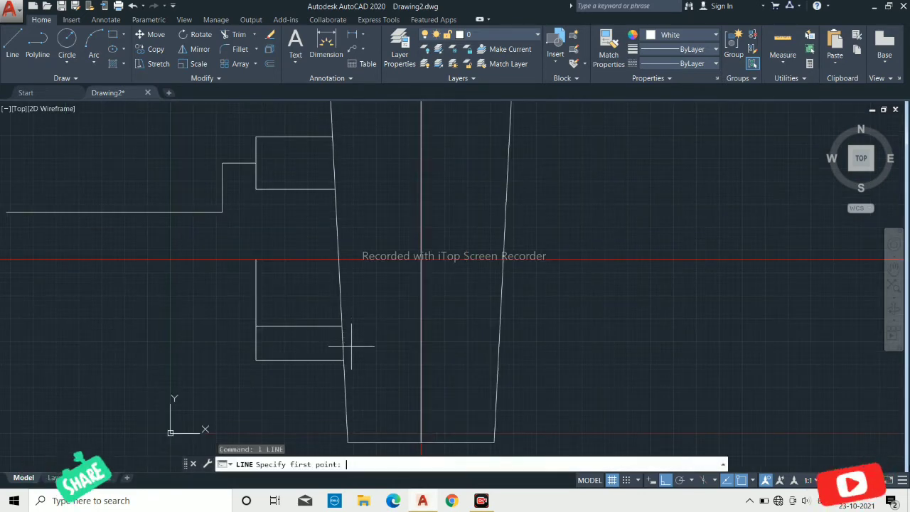
middle_drag(193, 300, 280, 322)
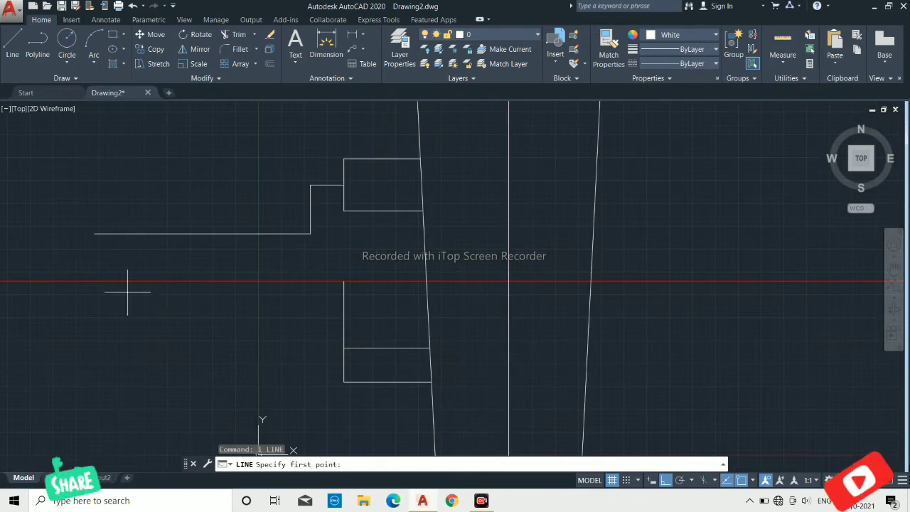
click(344, 347)
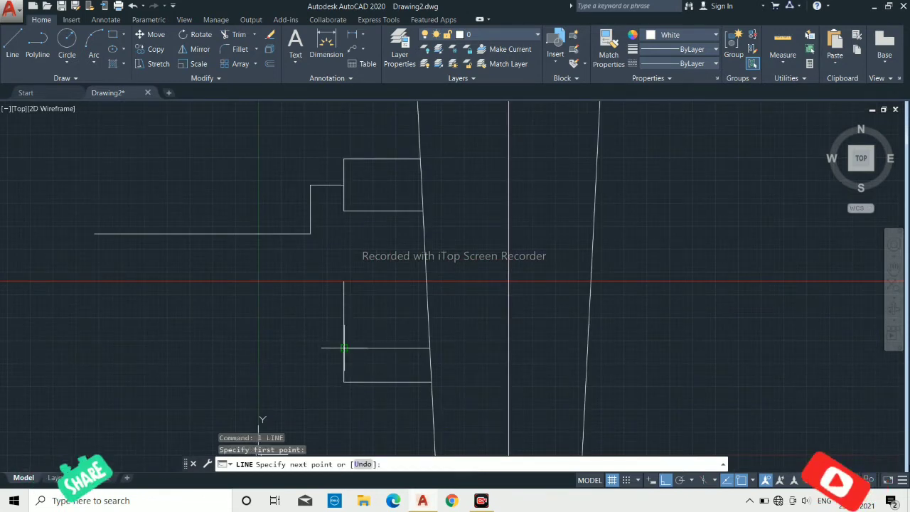
click(307, 346)
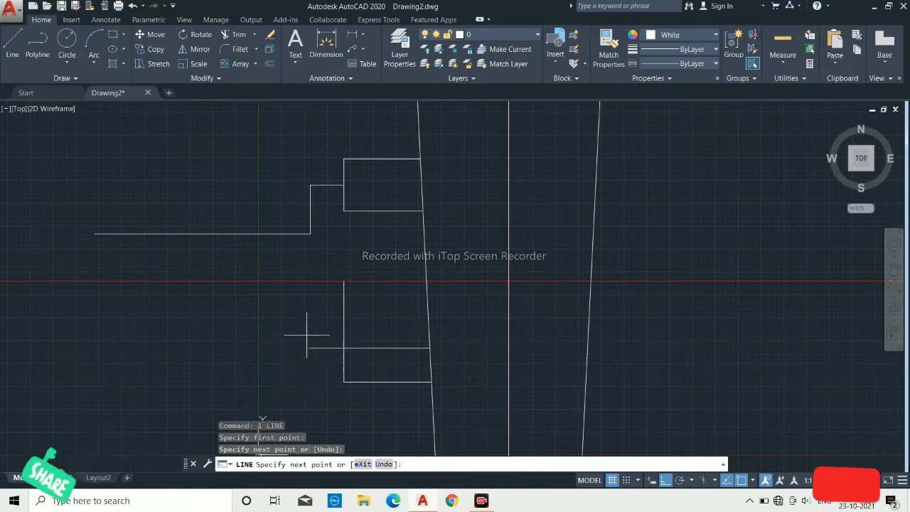
click(307, 281)
key(Return)
key(Return)
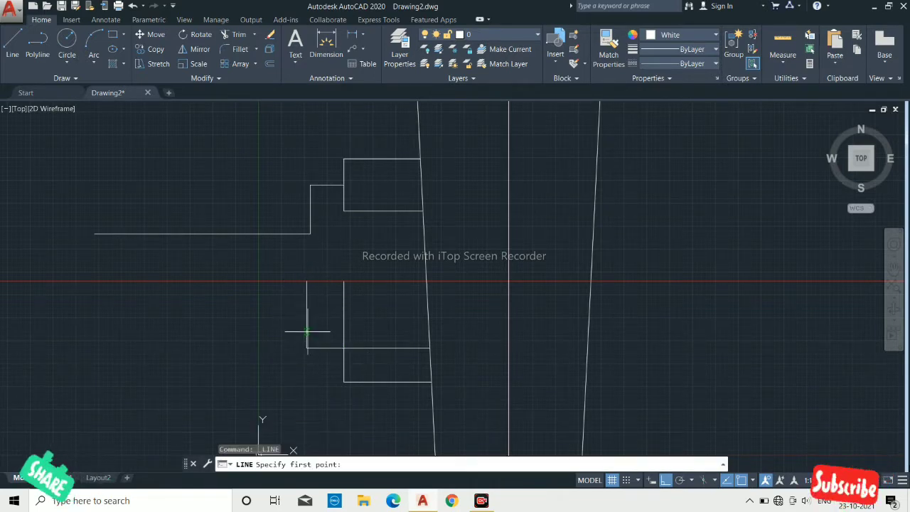
click(307, 333)
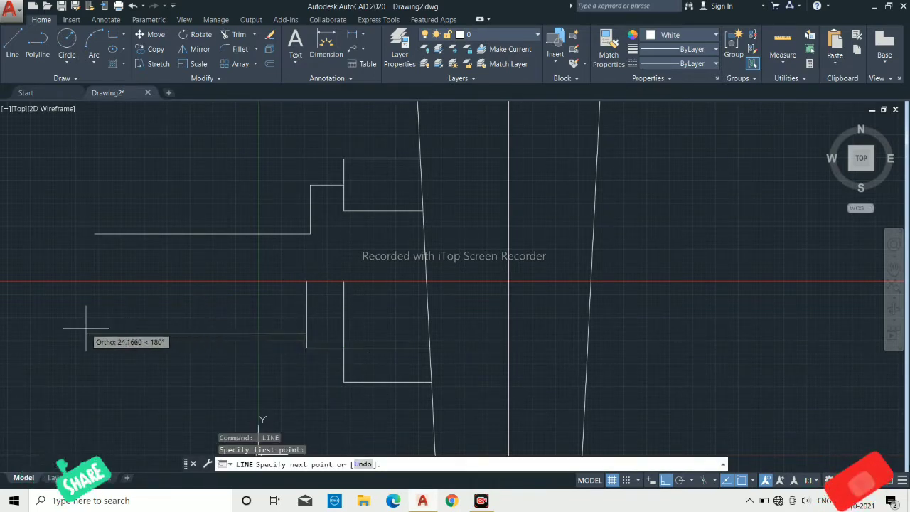
key(Escape)
Draw the long lower pipe line running far left from the step.
key(Return)
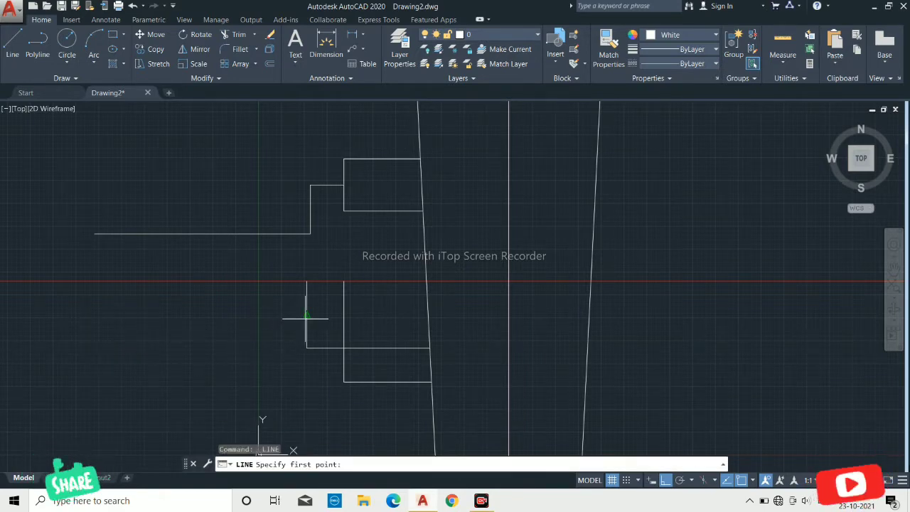
click(306, 315)
click(68, 313)
key(Return)
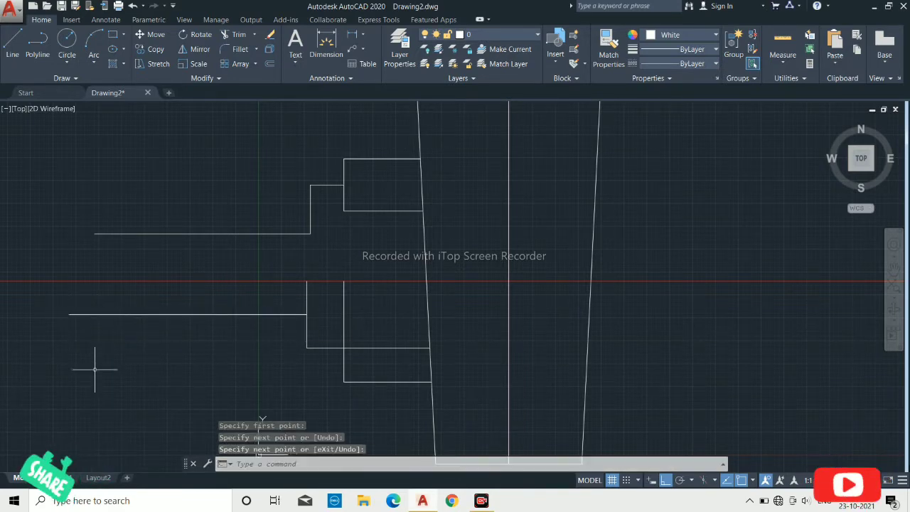
Trim the lower pipe flush with the upper pipe's end using a temporary vertical guide, then delete the guide.
text(l)
key(Return)
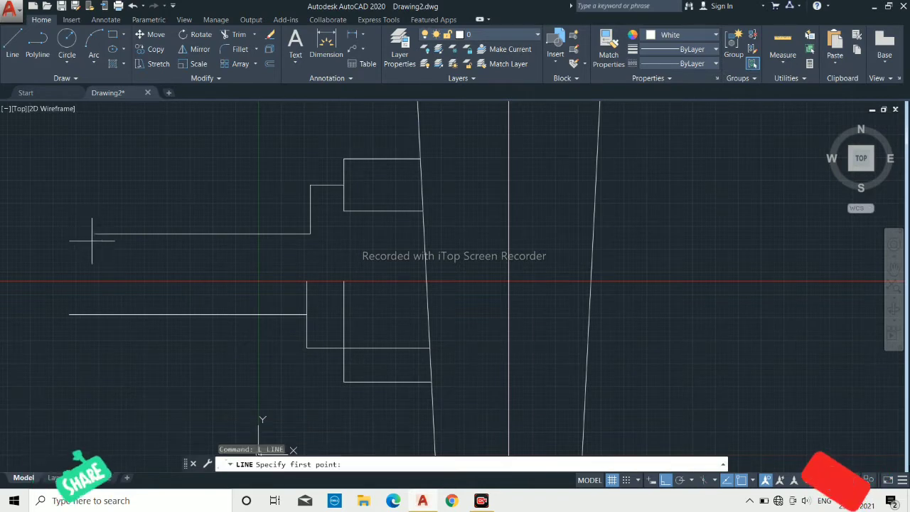
click(94, 233)
click(95, 329)
key(Return)
text(tr)
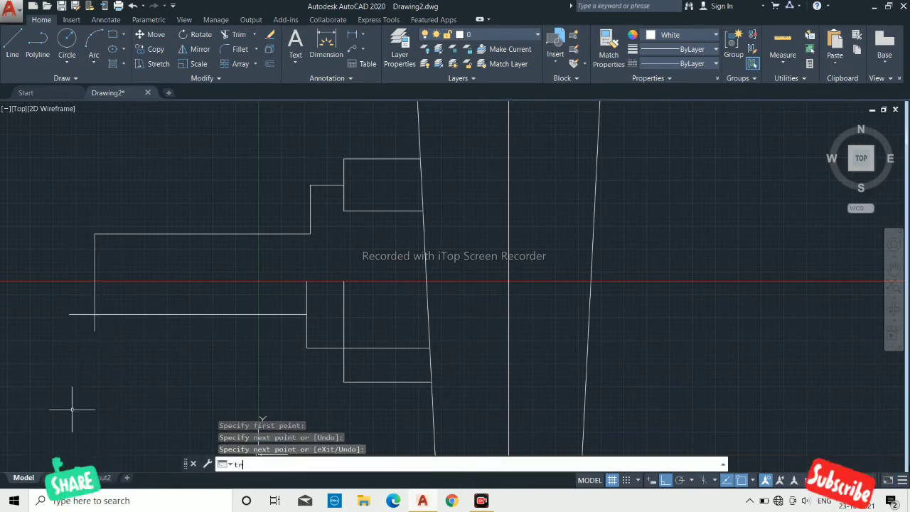
key(Return)
key(Return)
click(75, 314)
key(Return)
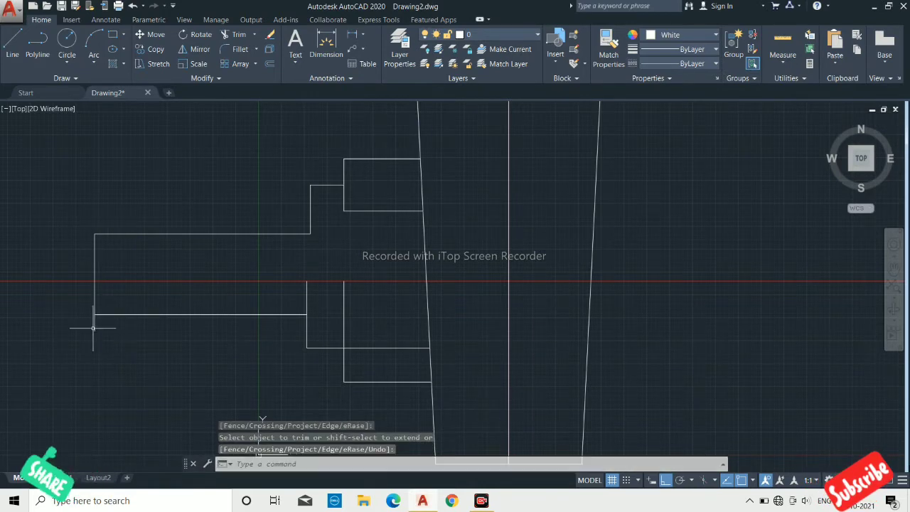
click(92, 325)
key(Delete)
scroll(75, 357, down, 2)
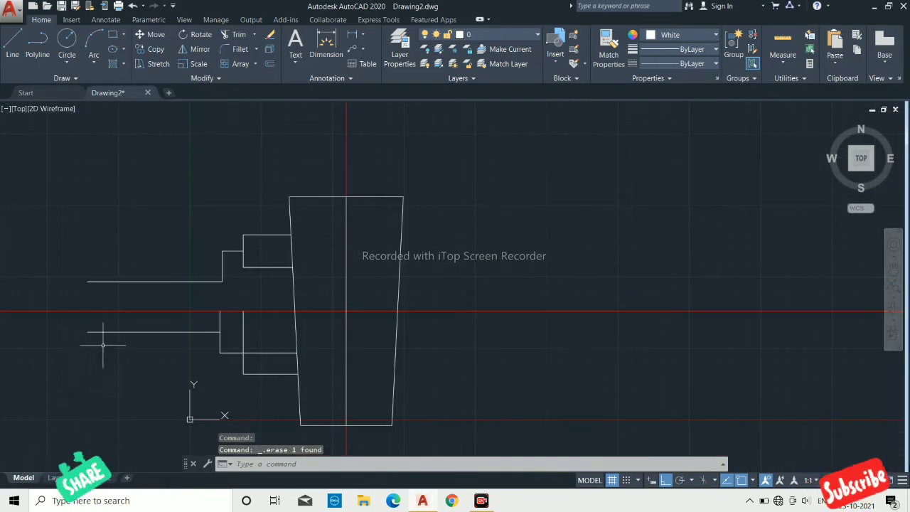
Draw two 3-point arcs from the pipe's upper end down to its lower end.
scroll(102, 345, up, 2)
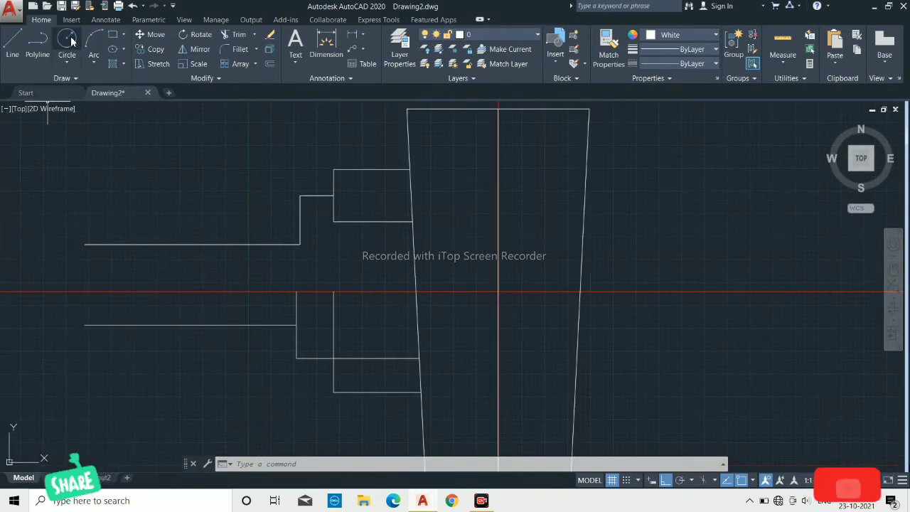
click(93, 41)
click(79, 245)
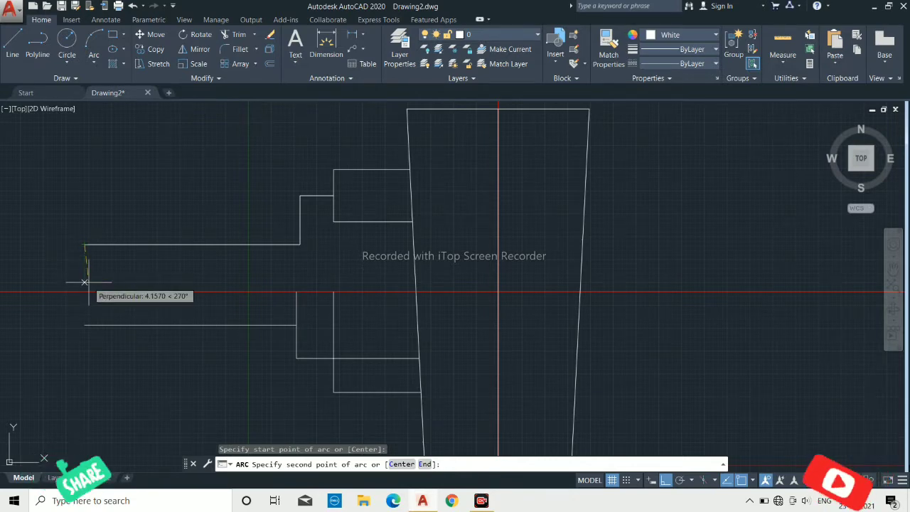
click(84, 284)
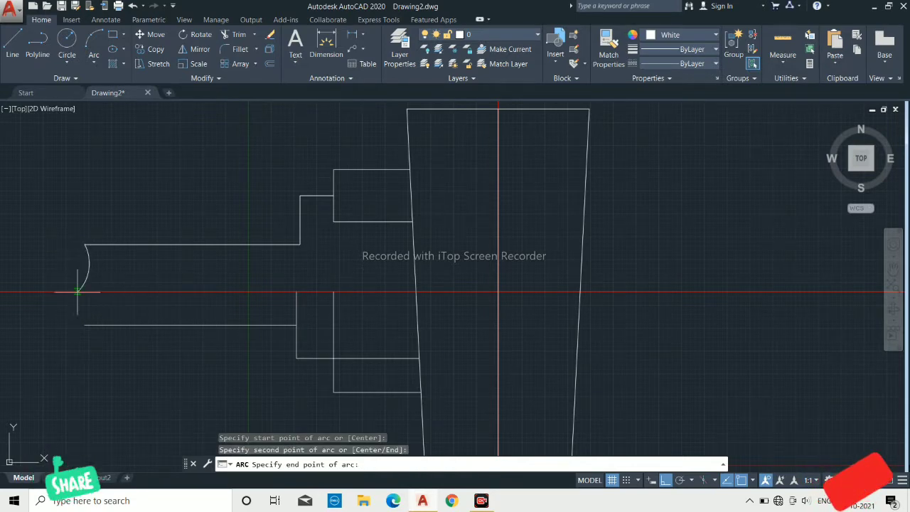
click(78, 291)
key(Return)
click(80, 294)
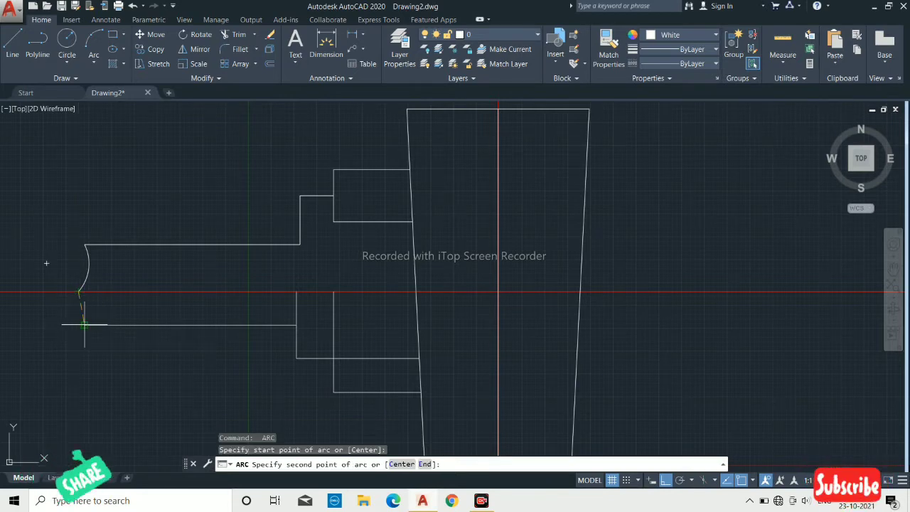
click(84, 325)
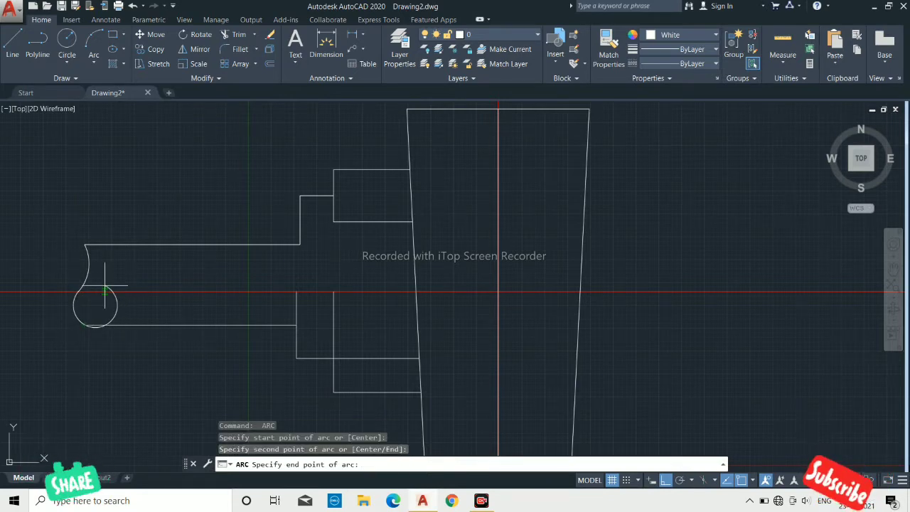
click(105, 292)
key(Escape)
key(Escape)
Trim the inner loop and the arc piece below the lower pipe.
scroll(100, 302, up, 2)
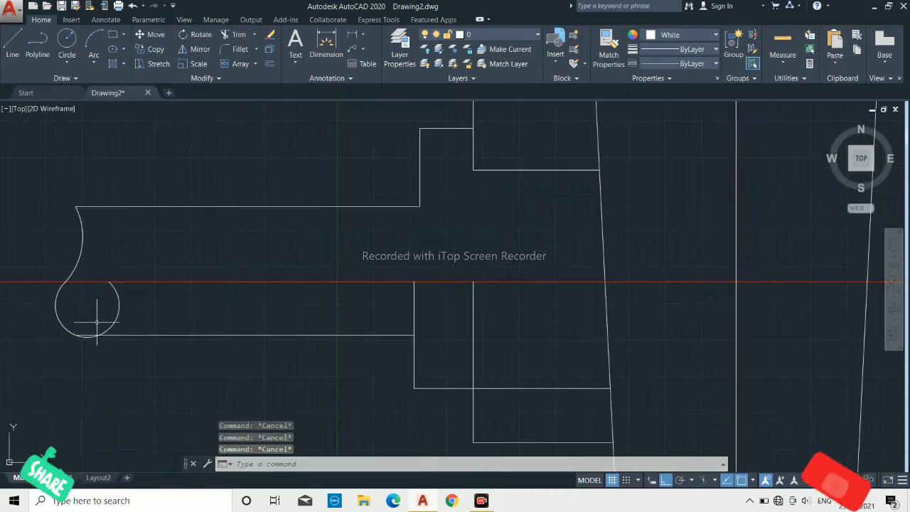
text(tr)
key(Return)
drag(124, 315, 89, 325)
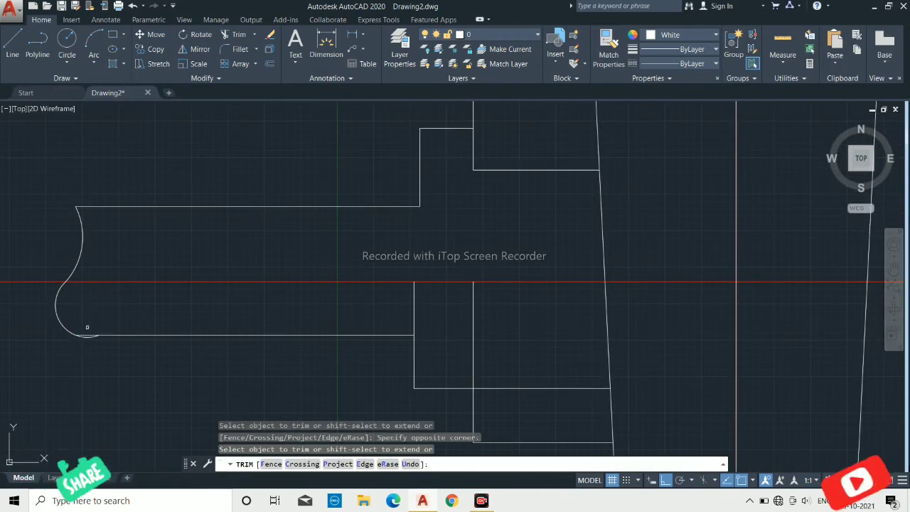
scroll(89, 325, up, 3)
click(76, 354)
key(Escape)
scroll(77, 354, down, 3)
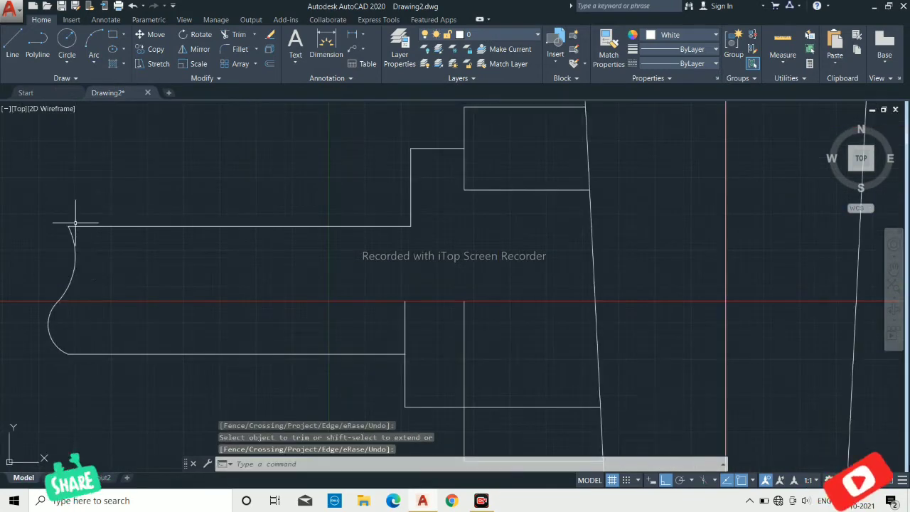
Draw another 3-point arc across the pipe's left end.
click(93, 43)
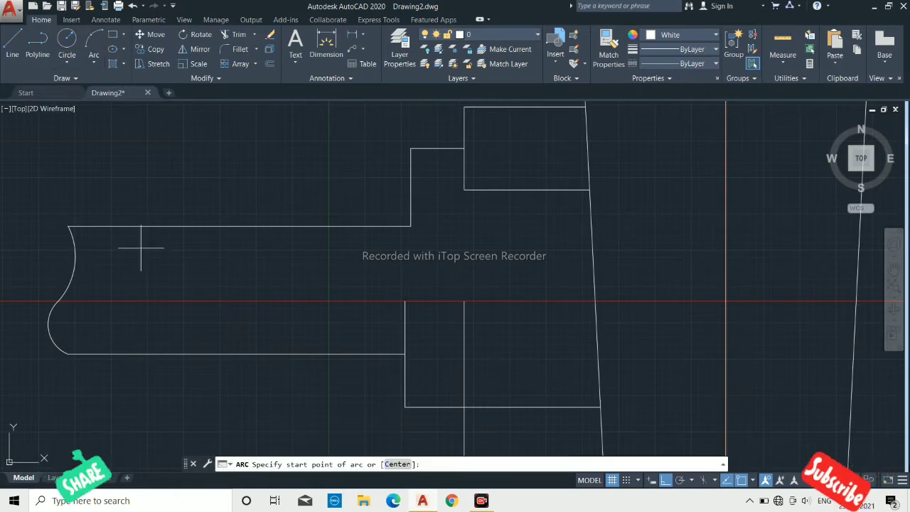
click(70, 227)
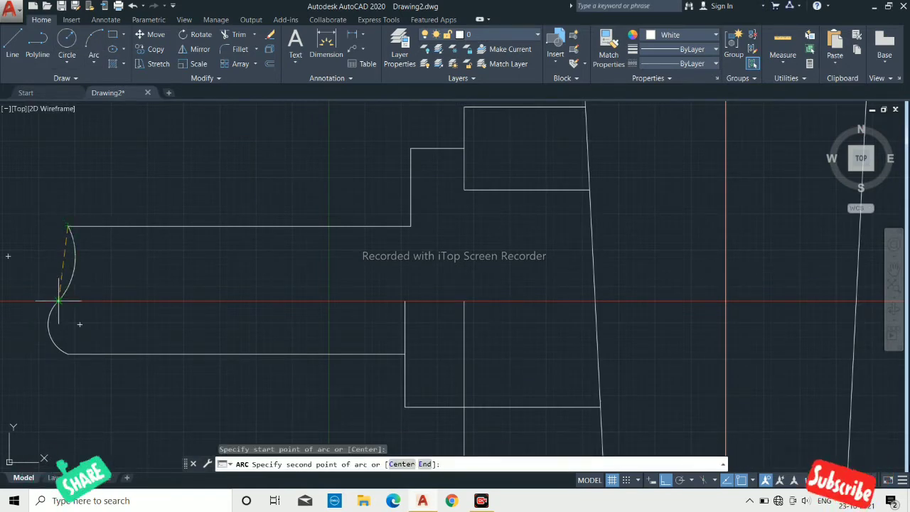
click(59, 301)
click(148, 260)
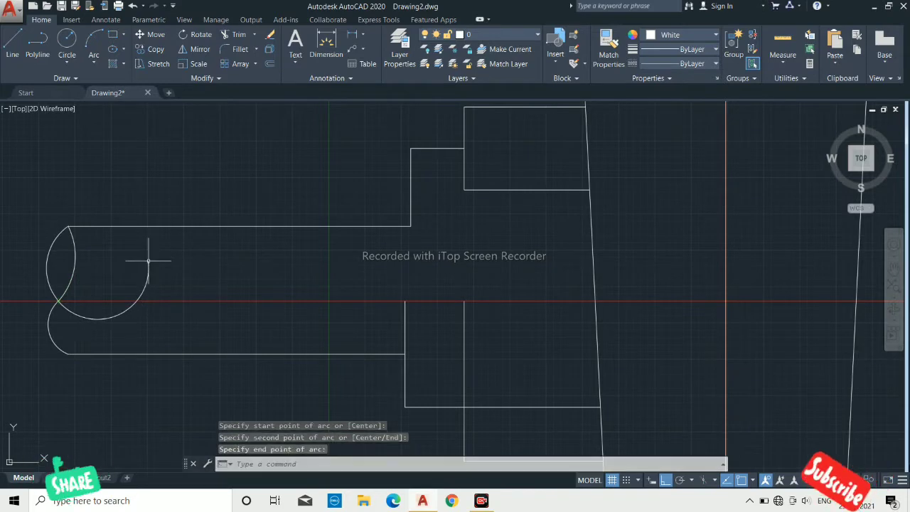
Trim the arc's extra part and delete the leftover arc piece.
text(tr)
key(Return)
key(Return)
scroll(83, 311, up, 4)
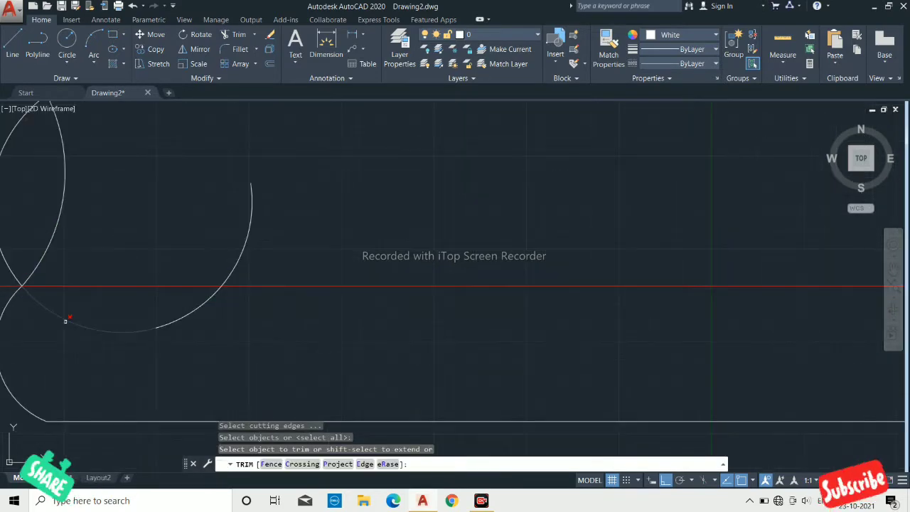
click(65, 322)
key(Escape)
drag(186, 302, 158, 324)
key(Delete)
scroll(179, 331, down, 3)
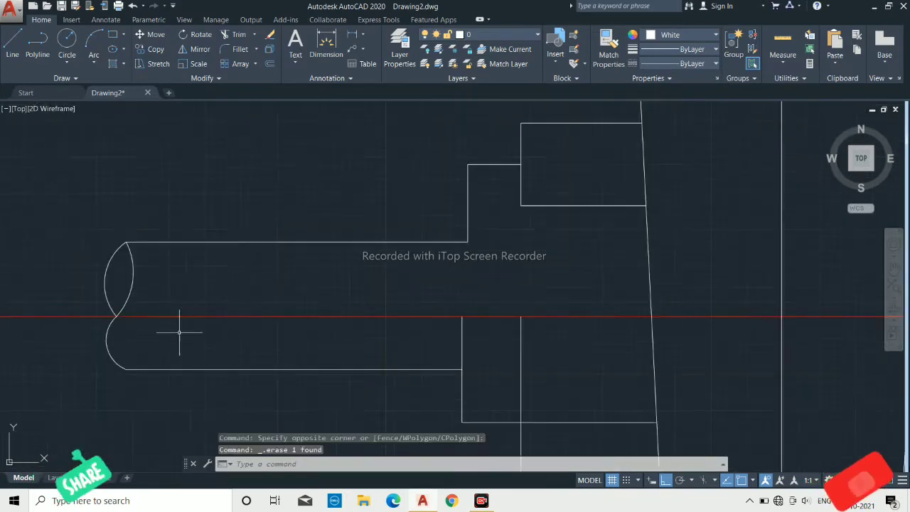
scroll(179, 332, up, 3)
scroll(179, 327, down, 3)
scroll(211, 335, down, 2)
scroll(262, 321, up, 1)
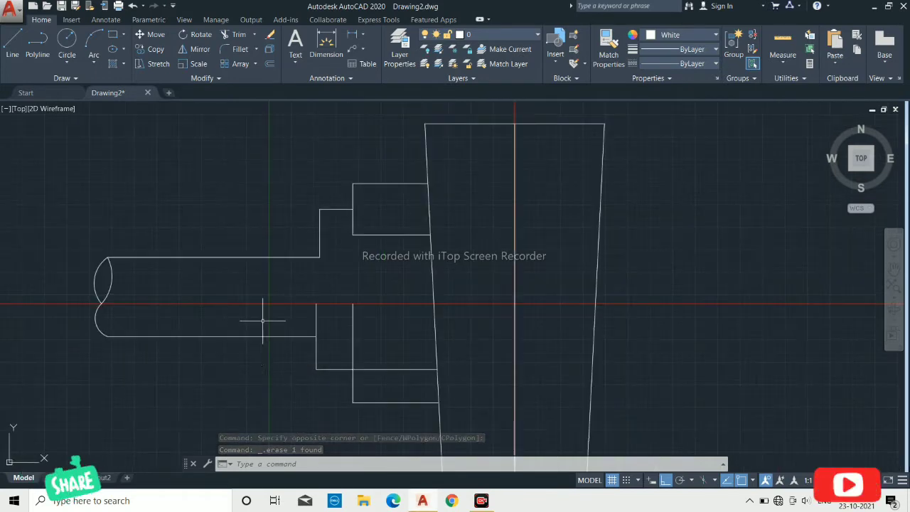
scroll(262, 320, down, 2)
scroll(377, 365, up, 2)
scroll(252, 365, down, 2)
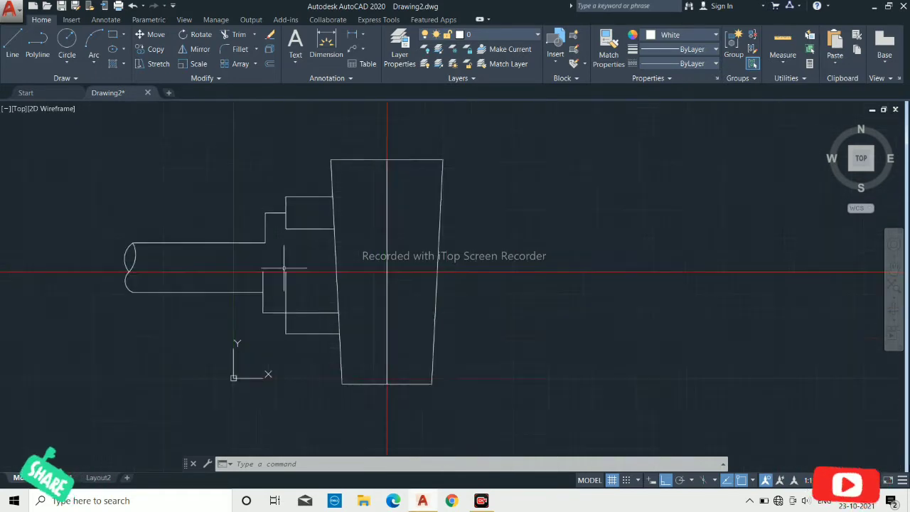
scroll(538, 280, up, 1)
Draw the stepped pipe line rightward from the body's right edge, with a short downward step to a narrower line.
text(l)
key(Return)
scroll(277, 329, down, 2)
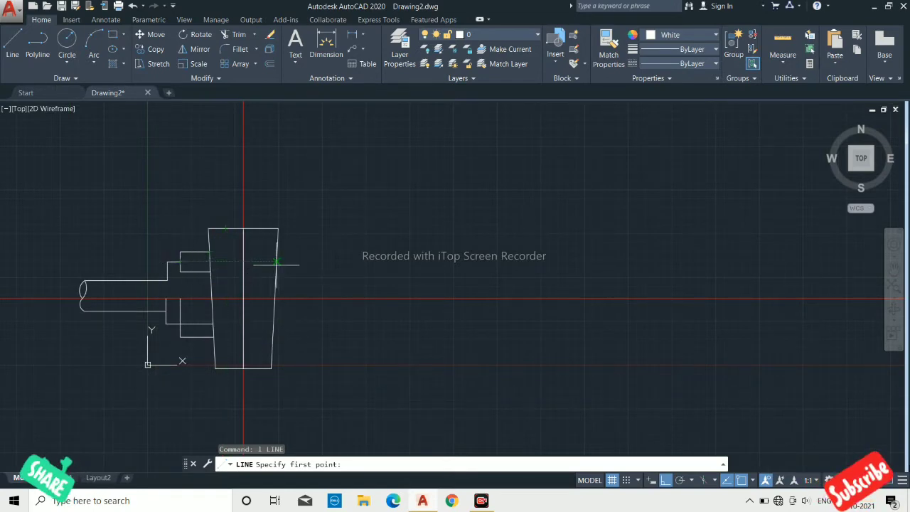
click(278, 261)
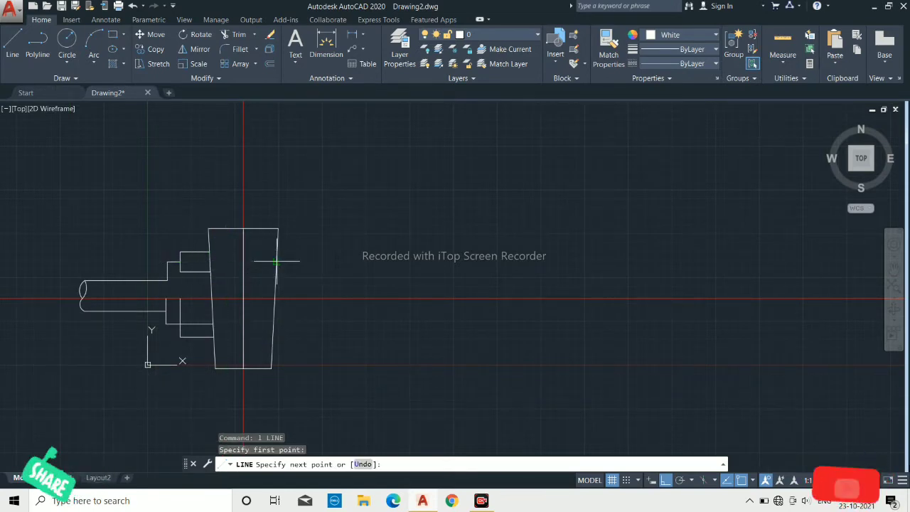
click(408, 261)
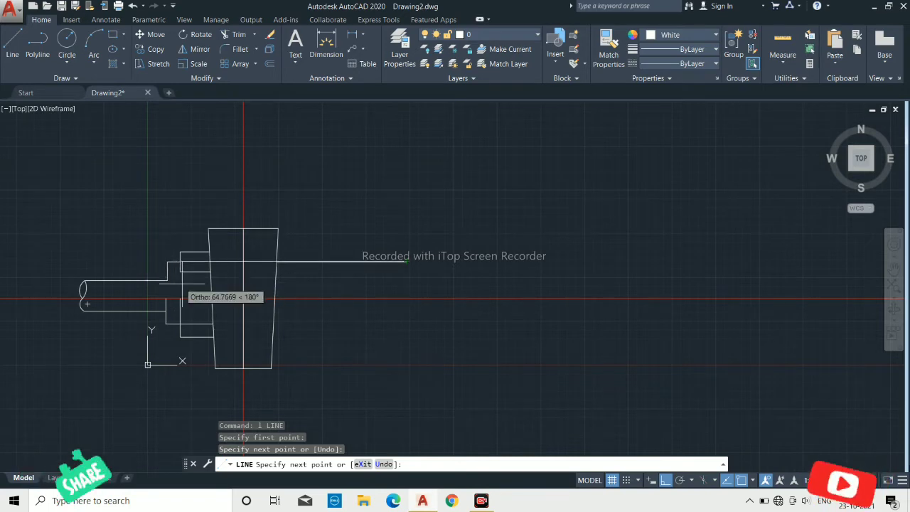
key(Return)
key(Return)
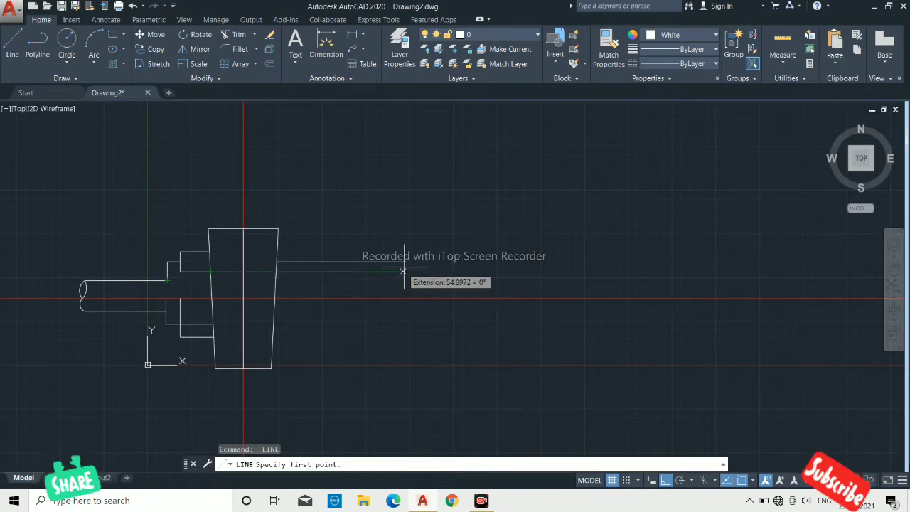
click(406, 262)
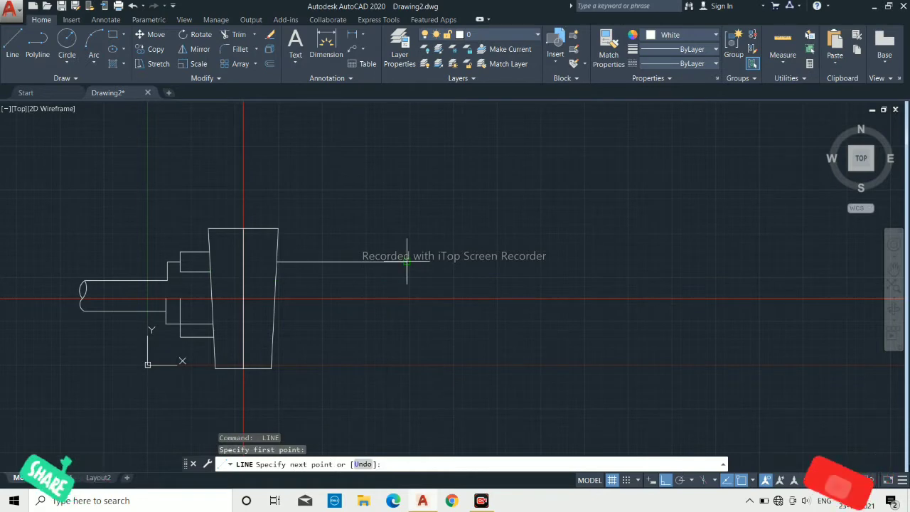
click(406, 280)
key(Return)
key(Return)
click(407, 280)
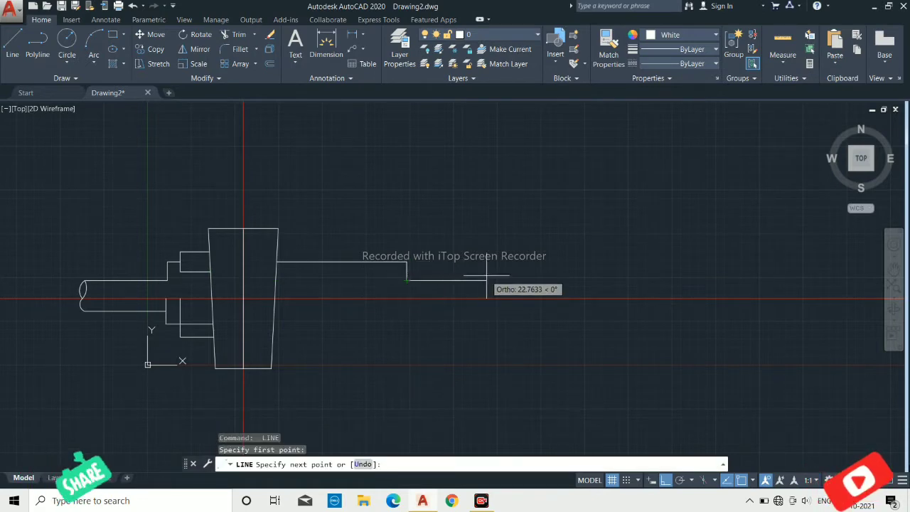
click(486, 280)
key(Return)
key(Return)
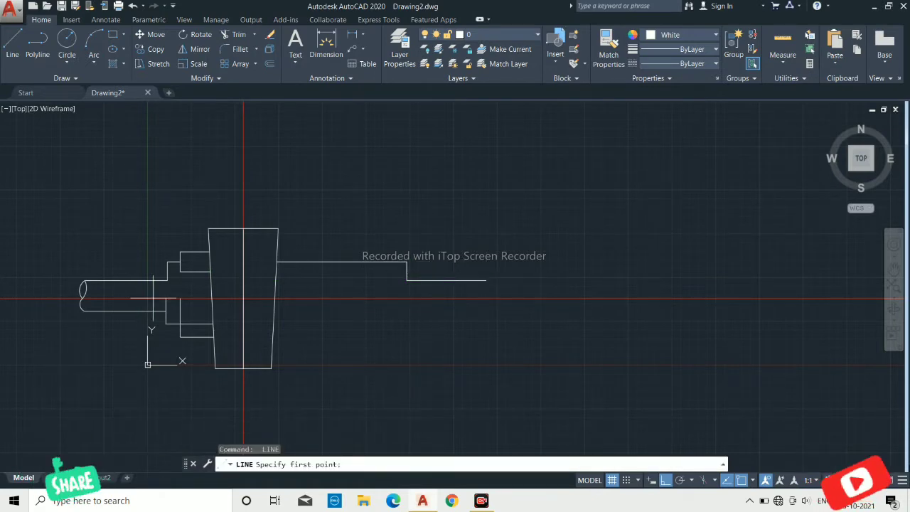
Draw the bracket's horizontal top line from the body's right edge with a vertical drop.
click(276, 271)
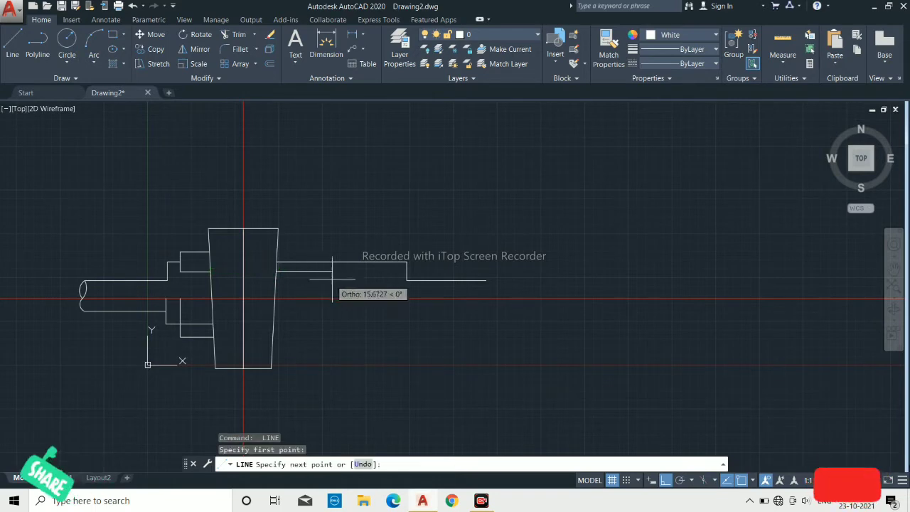
click(360, 272)
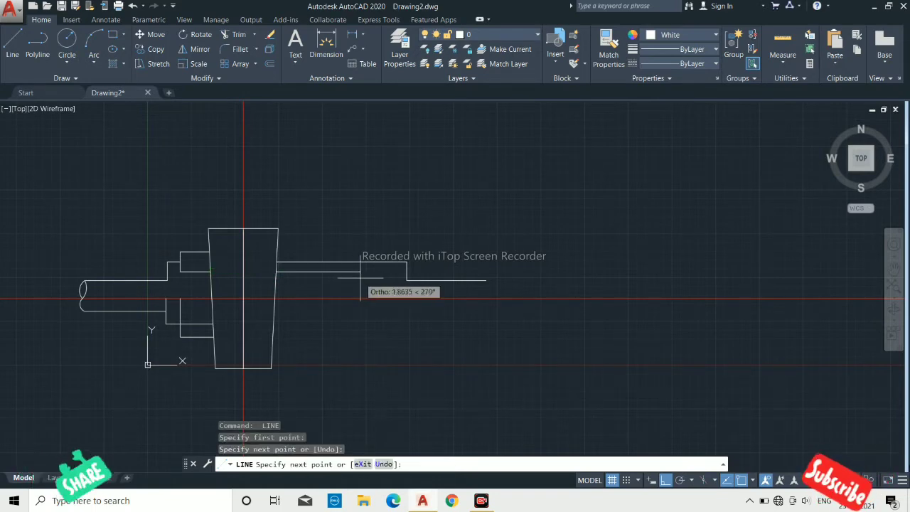
click(364, 356)
key(Return)
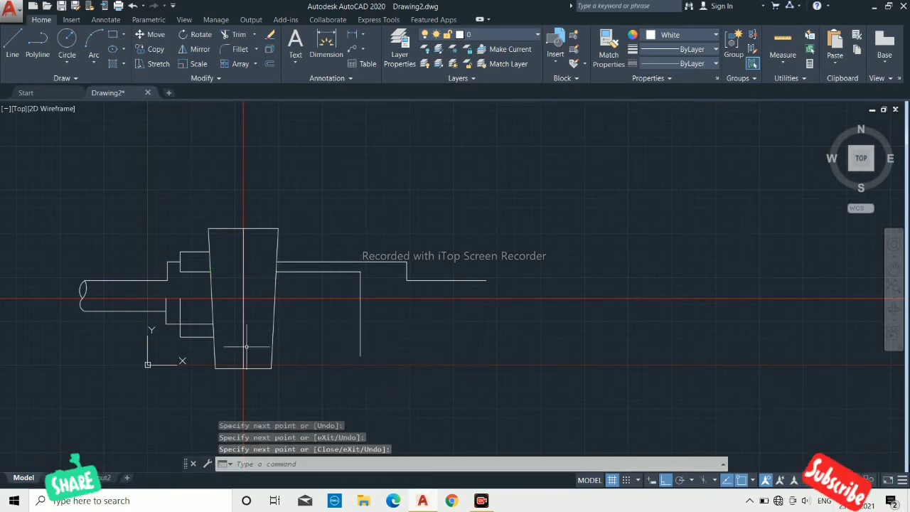
key(Return)
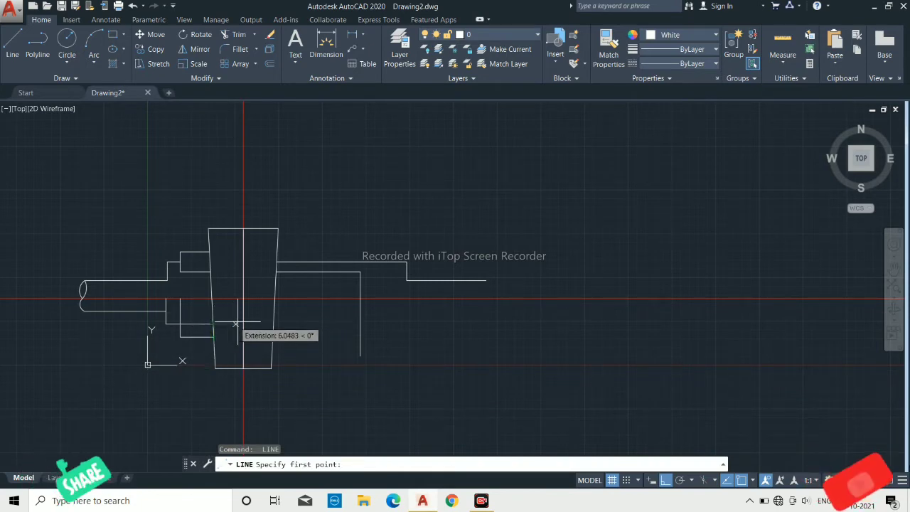
Draw the right bracket's bottom edge from the body and trim the stub below its corner.
click(272, 324)
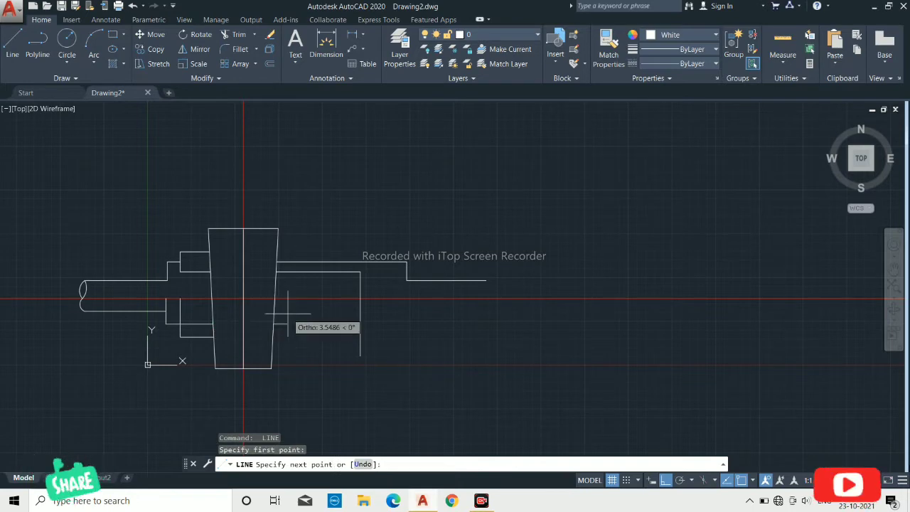
click(360, 324)
key(Return)
text(tr)
key(Return)
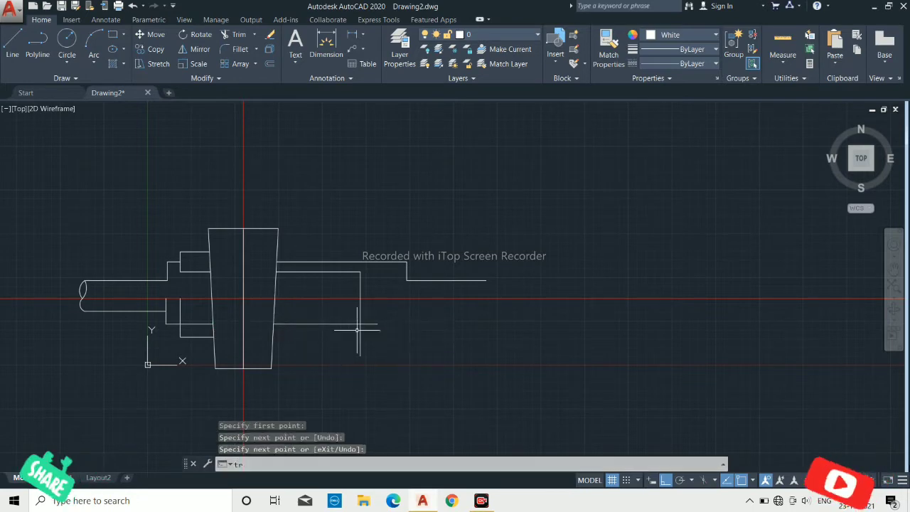
key(Return)
click(368, 331)
click(315, 346)
key(Return)
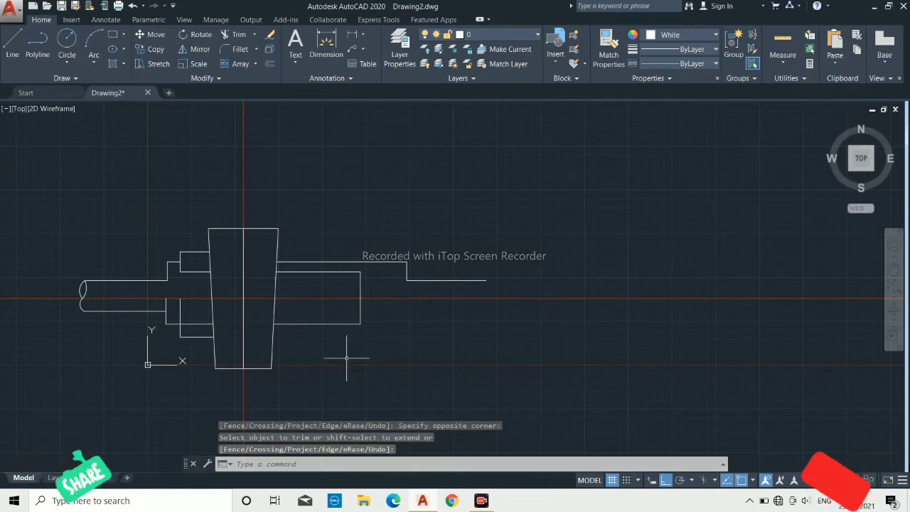
Draw the right bracket's inner vertical edge from its top line down to its bottom.
text(l)
key(Return)
click(351, 273)
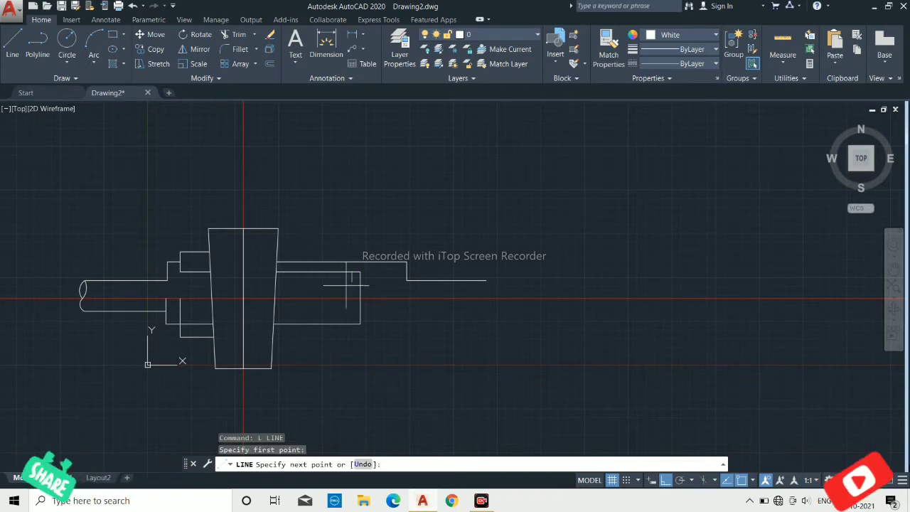
click(351, 325)
key(Return)
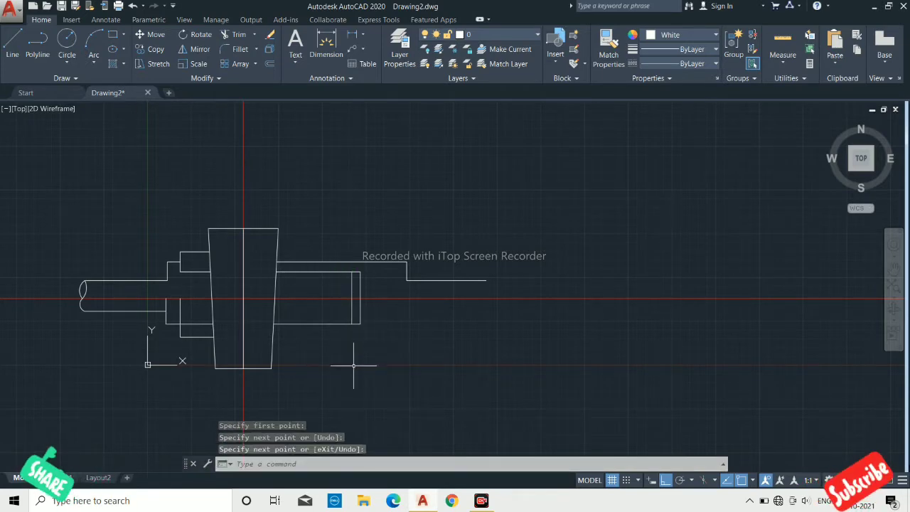
key(Return)
Erase the stray horizontal line near the lower-left bracket.
scroll(217, 318, up, 2)
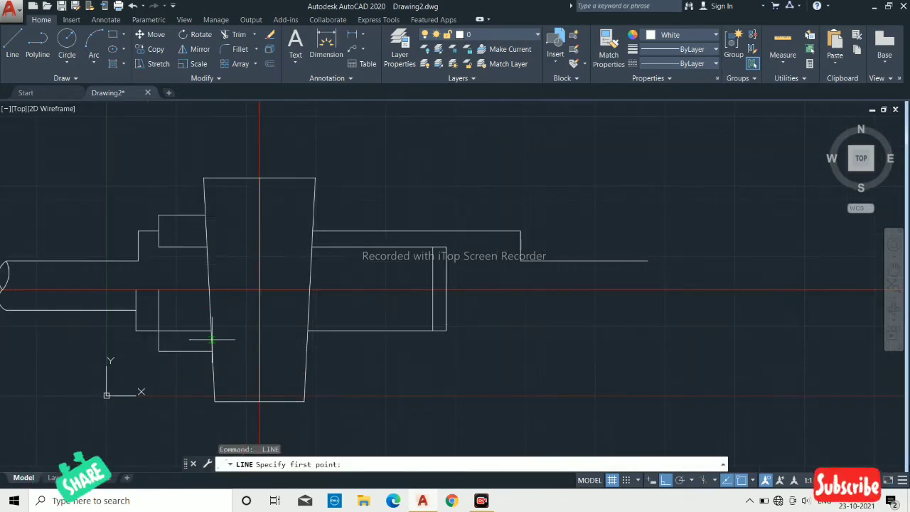
click(212, 340)
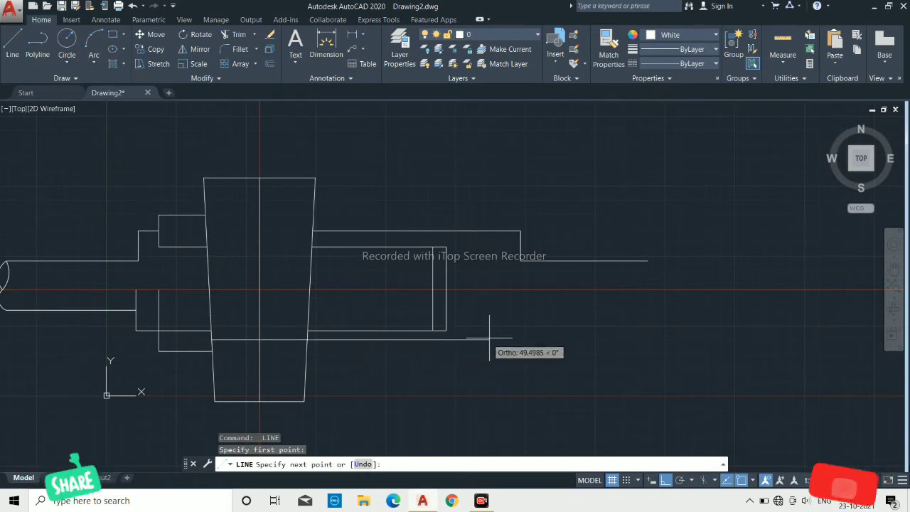
key(Escape)
key(Escape)
key(Escape)
scroll(183, 349, up, 4)
click(183, 350)
click(186, 370)
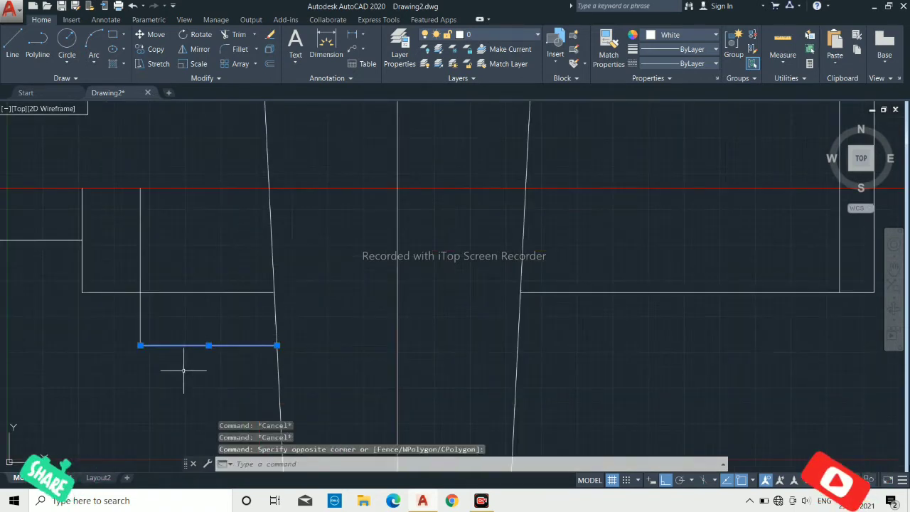
key(Delete)
Extend the lower-left bracket down and across to the body, trimming the overhang past the body.
text(l)
key(Return)
click(140, 345)
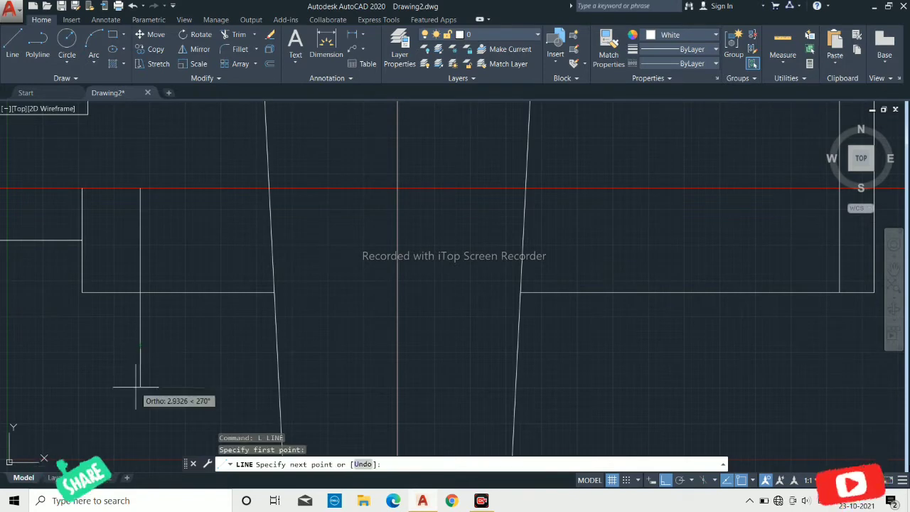
click(140, 373)
click(290, 374)
text(tr)
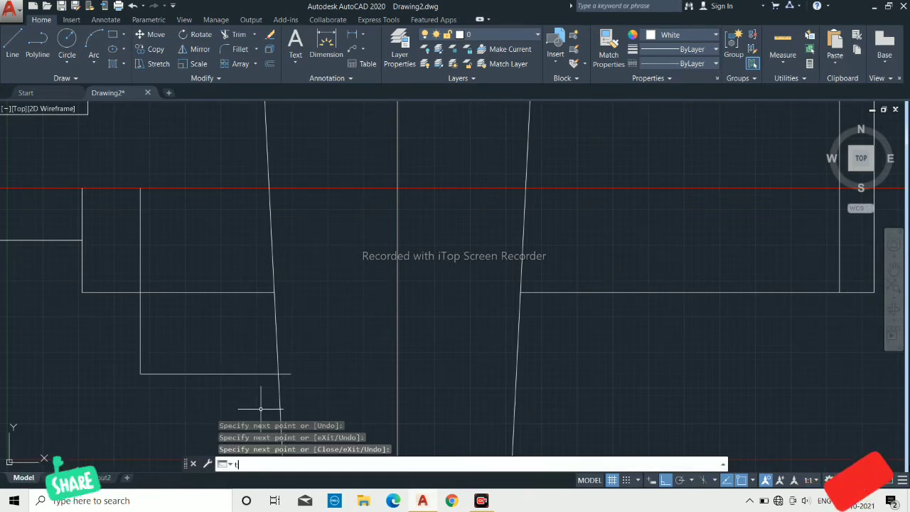
key(BackSpace)
key(BackSpace)
key(Return)
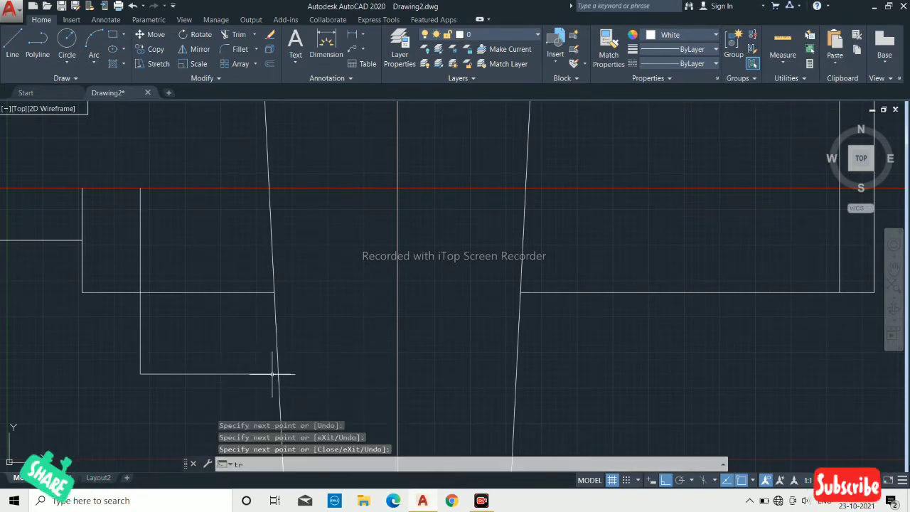
key(Return)
click(282, 373)
scroll(282, 372, down, 5)
scroll(249, 402, up, 1)
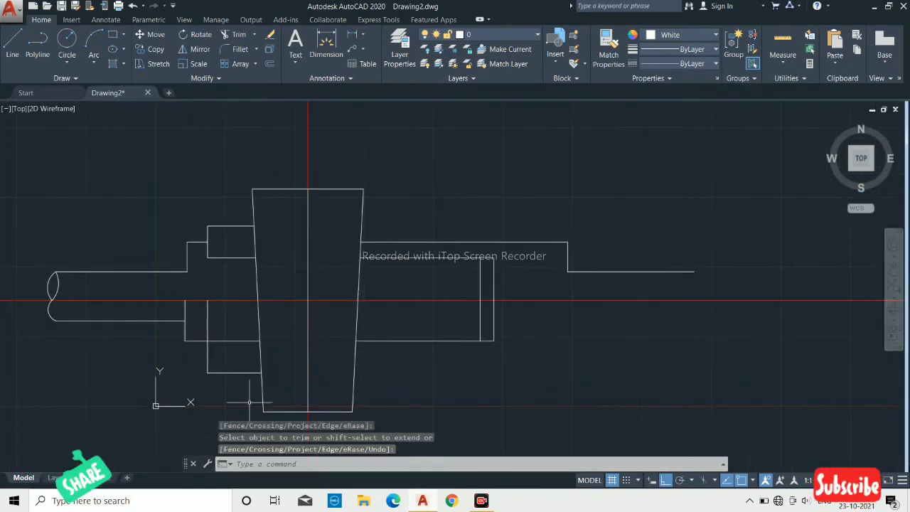
Draw the lower edge line from the body side and a vertical edge below the pipe step.
key(Escape)
text(l)
key(Return)
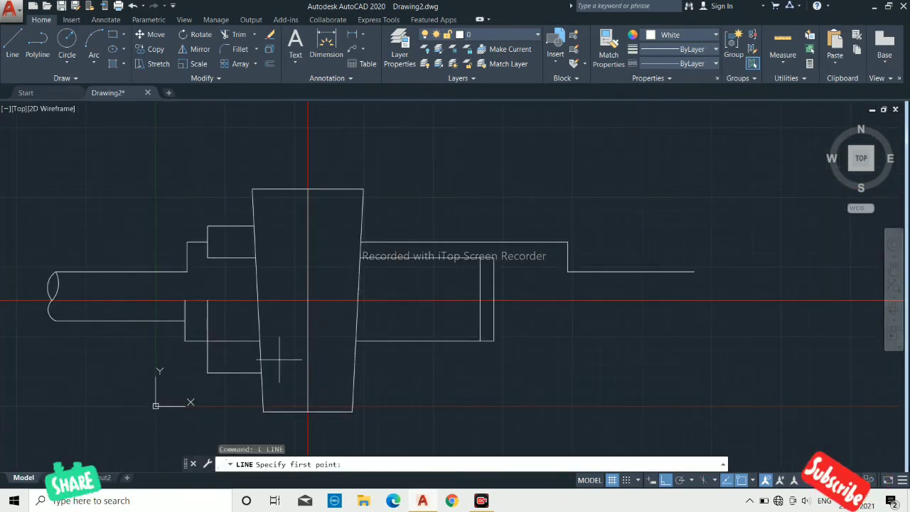
click(261, 359)
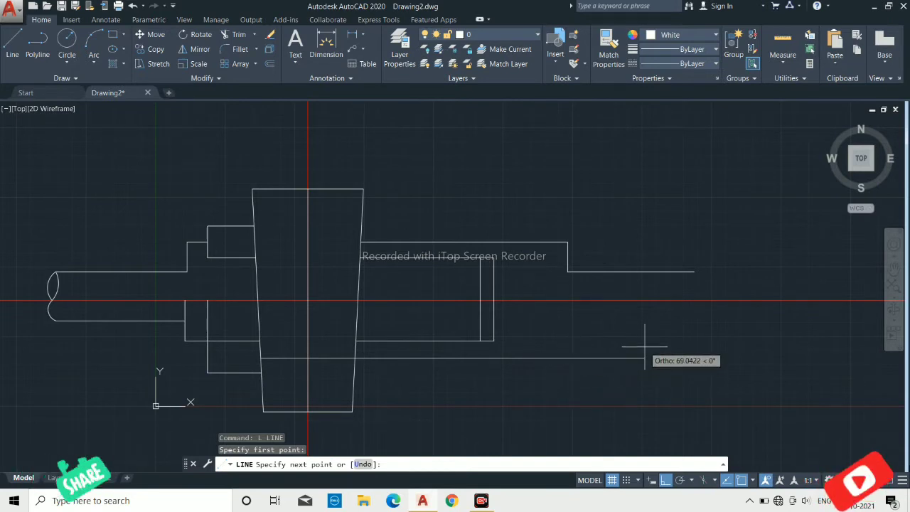
click(645, 342)
key(Return)
key(Return)
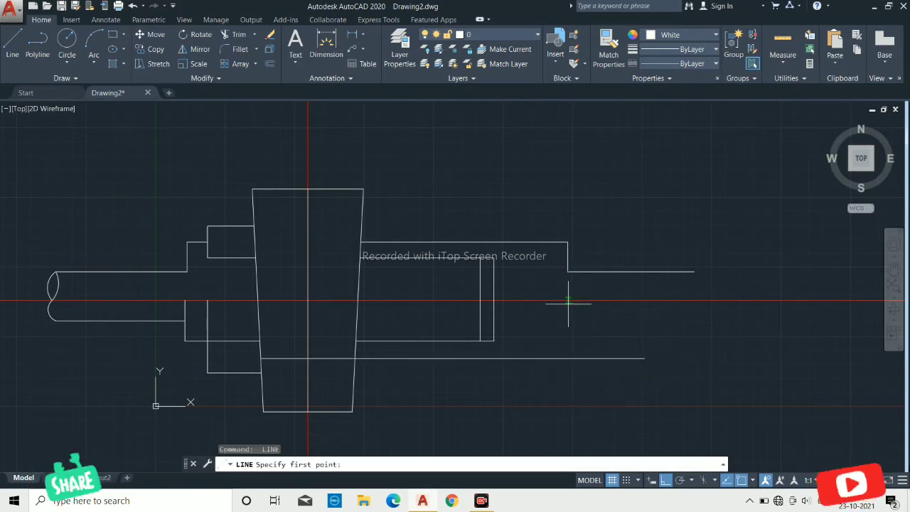
click(567, 301)
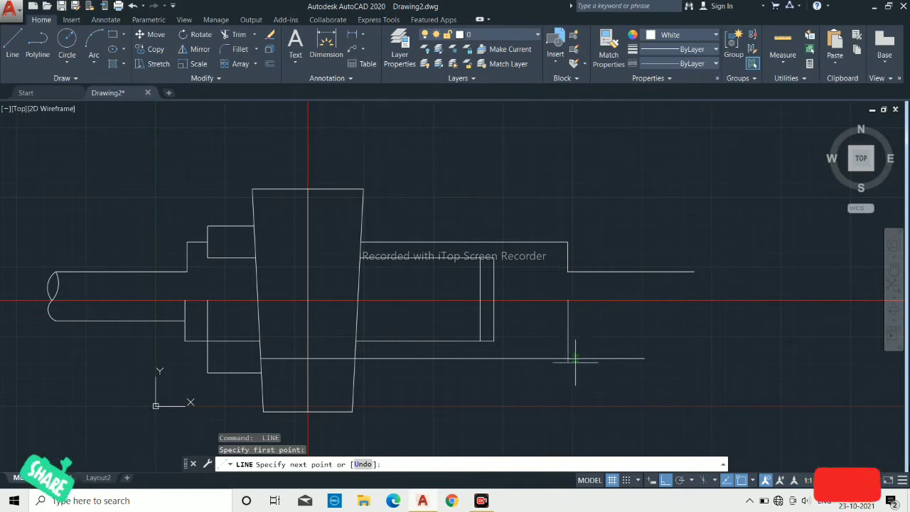
click(568, 381)
key(Return)
key(Return)
Trim the overhanging ends of the new lower edge and vertical lines.
click(629, 372)
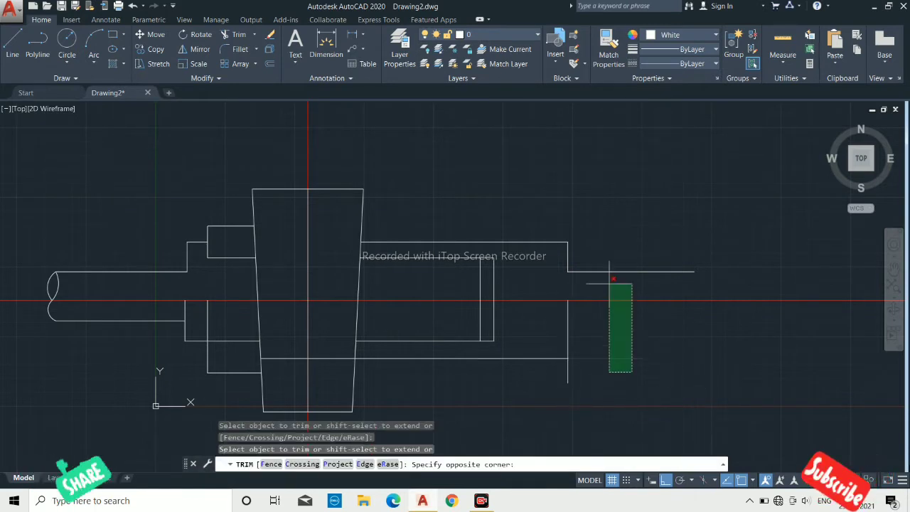
click(605, 283)
click(578, 382)
click(521, 370)
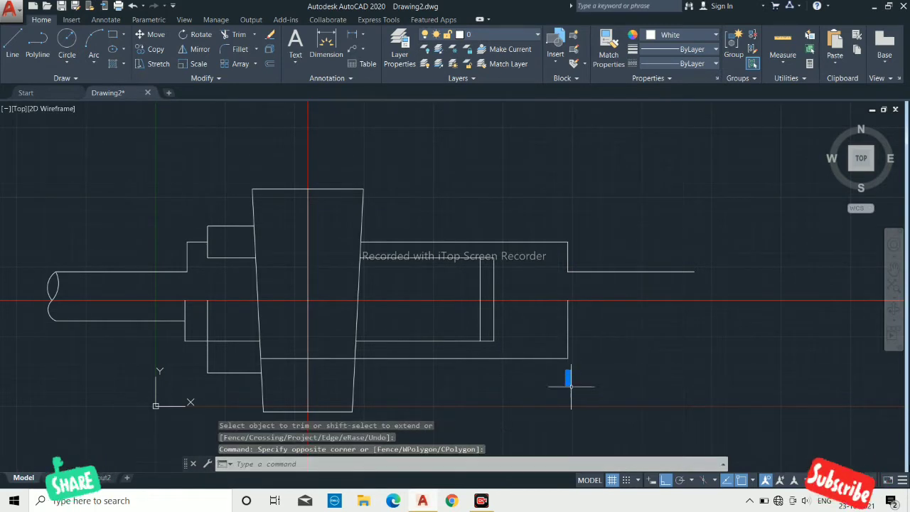
key(Return)
Mirror the pipe's upper edge line about the centre line, keeping the original.
text(l)
key(Return)
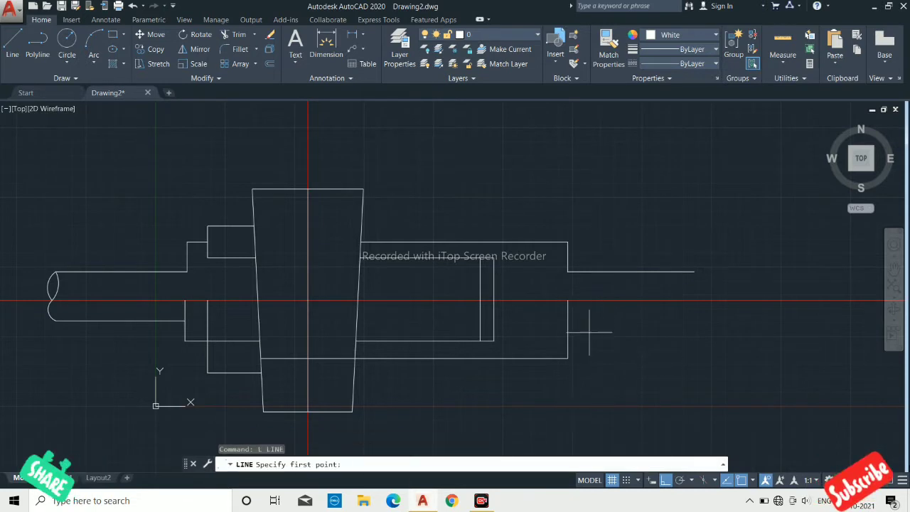
scroll(589, 332, up, 2)
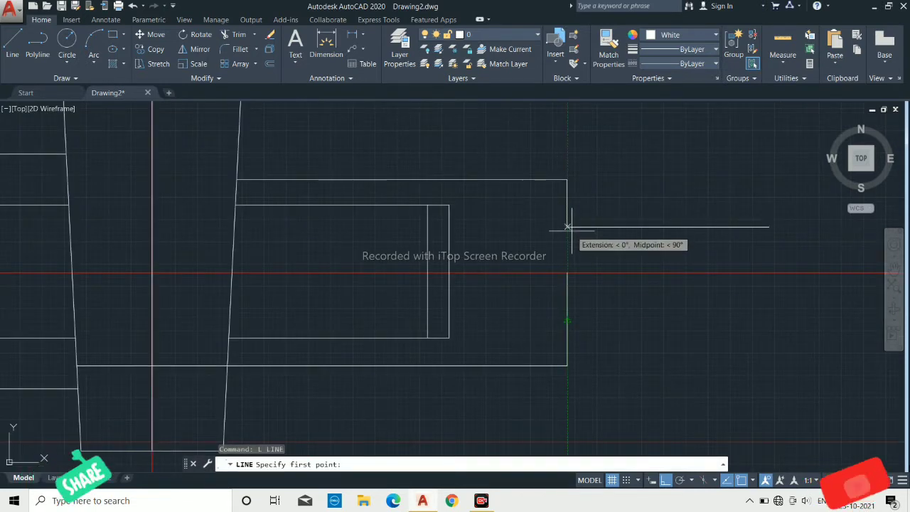
key(Escape)
drag(609, 239, 585, 204)
click(194, 49)
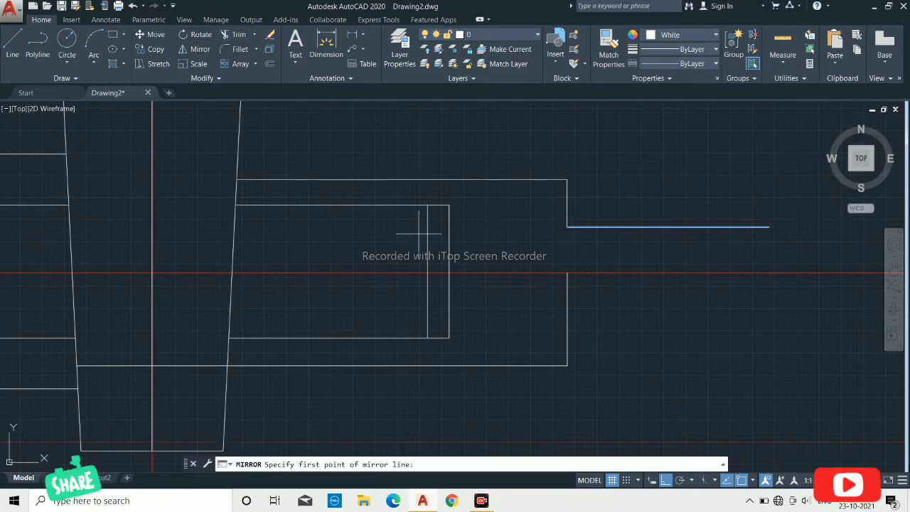
click(566, 273)
click(803, 265)
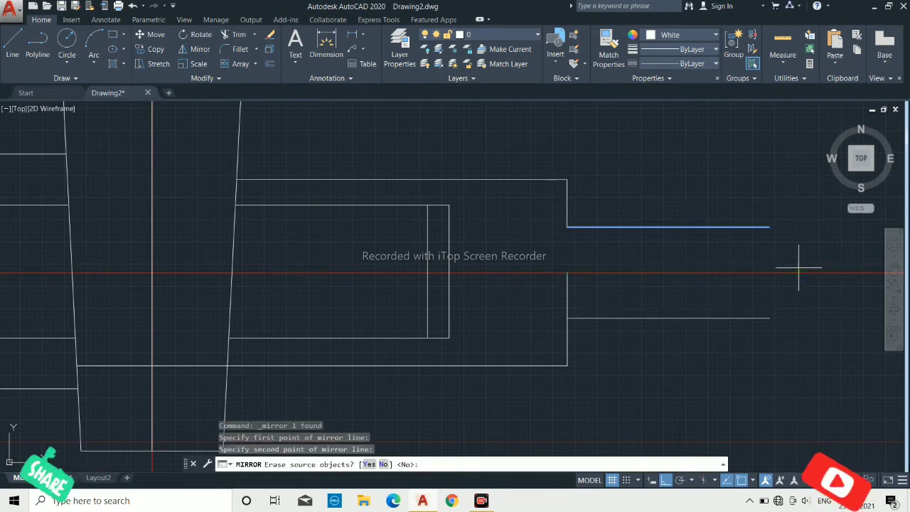
key(Return)
Abandon a new line and switch to the Arc tool for the pipe's broken end.
text(l)
key(Return)
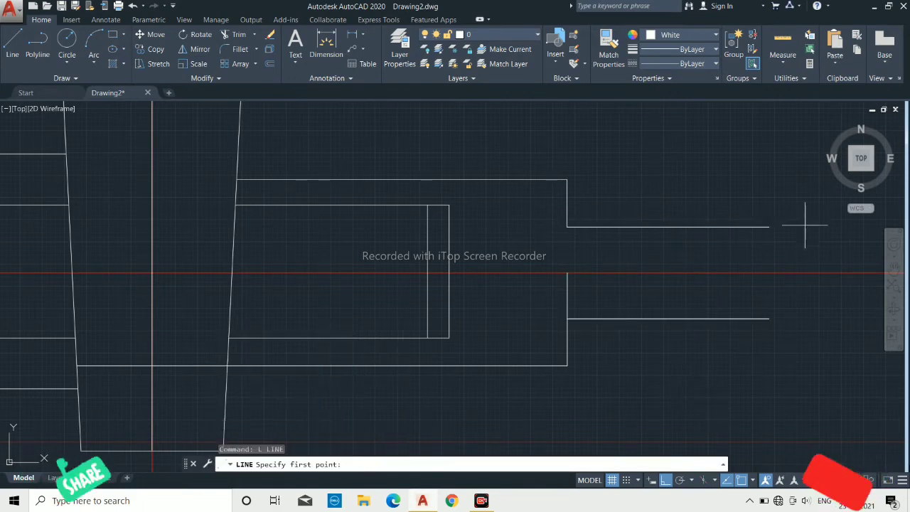
scroll(526, 303, down, 2)
scroll(688, 313, up, 2)
key(Escape)
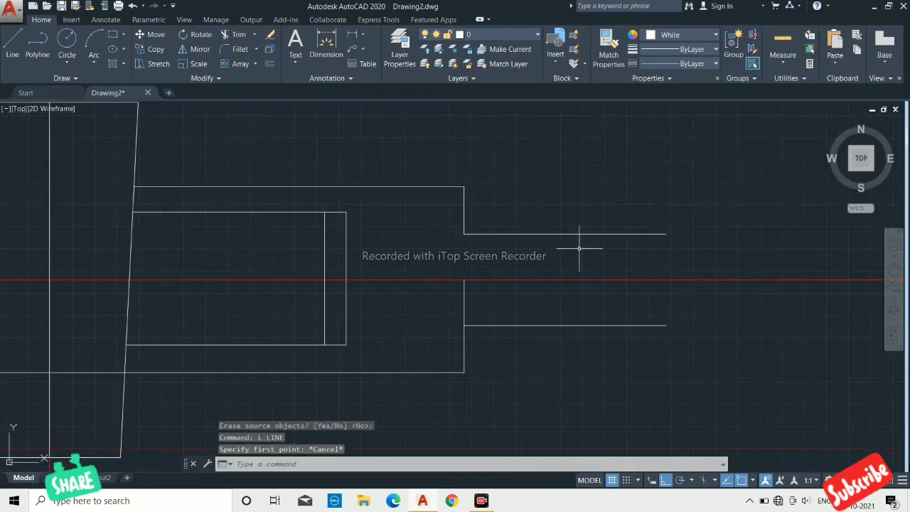
click(93, 46)
Draw the upper break arc at the right pipe's end, retrying after an invalid first attempt.
click(666, 234)
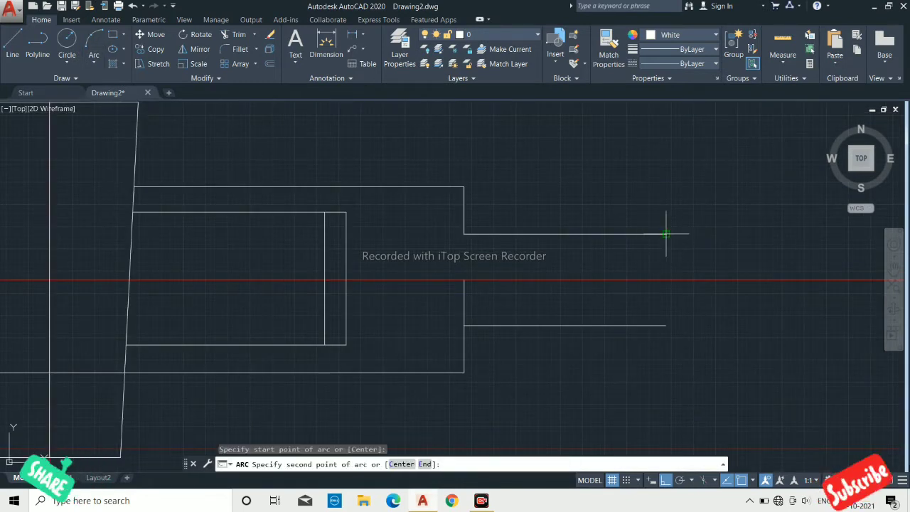
scroll(657, 299, down, 2)
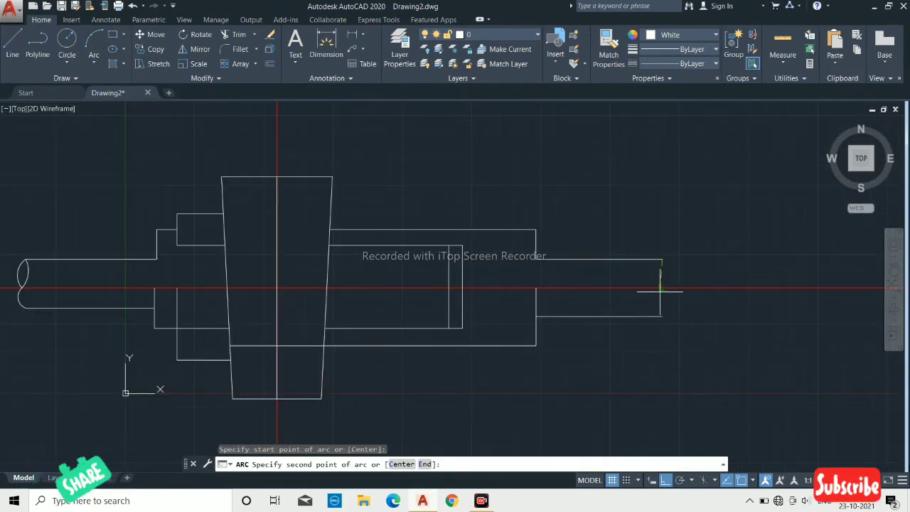
click(662, 288)
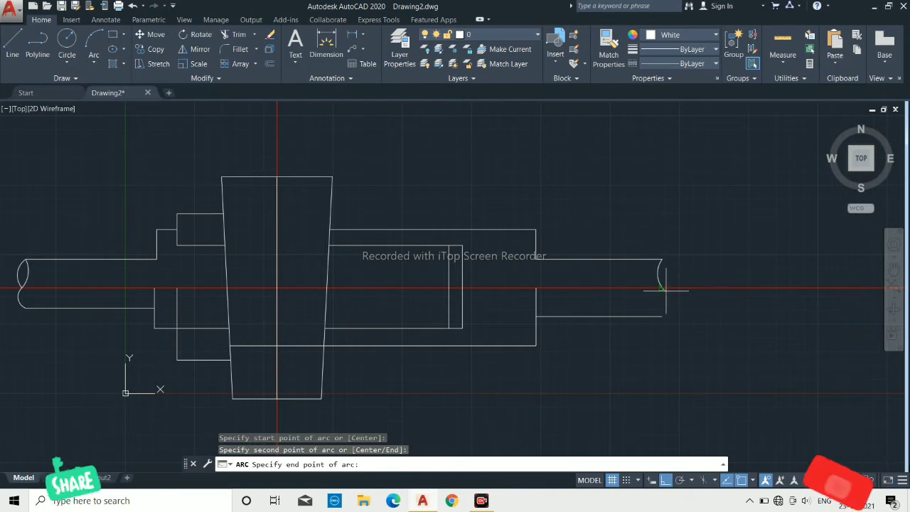
click(666, 290)
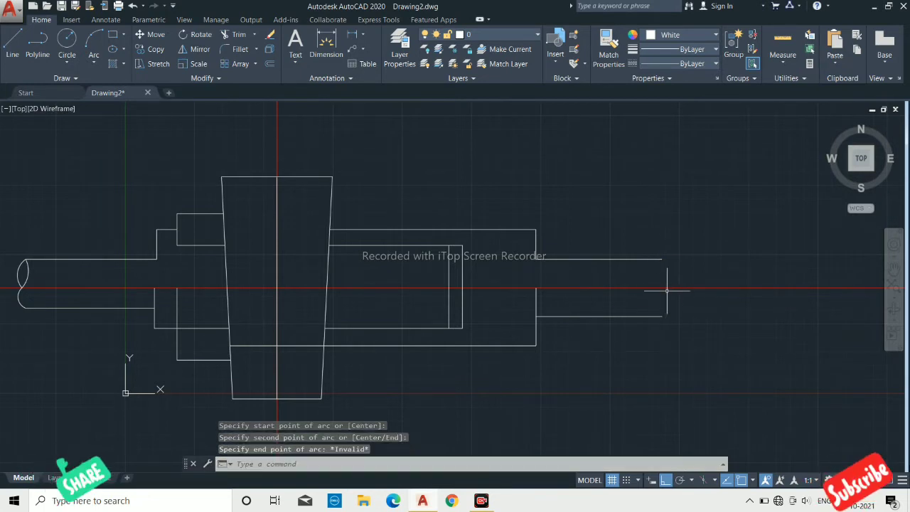
click(97, 45)
click(662, 261)
scroll(662, 263, up, 2)
scroll(661, 267, up, 2)
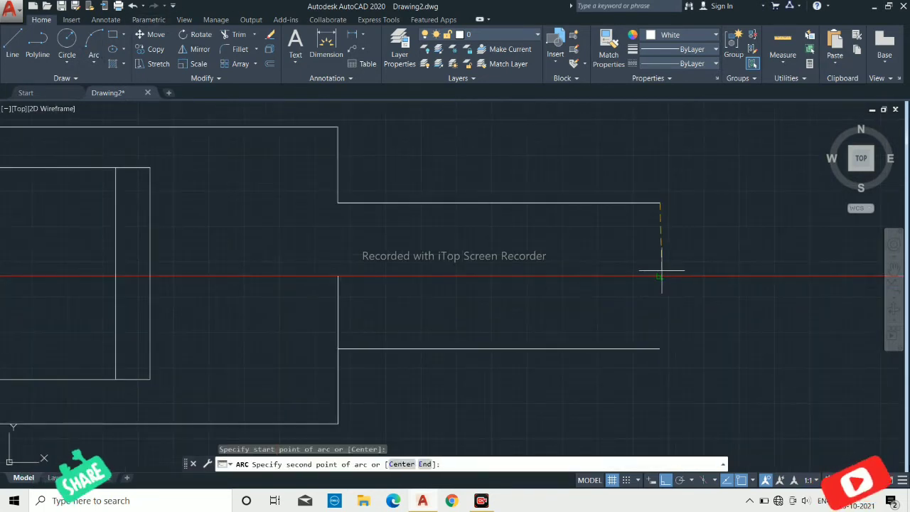
click(659, 272)
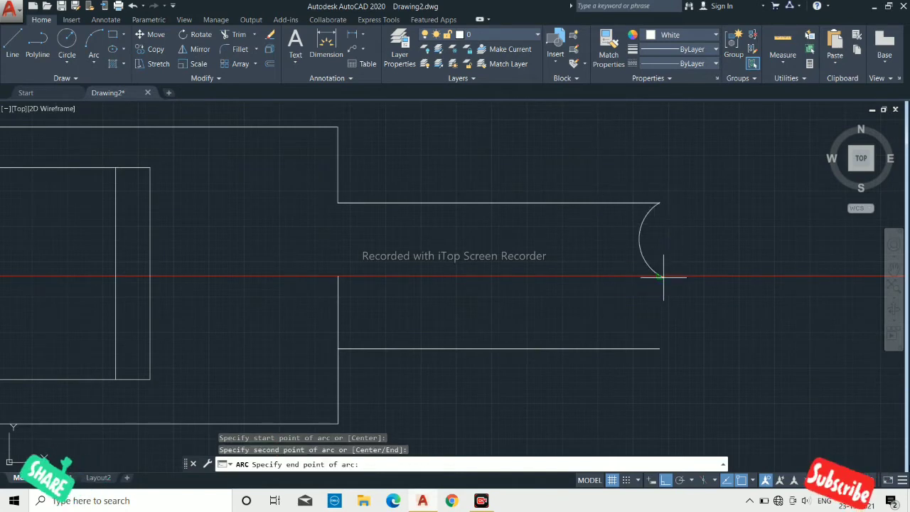
click(695, 260)
Draw the lower break arc and an inner arc from the junction to the lower pipe end.
key(Return)
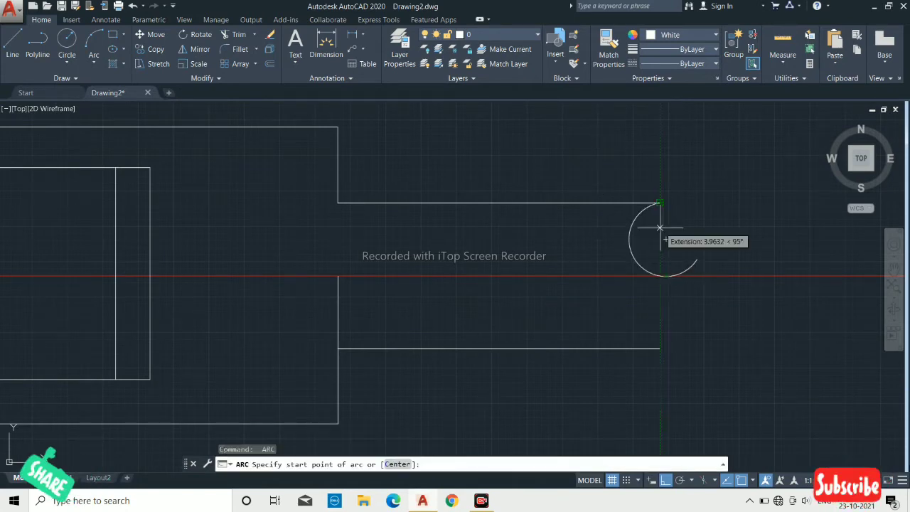
click(662, 276)
click(659, 348)
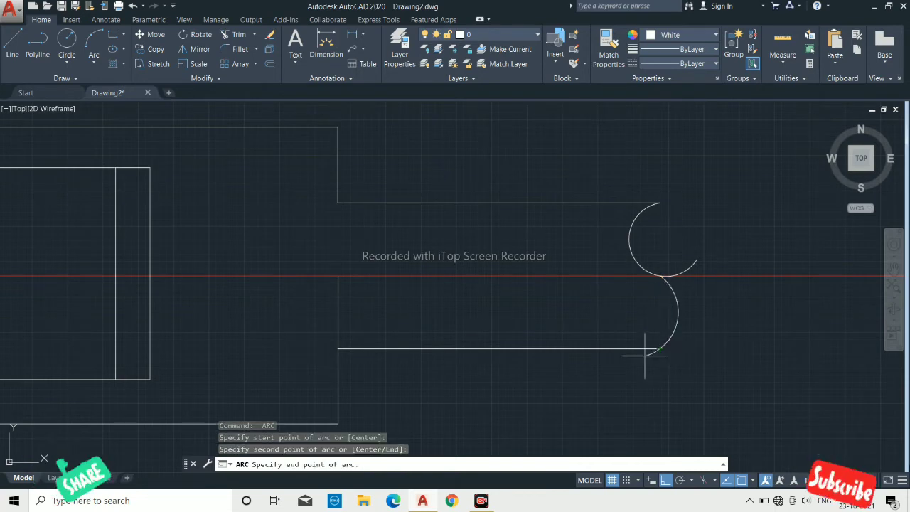
click(644, 356)
key(Return)
click(660, 278)
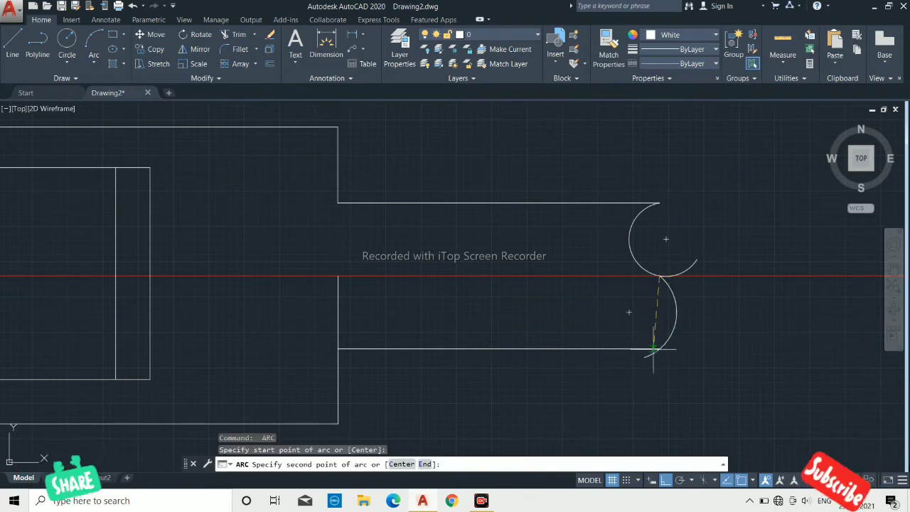
click(660, 349)
click(643, 356)
scroll(649, 367, up, 1)
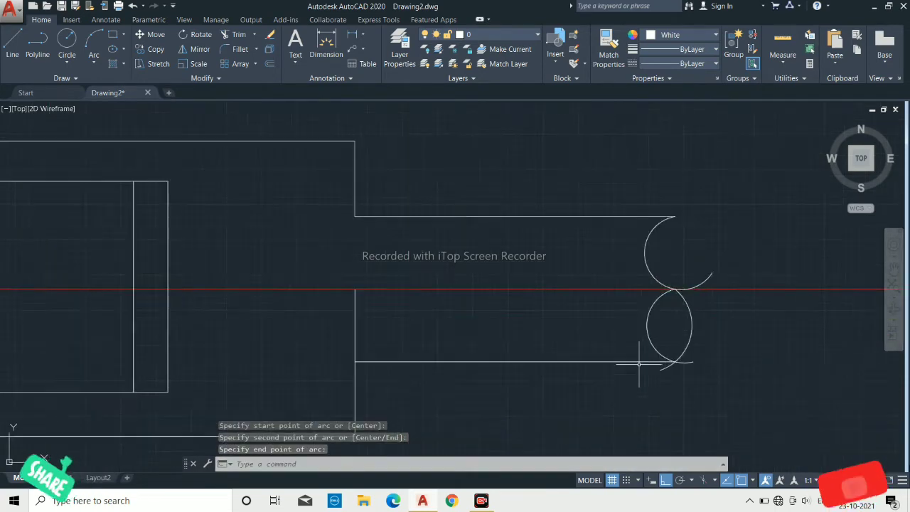
scroll(640, 384, up, 2)
Trim the overlapping and excess arc pieces at the pipe's broken end.
text(tr)
key(Return)
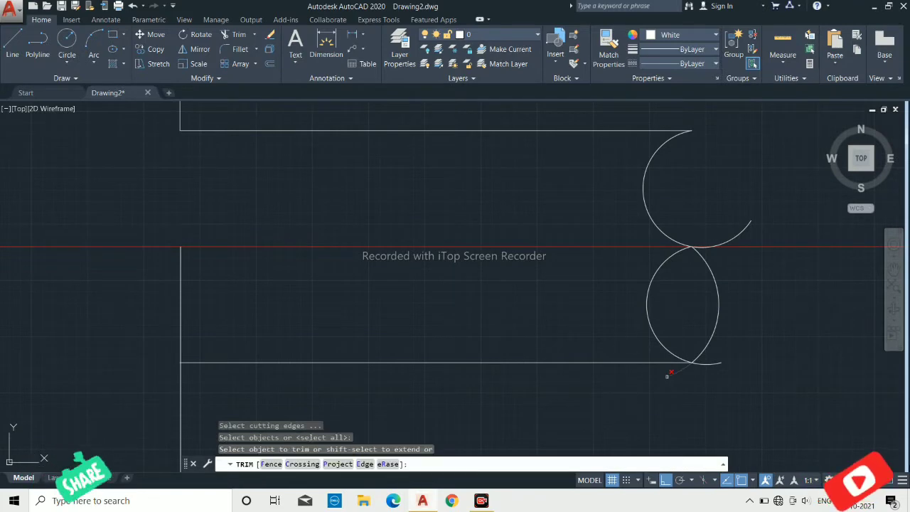
click(701, 366)
click(758, 246)
click(710, 197)
scroll(690, 255, up, 2)
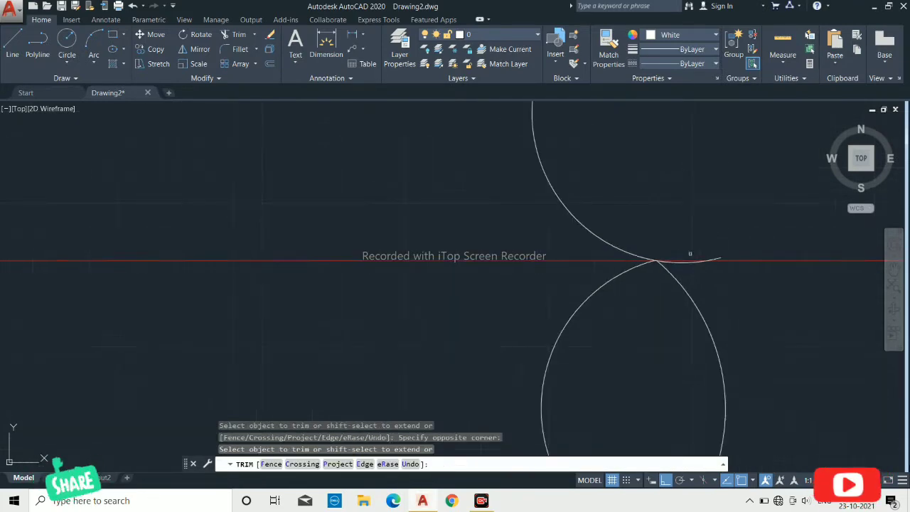
scroll(682, 258, up, 2)
scroll(630, 264, up, 2)
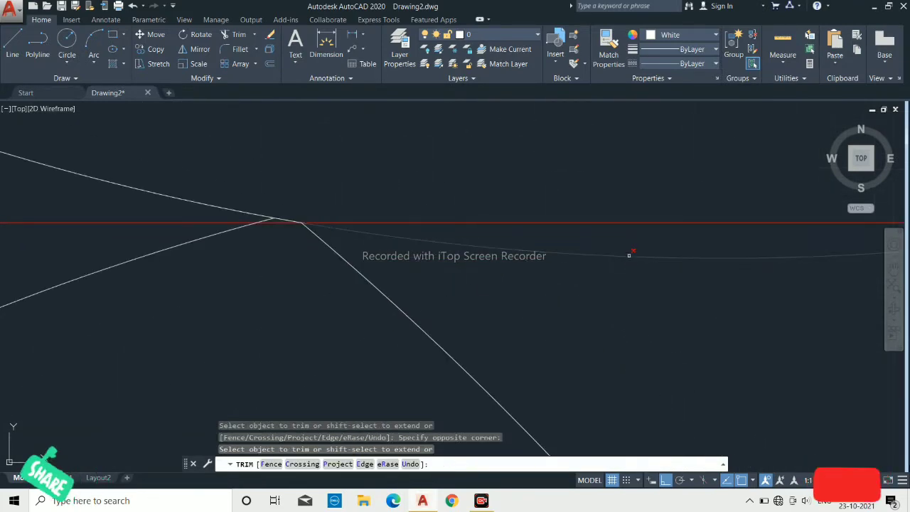
click(628, 259)
scroll(628, 259, down, 2)
scroll(642, 292, down, 3)
scroll(643, 292, up, 3)
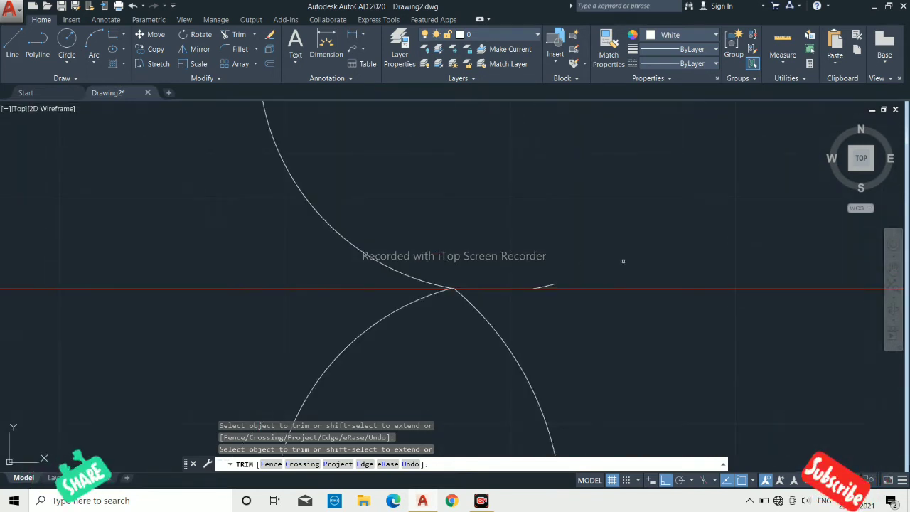
scroll(467, 285, up, 3)
key(Escape)
Erase the leftover short stray line.
click(467, 288)
click(460, 281)
key(Delete)
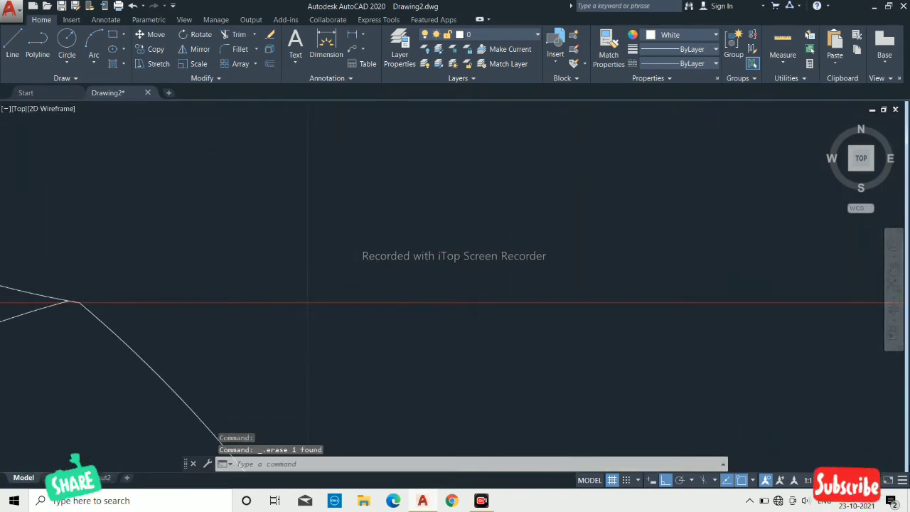
scroll(523, 268, down, 3)
scroll(522, 267, down, 3)
Draw a vertical line across the right pipe from its top edge to its bottom edge.
scroll(523, 268, down, 1)
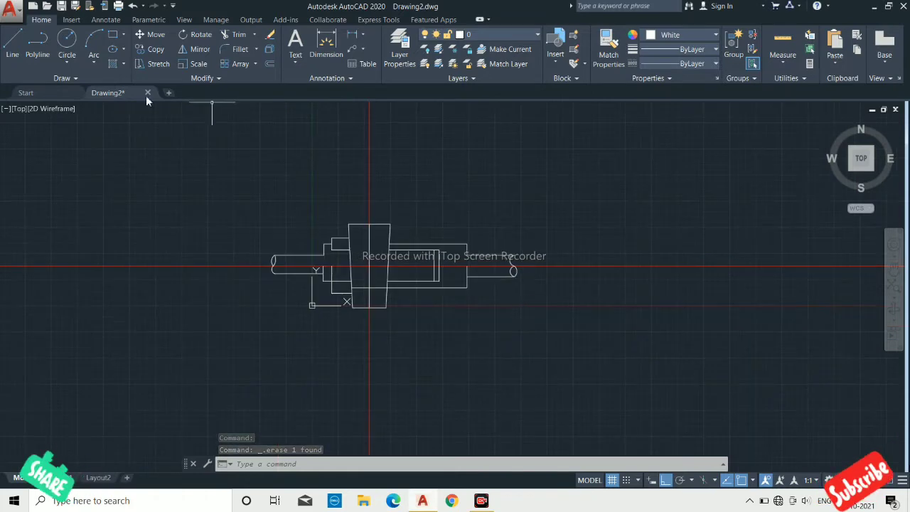
scroll(497, 249, up, 1)
scroll(441, 245, up, 2)
scroll(269, 266, up, 1)
scroll(269, 266, down, 2)
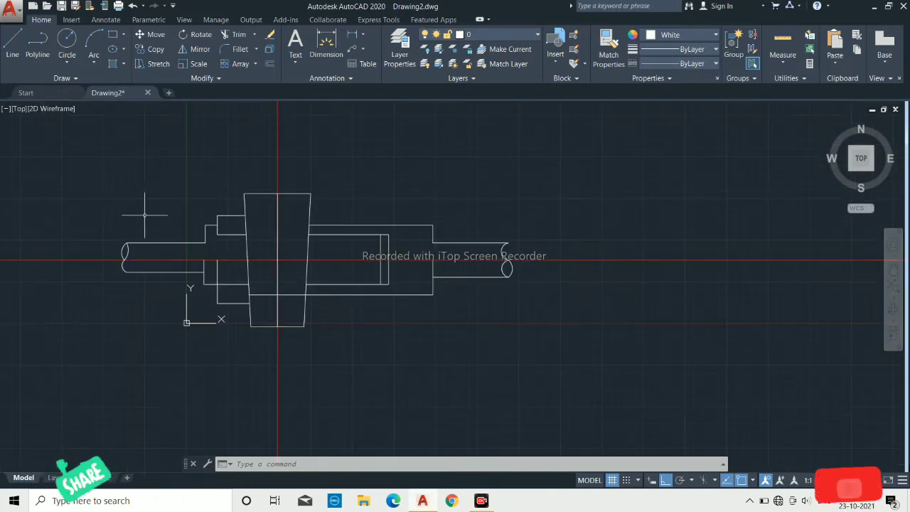
scroll(152, 244, up, 1)
scroll(159, 254, down, 1)
scroll(594, 317, up, 2)
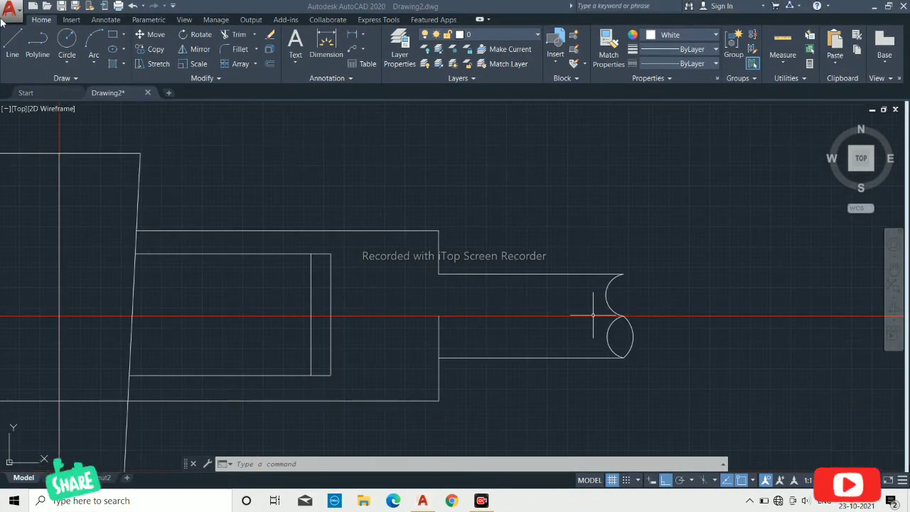
click(13, 44)
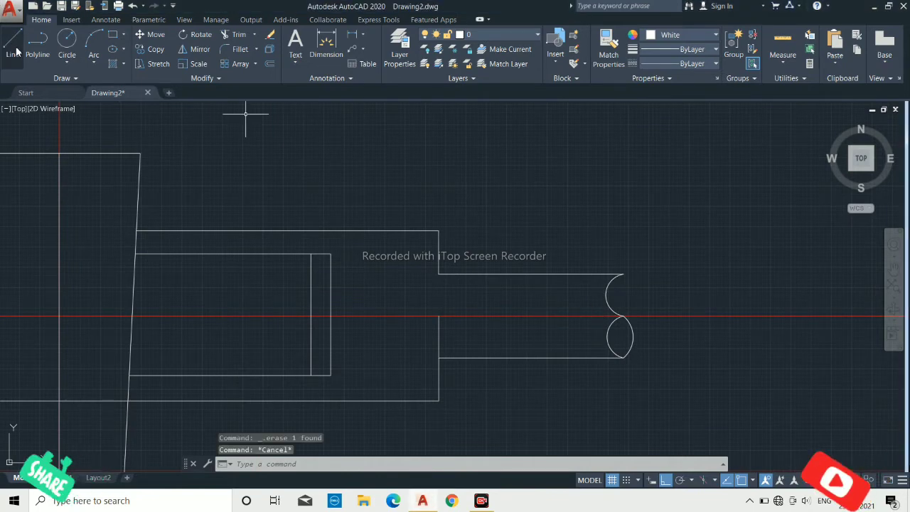
click(504, 275)
click(504, 358)
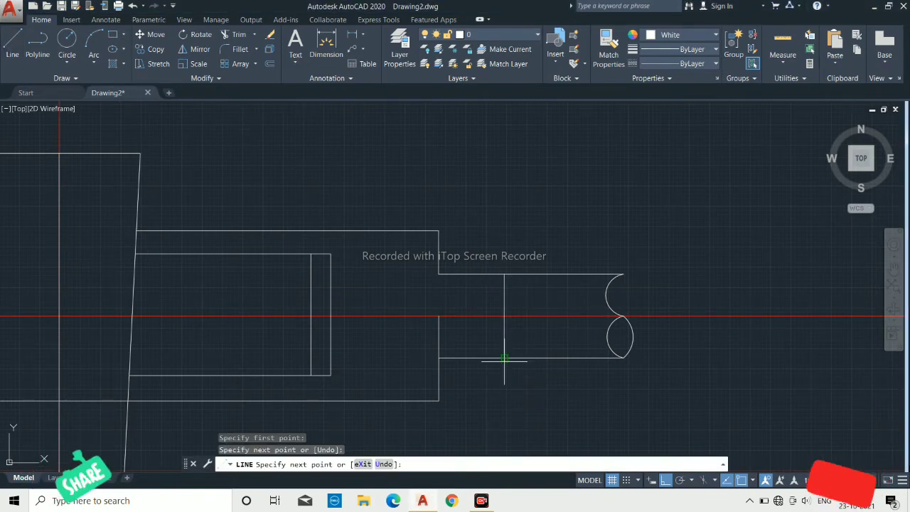
key(Return)
Draw a radius-1 circle centered where the line meets the pipe's top edge.
click(66, 41)
scroll(500, 266, up, 2)
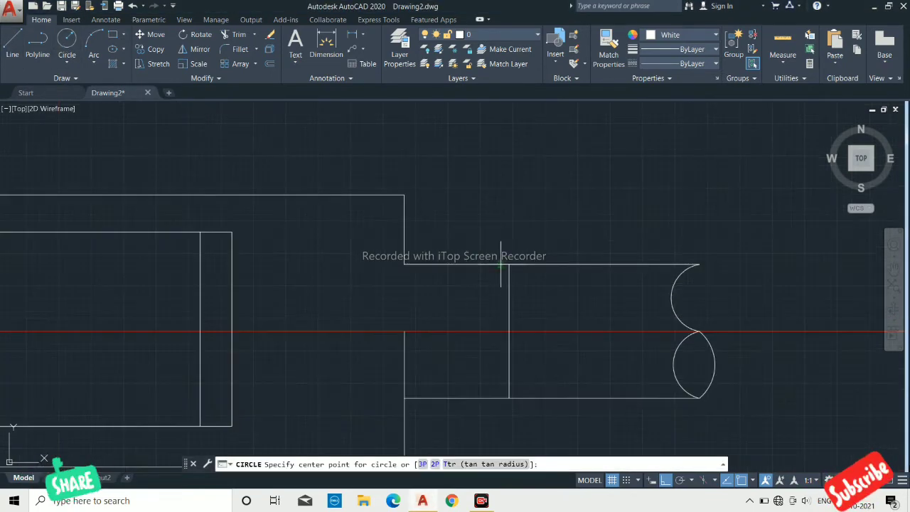
click(508, 264)
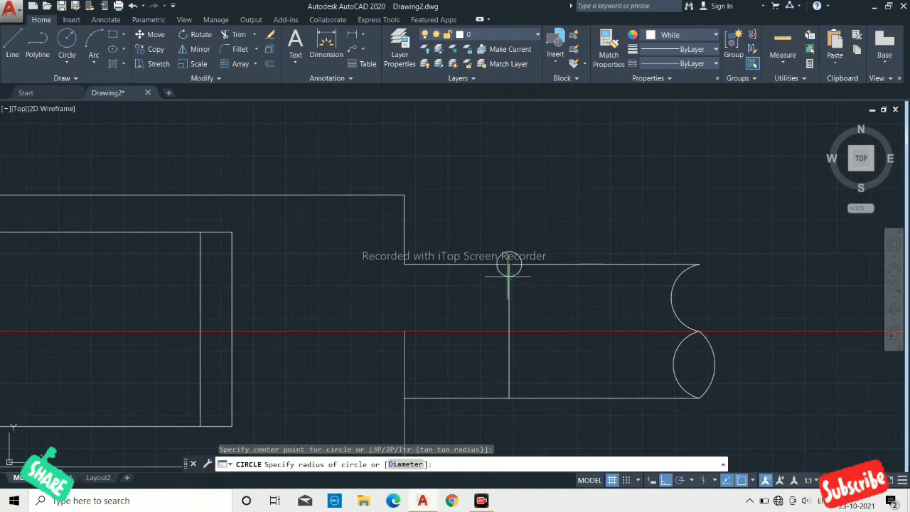
text(1)
key(Return)
scroll(504, 268, up, 2)
Move the circle down so it sits just below the pipe's top edge.
click(506, 269)
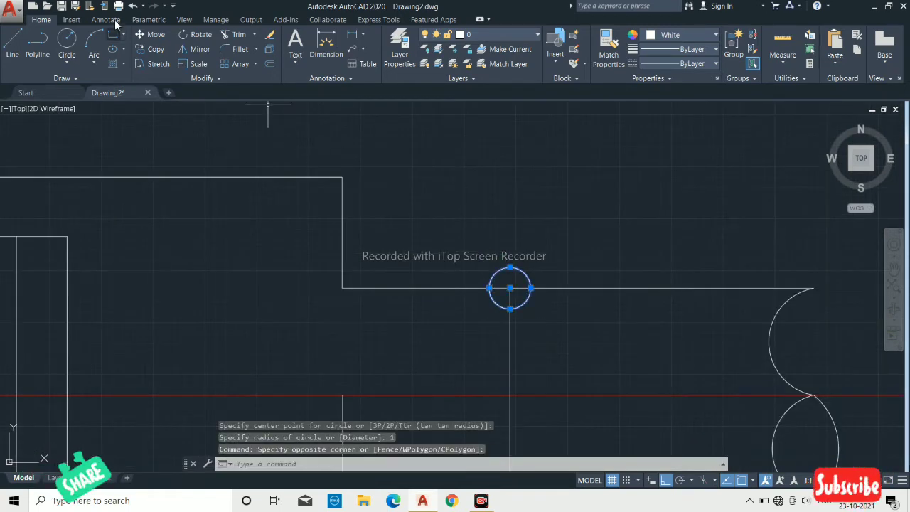
click(158, 50)
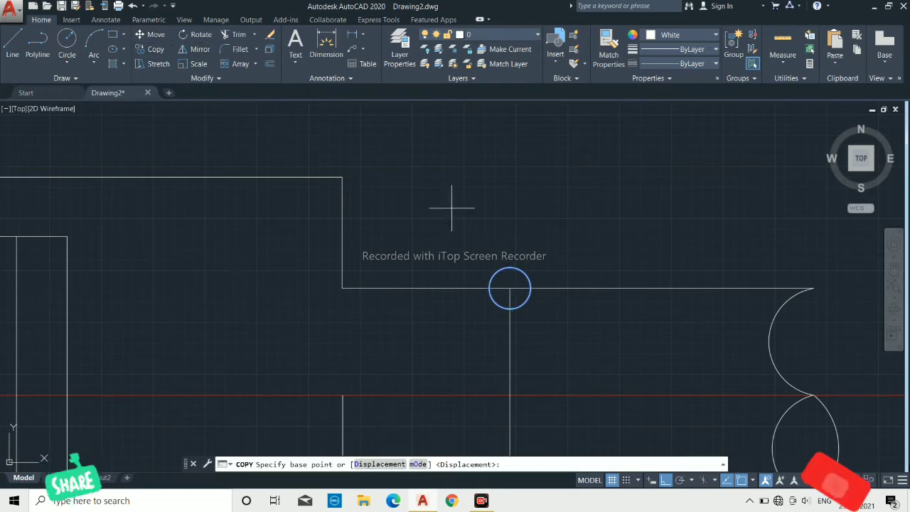
click(510, 268)
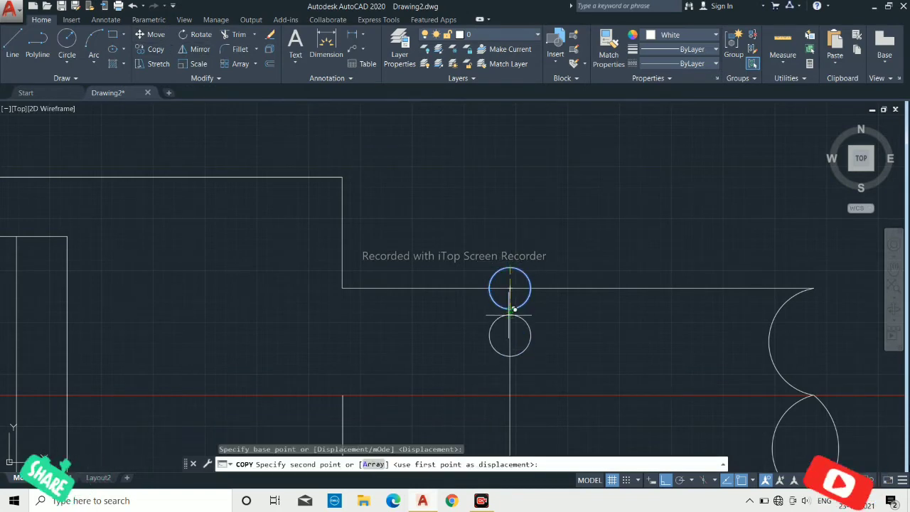
key(Escape)
click(518, 284)
click(473, 238)
click(137, 39)
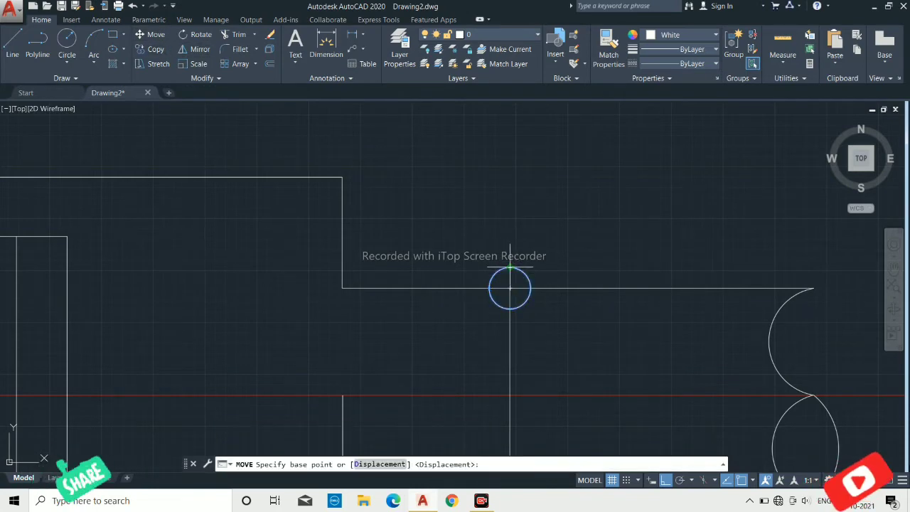
click(509, 268)
click(510, 288)
Copy the circle repeatedly down the line, ending at the pipe's bottom edge.
scroll(531, 262, down, 2)
click(480, 270)
click(544, 313)
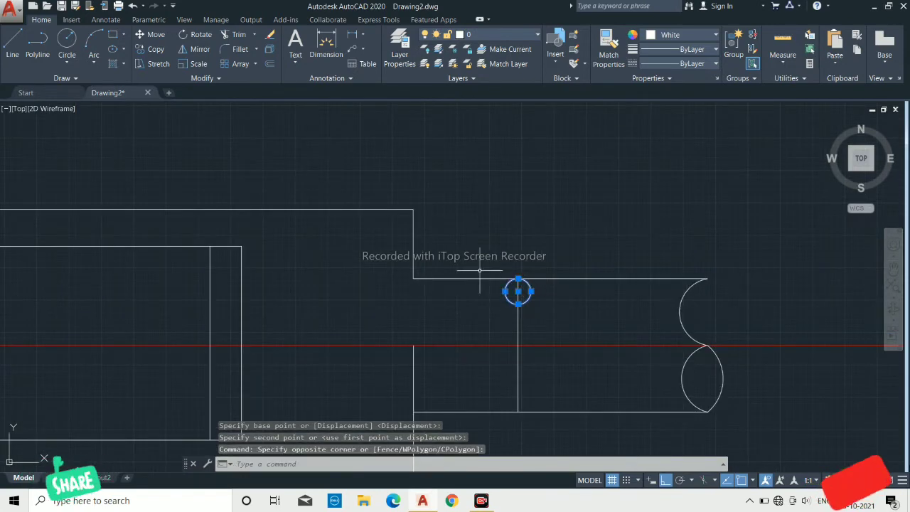
click(156, 49)
scroll(538, 324, up, 2)
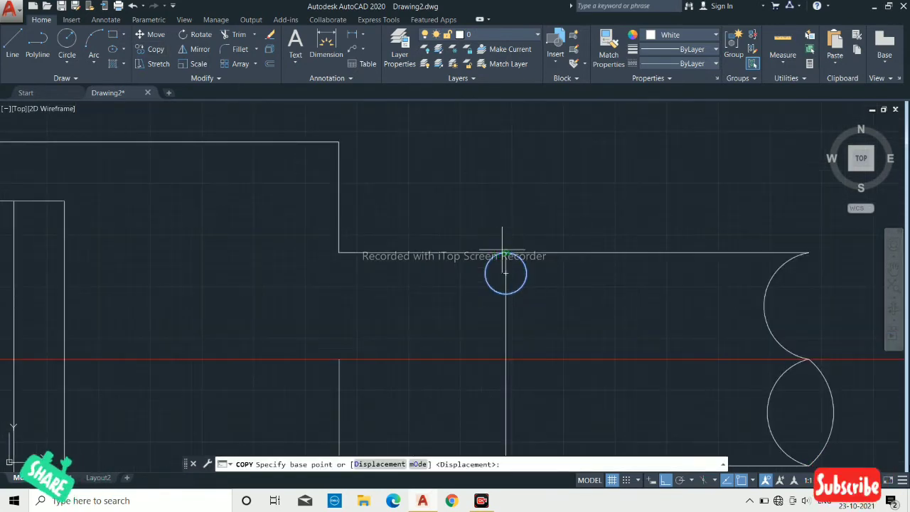
click(505, 253)
click(506, 294)
middle_drag(510, 329, 517, 306)
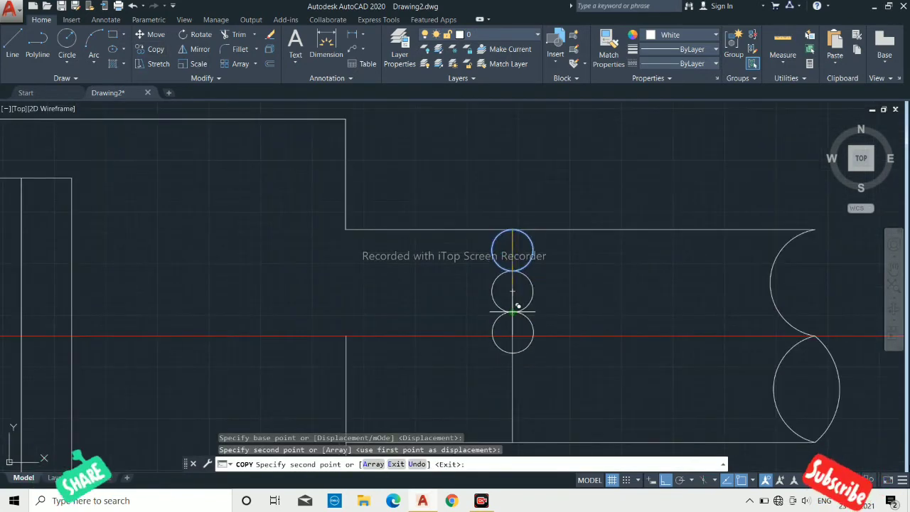
click(512, 310)
scroll(511, 311, down, 1)
scroll(524, 362, up, 1)
click(521, 330)
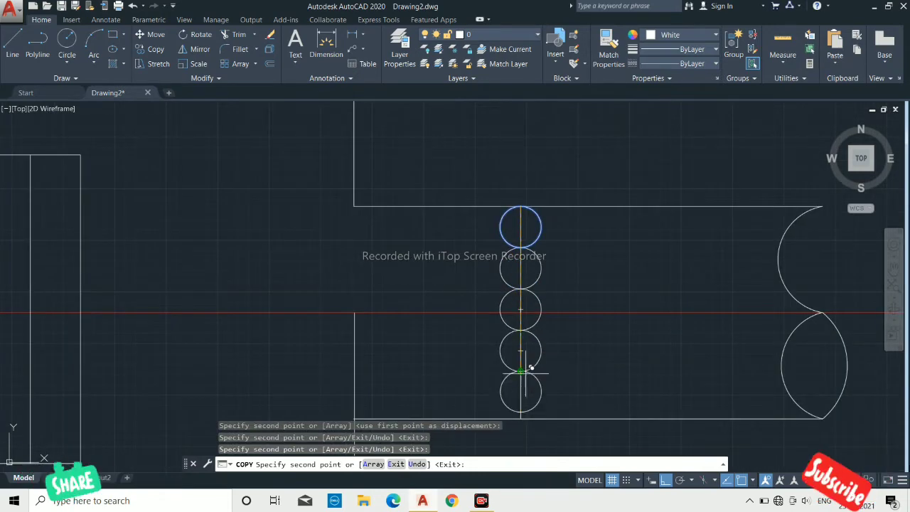
click(521, 370)
scroll(529, 414, up, 4)
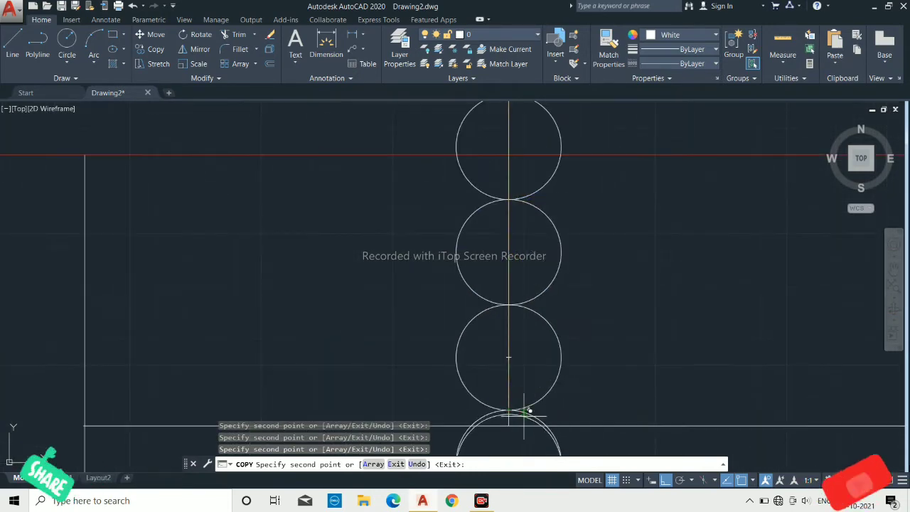
key(Return)
scroll(529, 411, down, 5)
scroll(526, 356, up, 2)
text(tr)
key(Return)
key(Return)
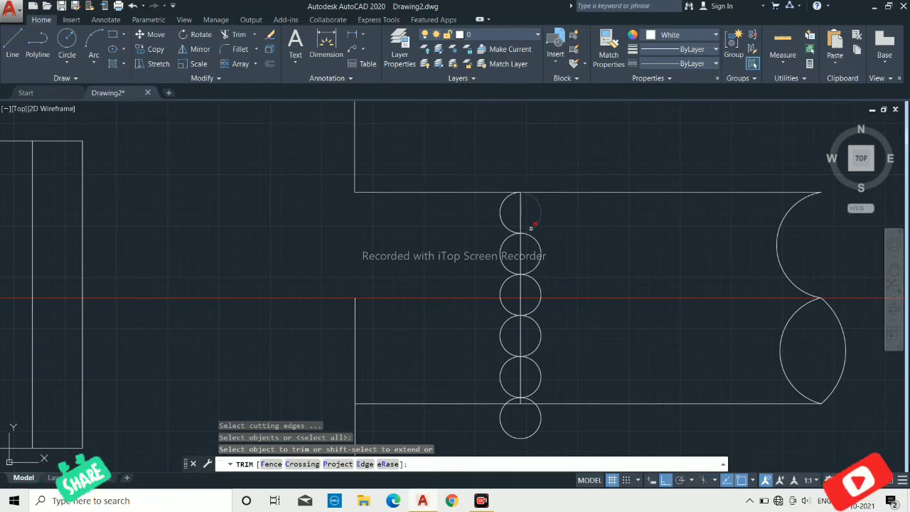
Trim away alternate halves of the stacked circles to form a wave.
click(531, 226)
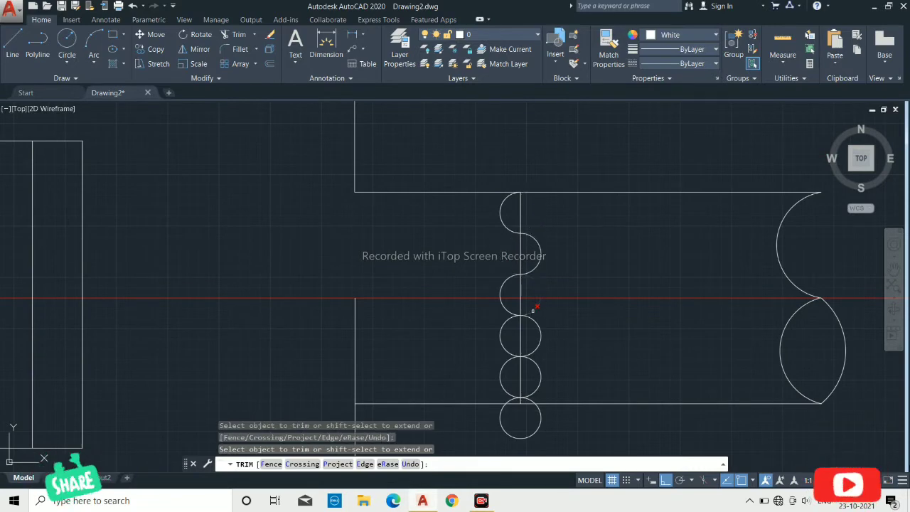
scroll(506, 414, up, 4)
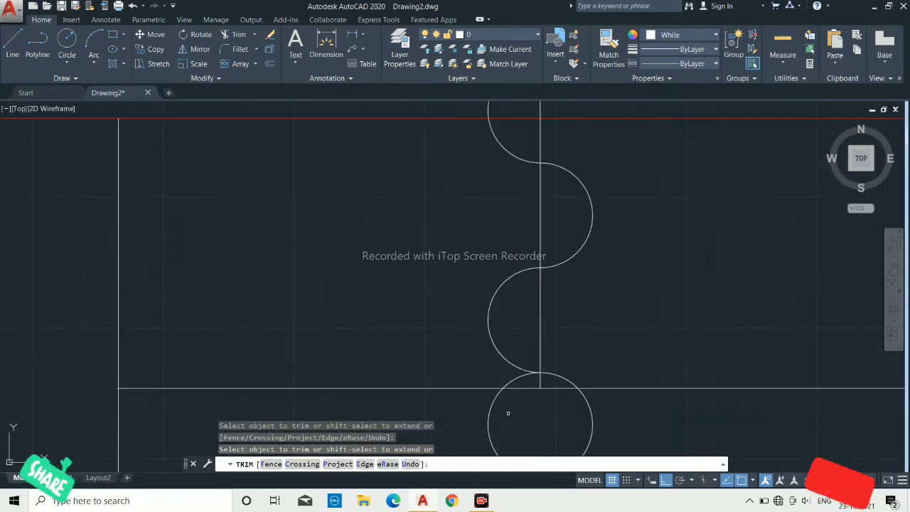
click(506, 420)
click(464, 439)
scroll(538, 380, down, 3)
scroll(562, 398, up, 3)
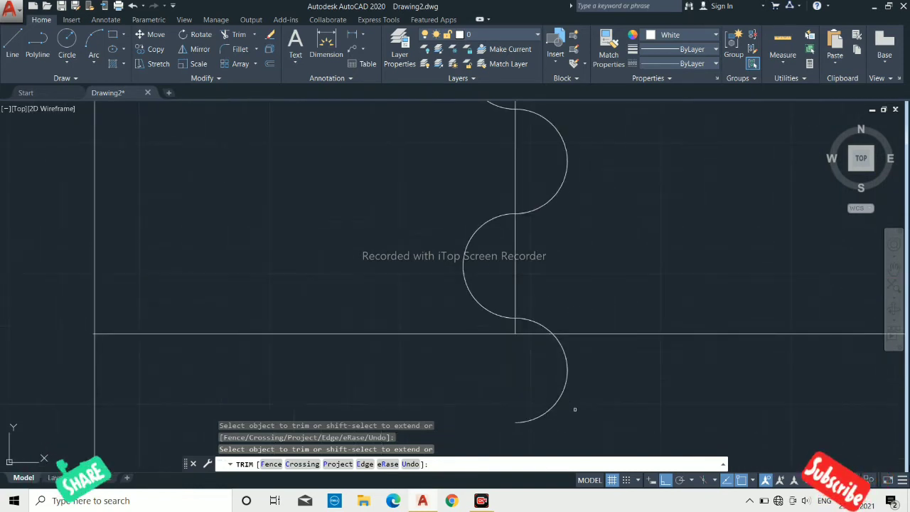
scroll(540, 384, down, 3)
scroll(564, 386, up, 2)
key(Escape)
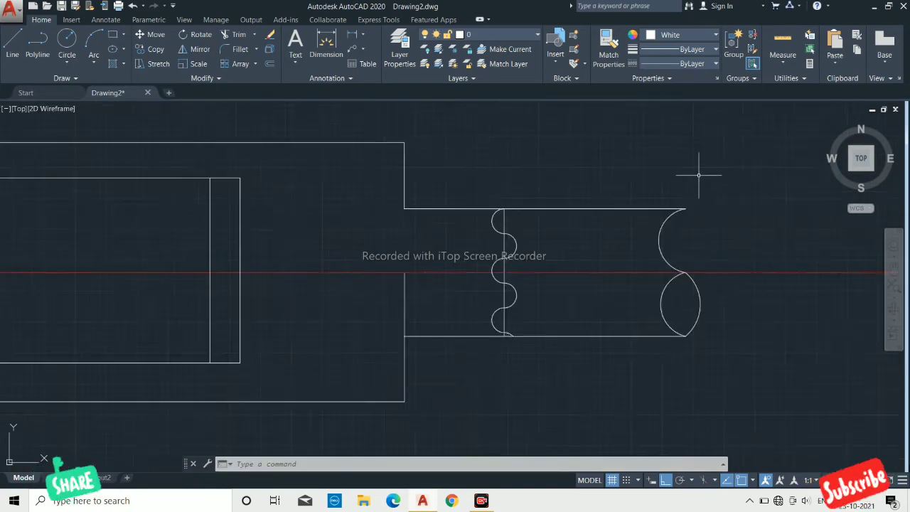
Erase the straight vertical line behind the wave.
mouse_move(675, 168)
middle_down()
mouse_move(487, 345)
mouse_move(500, 299)
middle_up()
click(461, 395)
click(450, 390)
key(Delete)
Join all the wavy arcs into one polyline with JOIN.
click(451, 183)
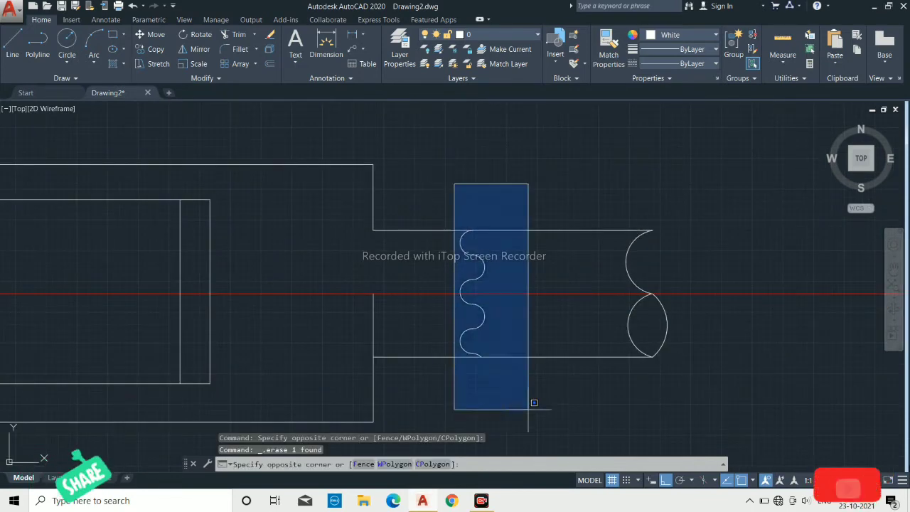
click(531, 401)
text(join)
key(Return)
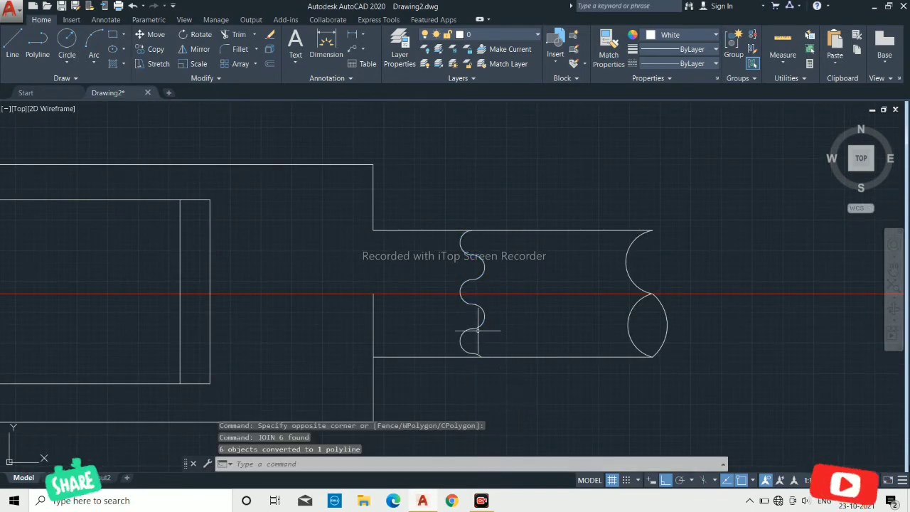
scroll(498, 315, down, 3)
Copy the wavy break line onto the left pipe.
click(150, 49)
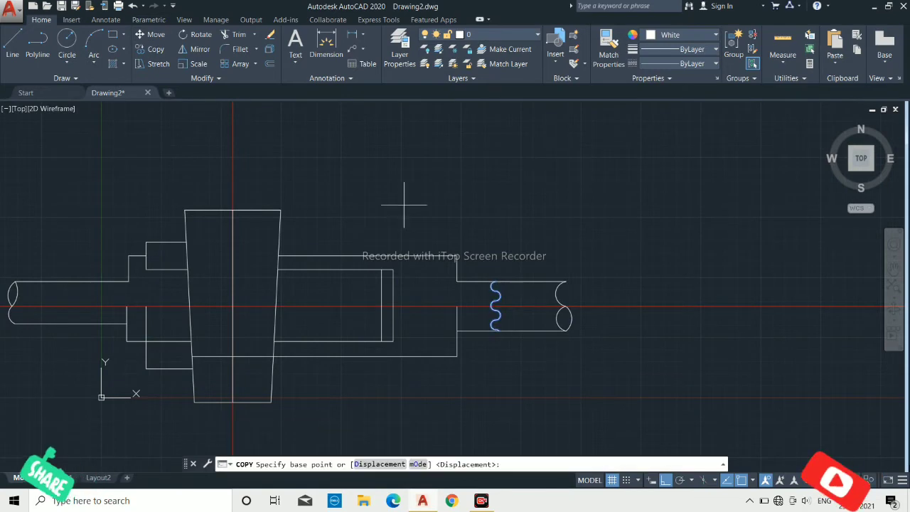
scroll(472, 271, up, 4)
click(548, 302)
scroll(610, 232, down, 4)
scroll(231, 256, up, 4)
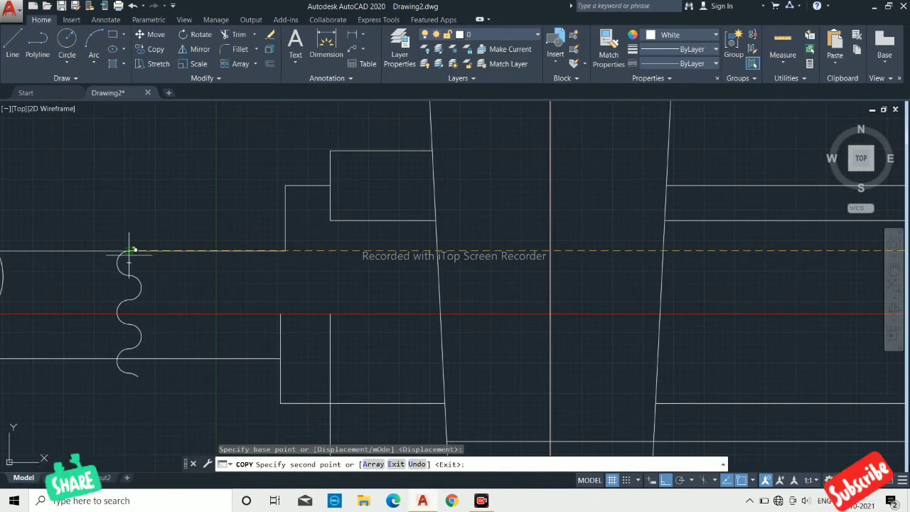
click(132, 248)
scroll(132, 249, down, 4)
scroll(142, 286, up, 5)
key(Escape)
Trim the copied wave's extra lobes and delete the leftover piece.
text(tr)
key(Return)
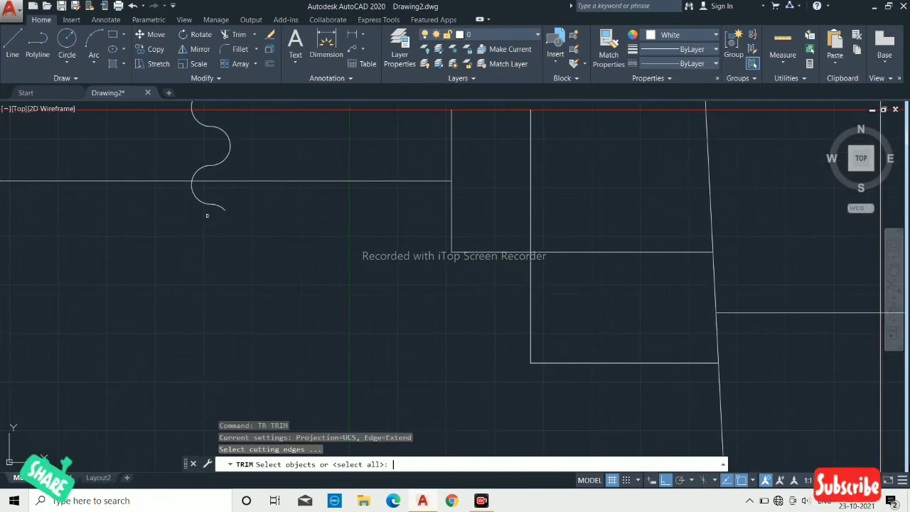
key(Return)
click(213, 203)
click(213, 204)
key(Delete)
scroll(209, 299, down, 2)
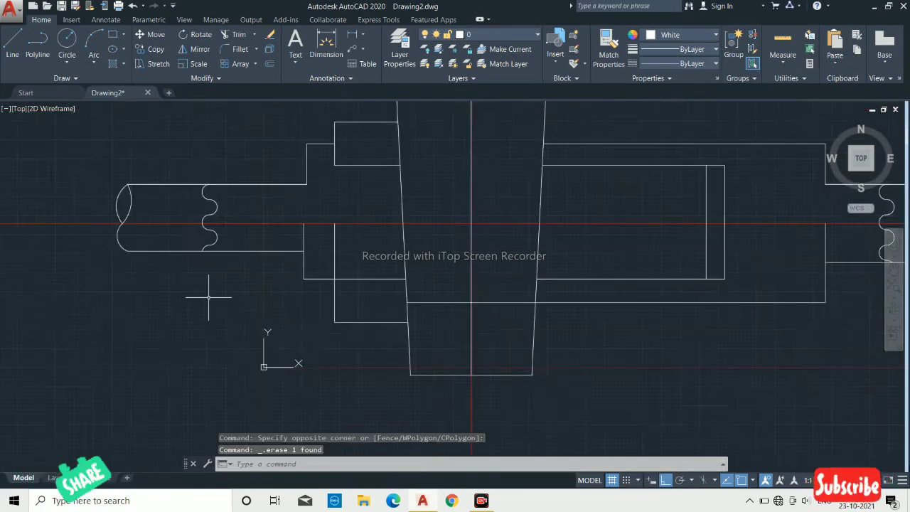
scroll(203, 284, down, 2)
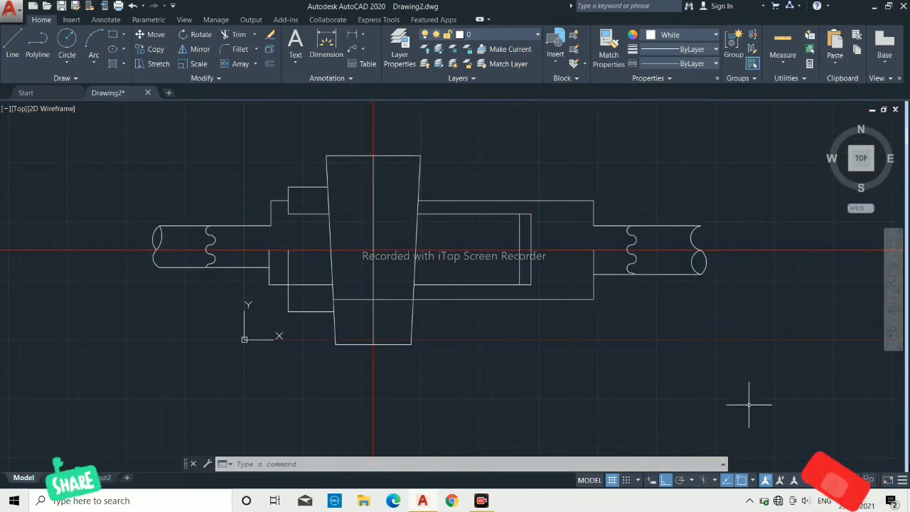
Draw a vertical line inside the right bracket beside the tapered body.
click(12, 44)
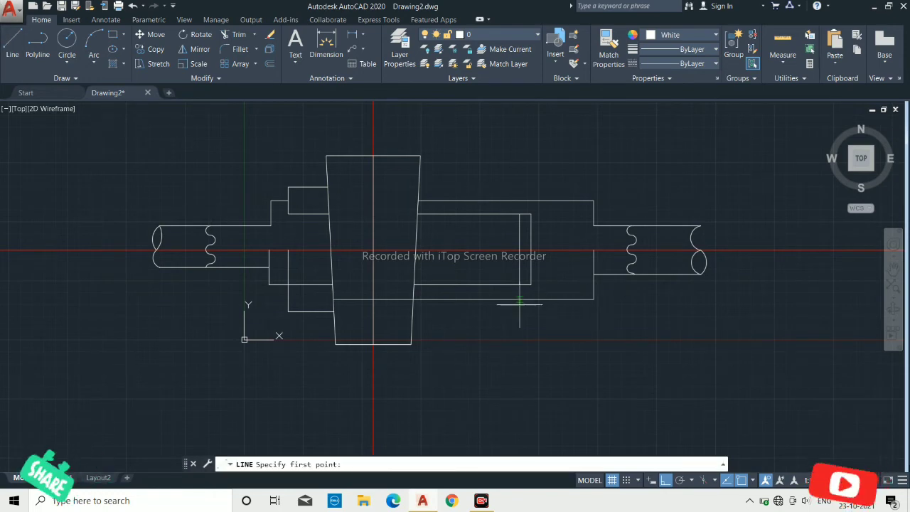
click(425, 201)
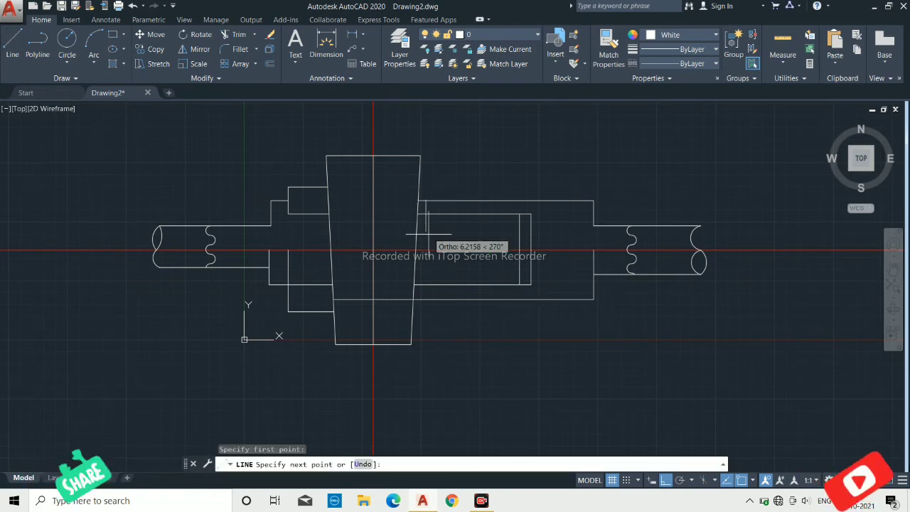
click(425, 312)
key(Escape)
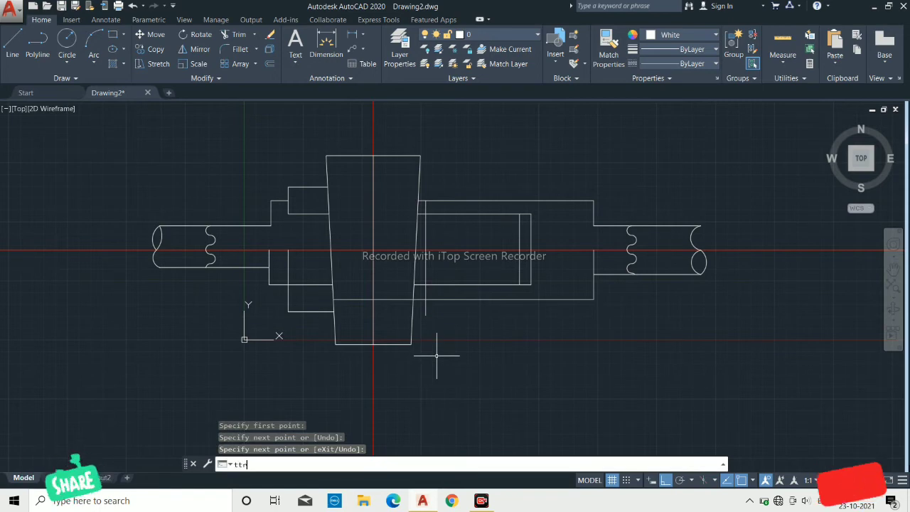
Trim the new line's end and the vertical segments inside the body and inner rectangle.
text(tr)
key(Return)
key(Return)
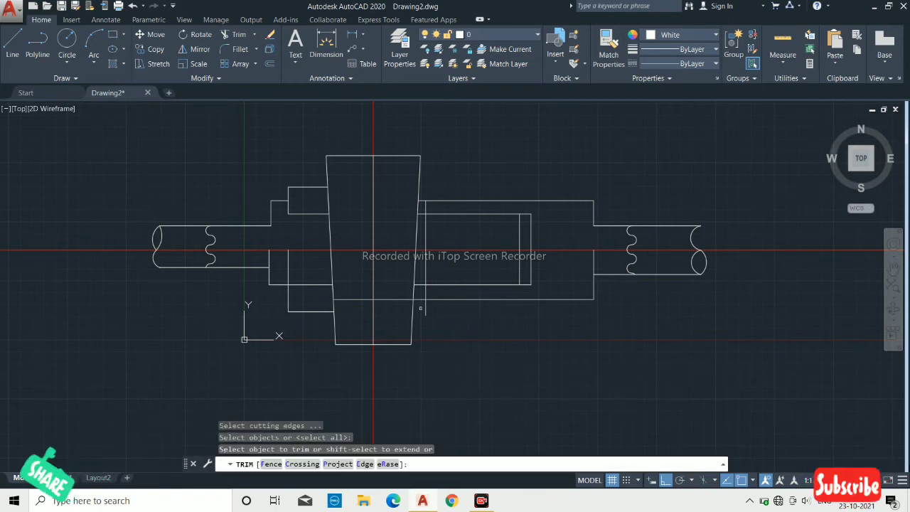
scroll(425, 310, up, 9)
click(437, 311)
click(391, 263)
scroll(392, 341, down, 6)
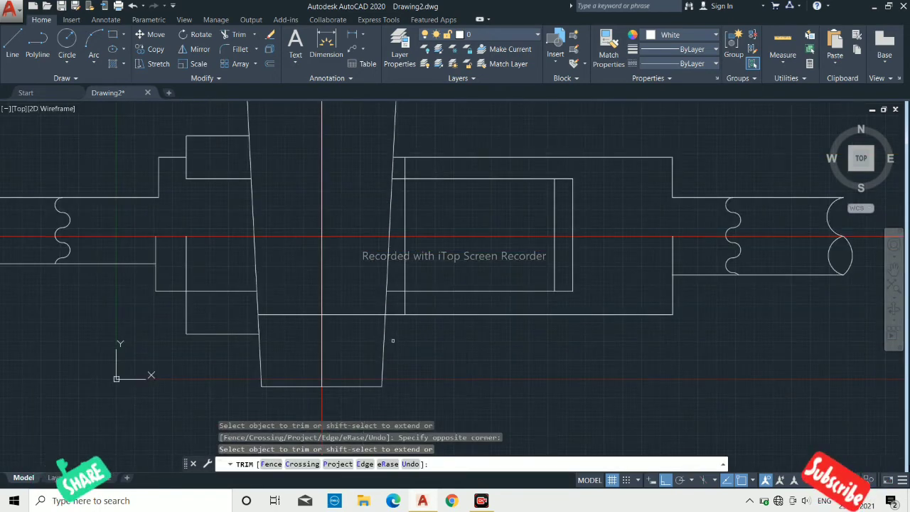
click(420, 238)
click(405, 270)
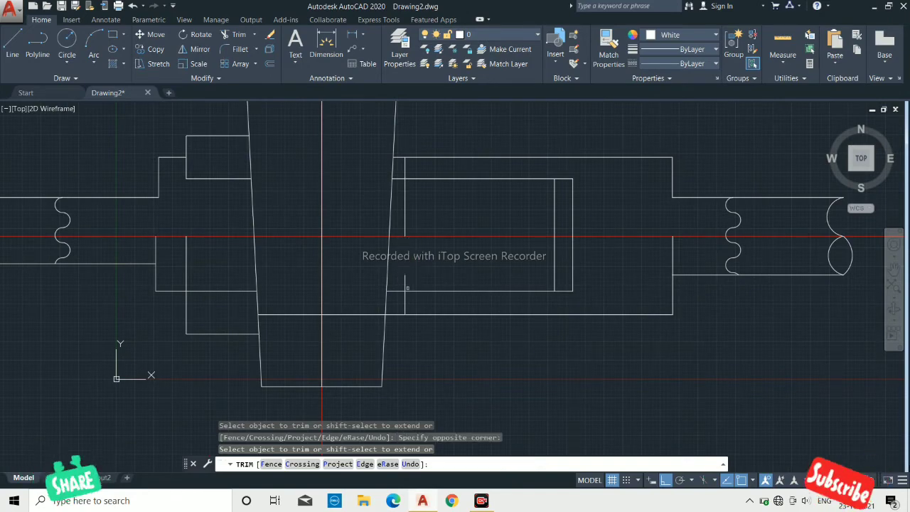
scroll(415, 215, up, 6)
click(415, 204)
click(378, 226)
scroll(377, 226, down, 7)
scroll(394, 208, up, 2)
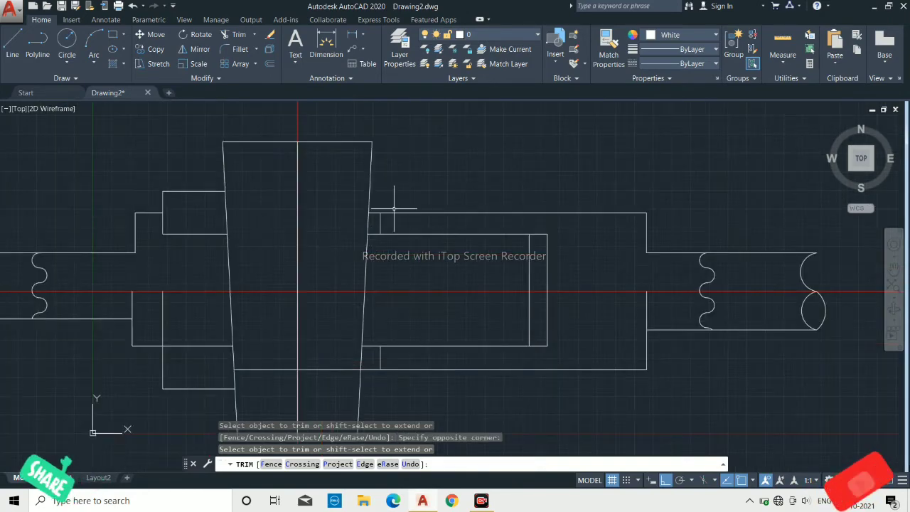
key(Escape)
scroll(394, 208, down, 4)
scroll(393, 250, up, 2)
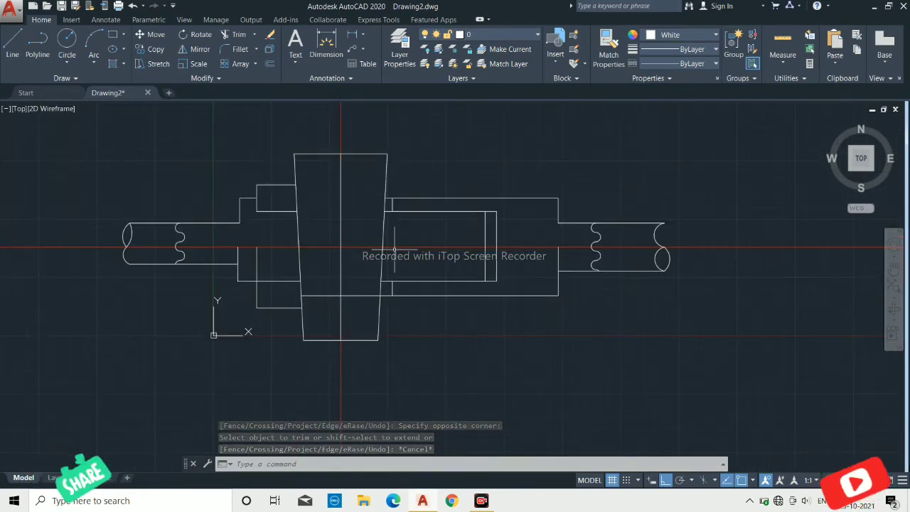
scroll(396, 249, down, 2)
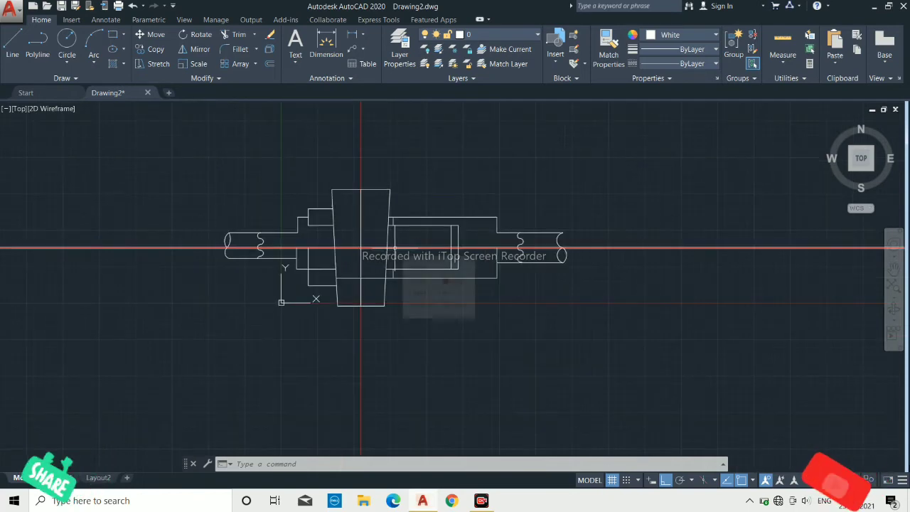
Cap the top of the tapered body with a 3-point dome arc.
click(94, 53)
click(331, 189)
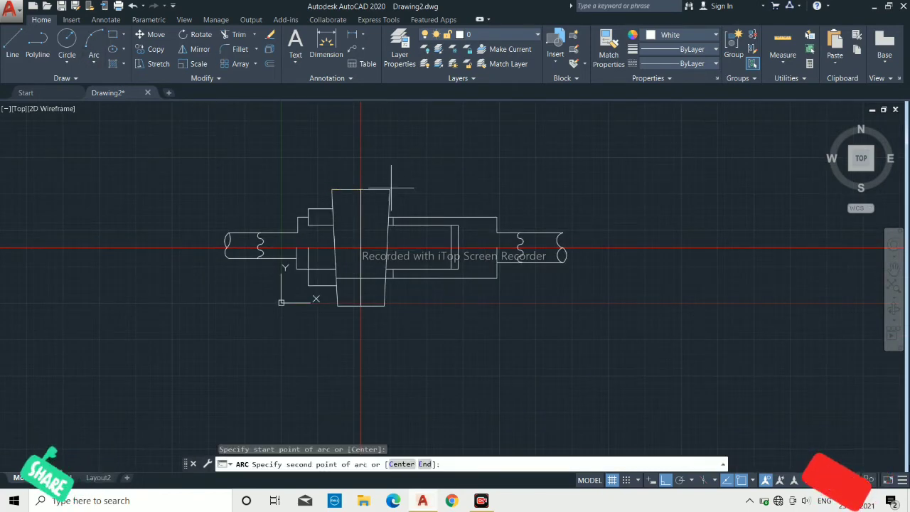
click(362, 167)
click(390, 190)
key(Escape)
text(t)
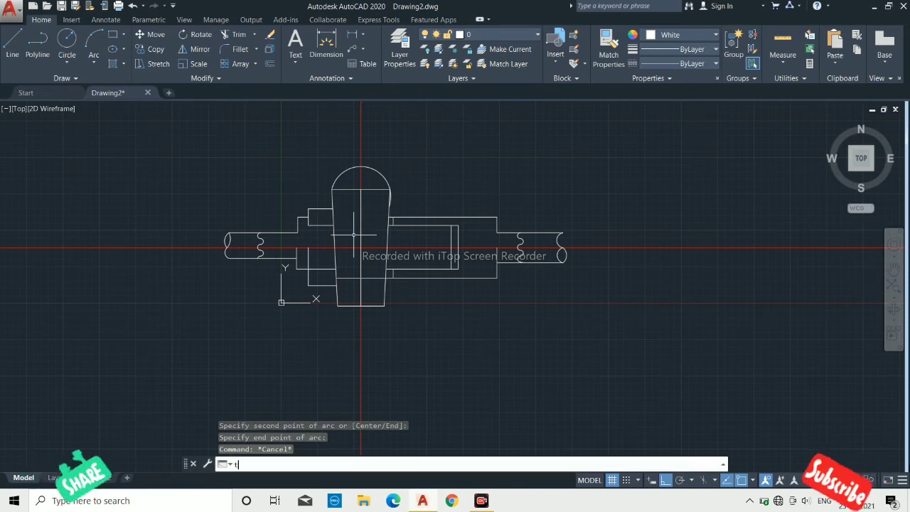
key(Return)
key(Return)
scroll(393, 193, up, 8)
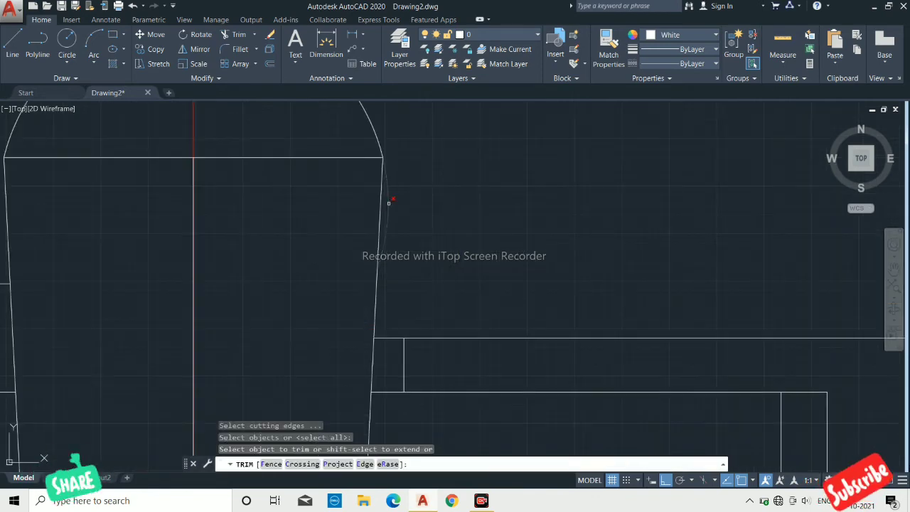
scroll(388, 202, down, 5)
scroll(388, 202, down, 3)
key(Escape)
Draw a 3-point arc rounding the bottom end of the body.
click(93, 43)
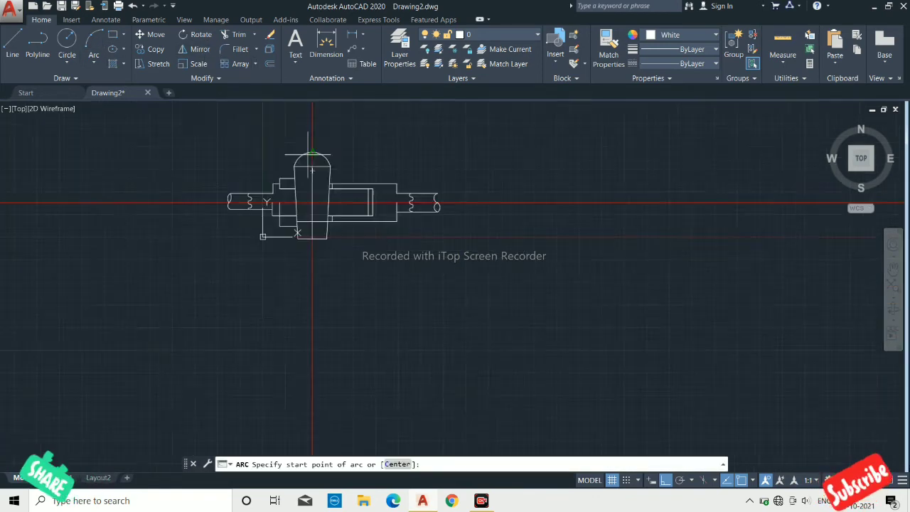
scroll(304, 240, up, 4)
click(291, 235)
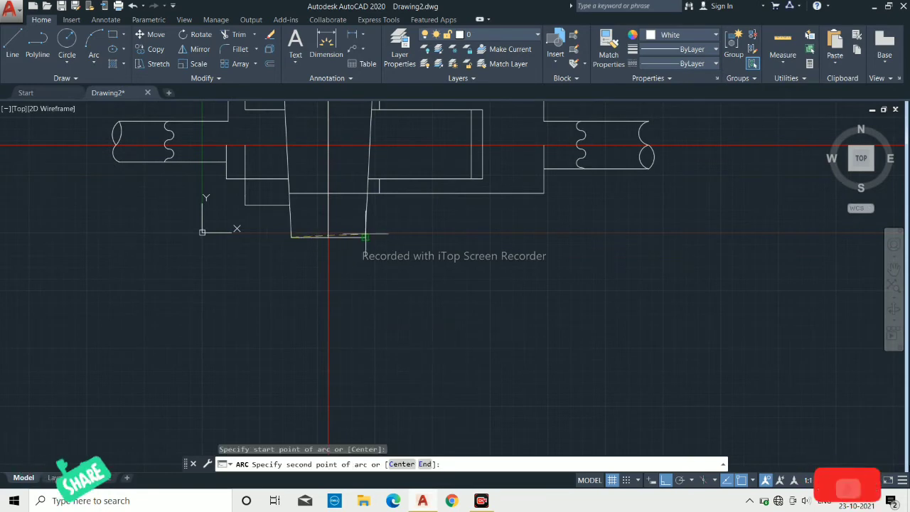
click(365, 236)
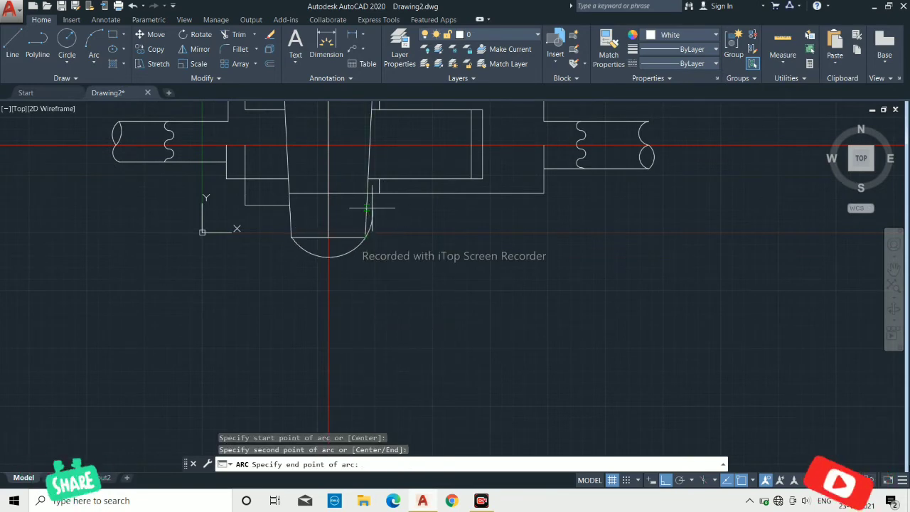
click(366, 223)
key(Escape)
key(Escape)
key(Escape)
scroll(354, 244, up, 5)
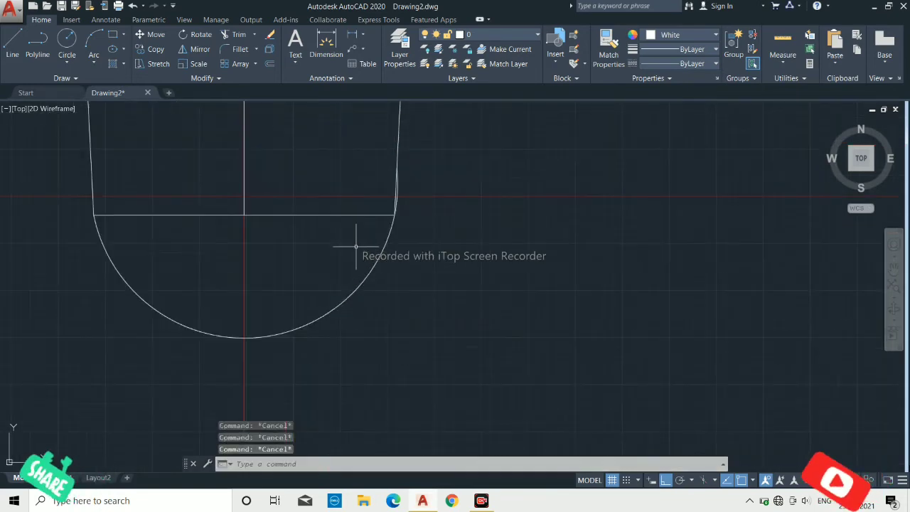
Trim the overlapping line at the arc's corner.
text(tr)
key(Return)
scroll(395, 186, up, 3)
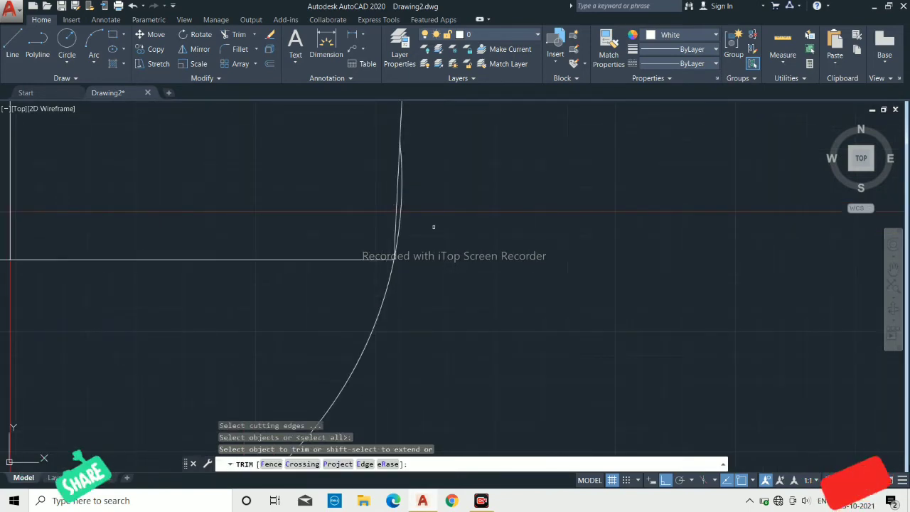
click(400, 193)
key(Return)
scroll(417, 213, down, 4)
scroll(441, 192, down, 3)
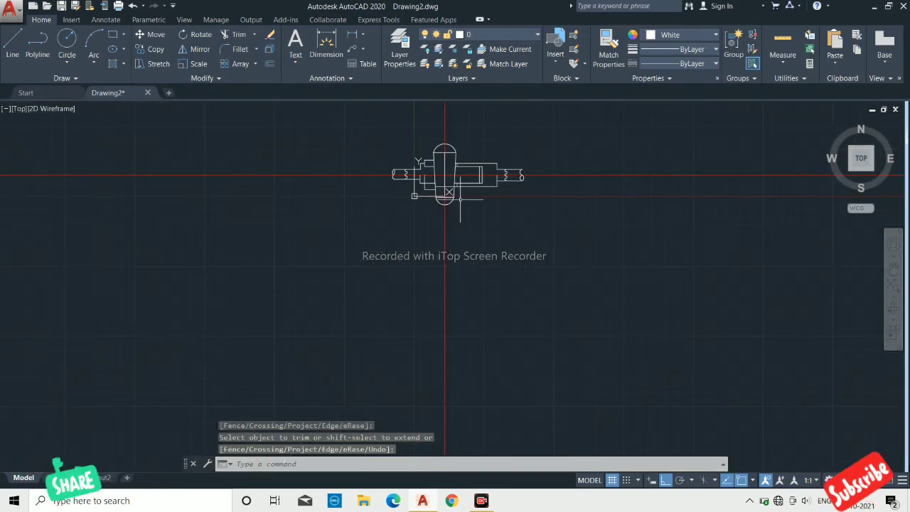
scroll(466, 148, up, 3)
scroll(471, 152, down, 1)
scroll(462, 171, up, 1)
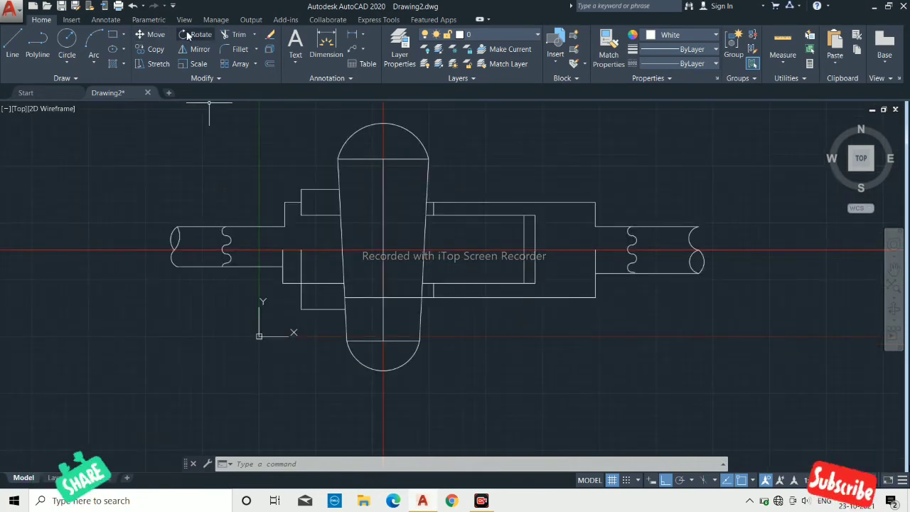
Start a fillet with radius 1 and the Multiple option.
click(226, 52)
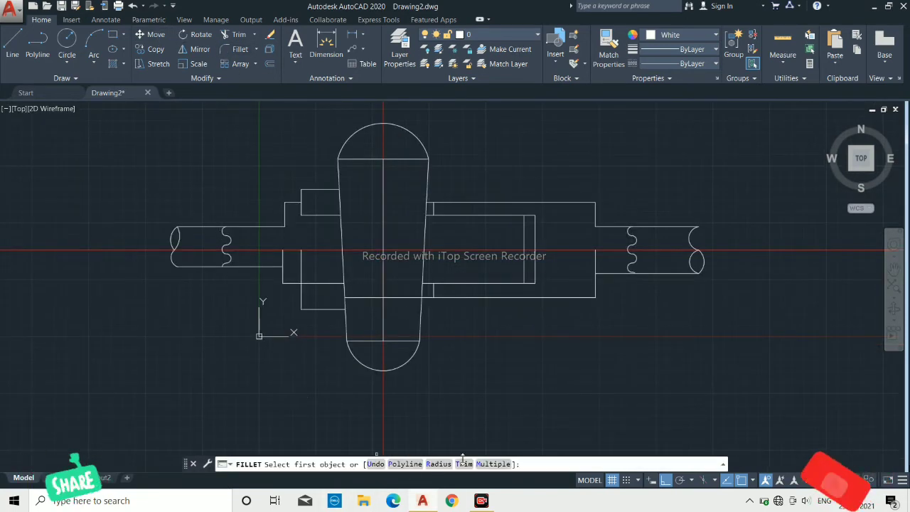
click(439, 464)
text(1)
key(Return)
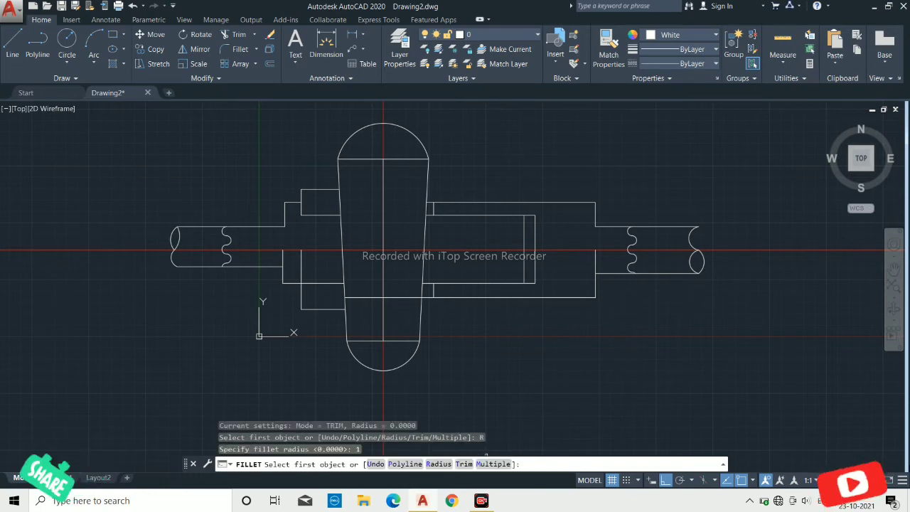
text(M)
key(Return)
scroll(316, 130, up, 4)
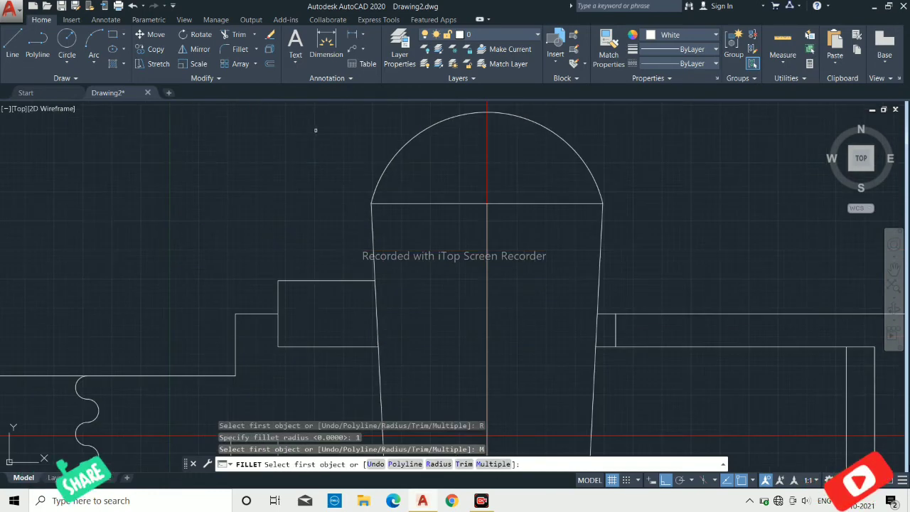
Round the first bracket corner with a radius 1 fillet.
click(278, 287)
click(288, 281)
scroll(289, 282, down, 5)
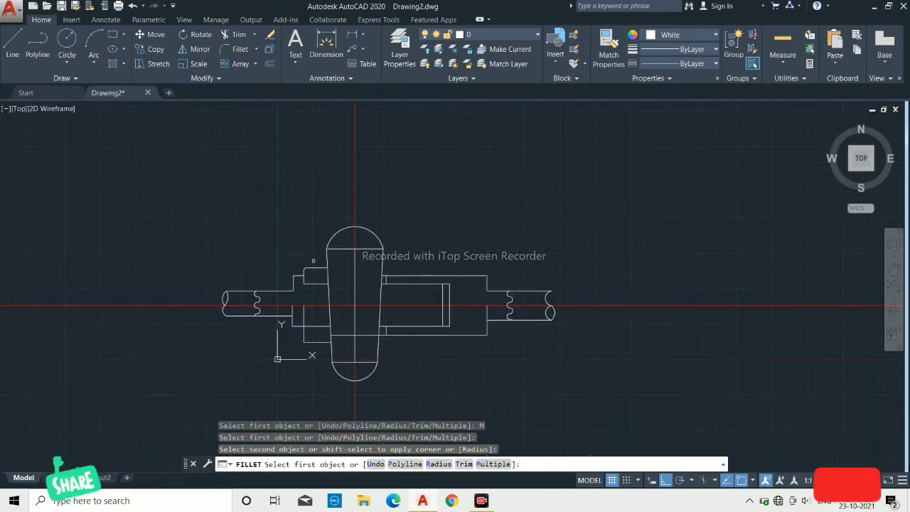
scroll(533, 296, up, 1)
scroll(532, 296, up, 3)
scroll(599, 298, up, 4)
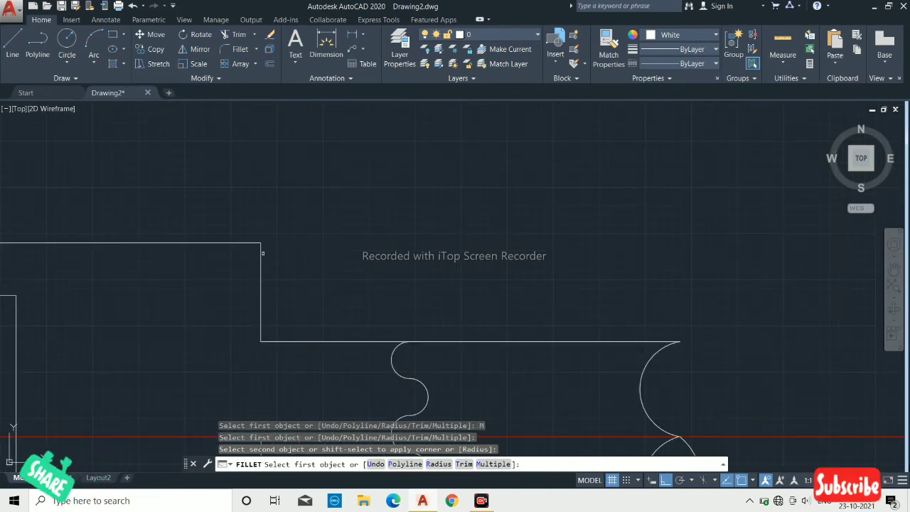
click(14, 437)
scroll(166, 270, down, 5)
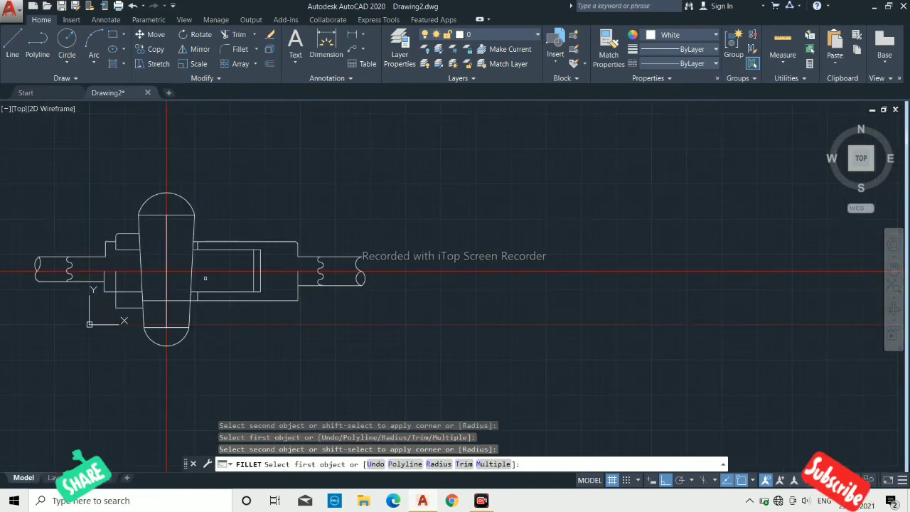
scroll(205, 277, down, 2)
scroll(204, 278, down, 3)
scroll(201, 263, up, 8)
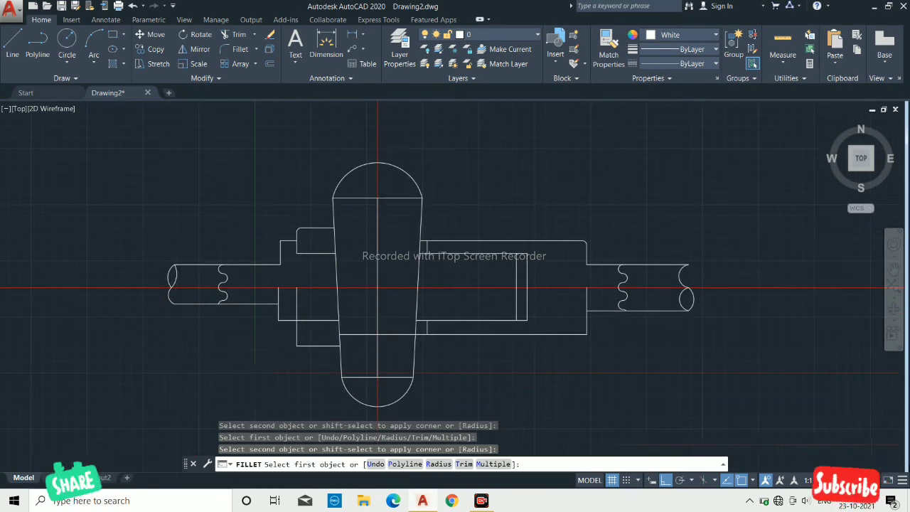
scroll(269, 253, up, 4)
Fillet the left step, lower step and lower inner corners at radius 1.
click(292, 283)
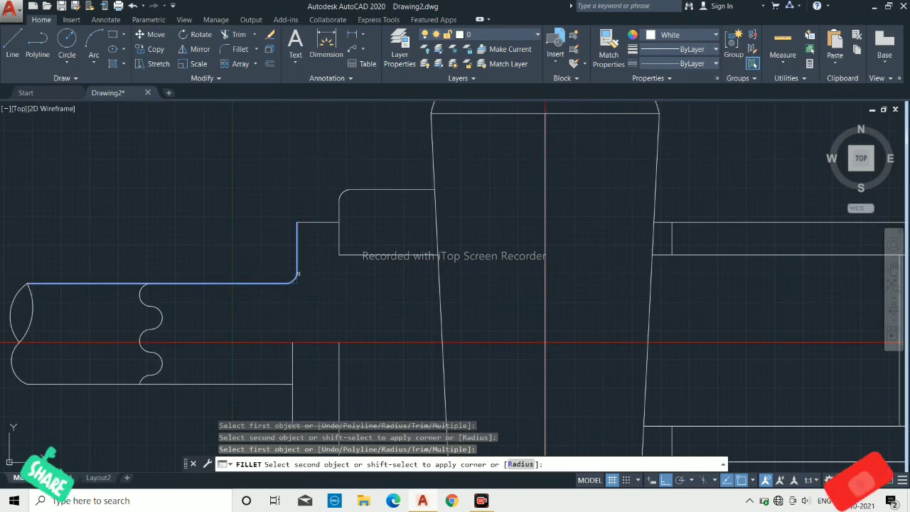
click(298, 263)
scroll(323, 285, down, 2)
scroll(324, 297, up, 2)
click(309, 332)
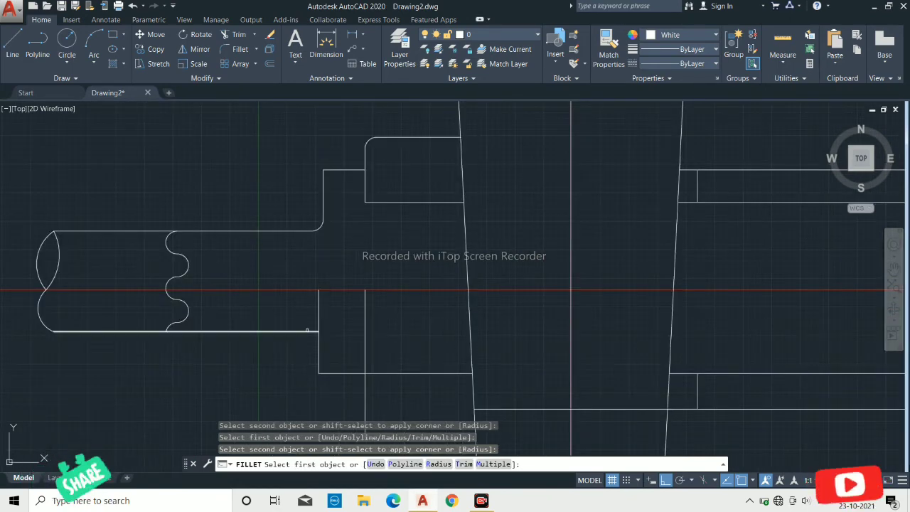
click(318, 344)
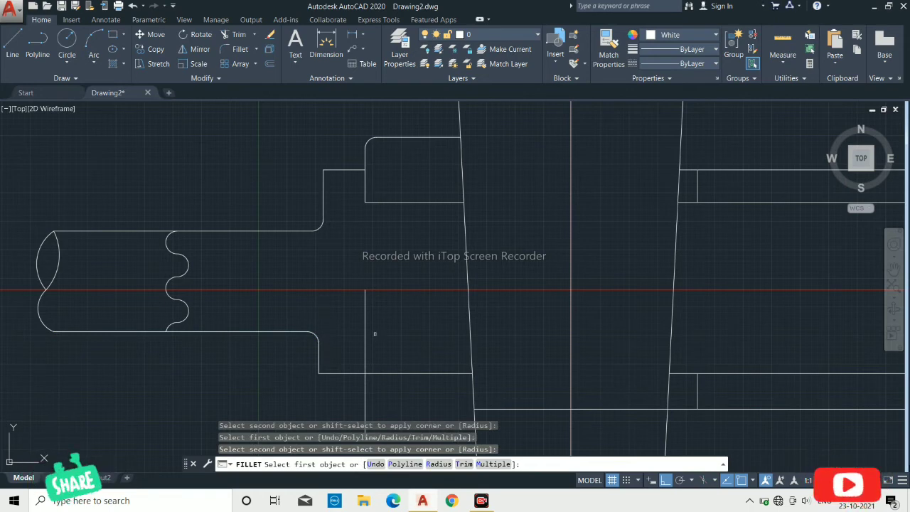
click(365, 383)
click(375, 372)
scroll(376, 366, down, 2)
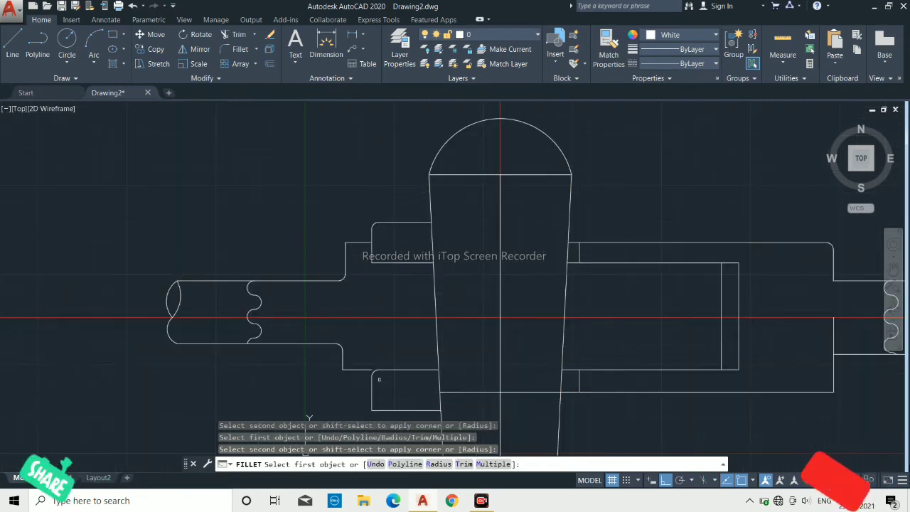
Draw a short horizontal line across the rounded lower corner.
key(Escape)
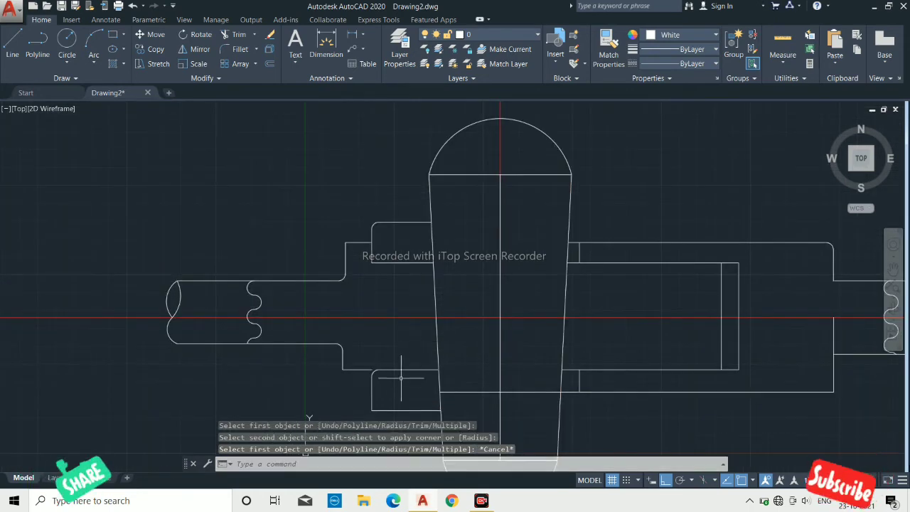
text(l)
key(Return)
scroll(365, 358, up, 5)
click(346, 371)
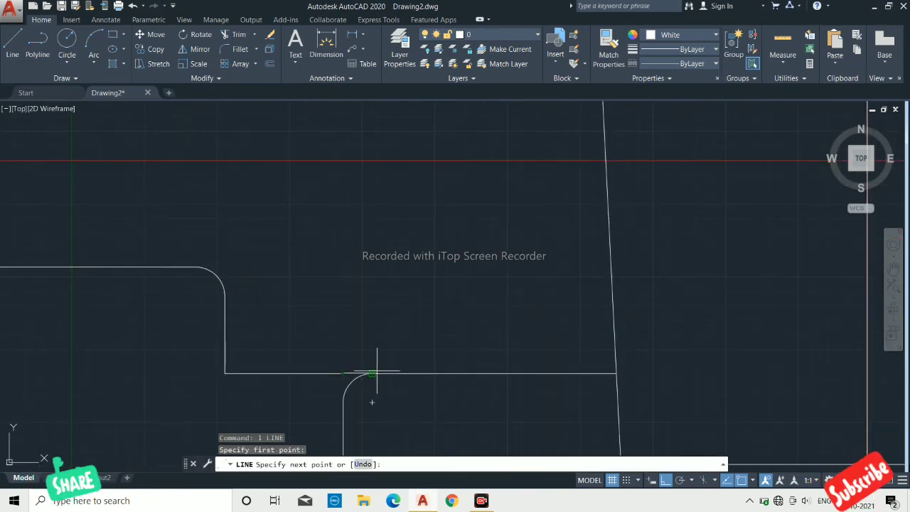
click(371, 371)
scroll(376, 366, down, 2)
key(Escape)
key(Return)
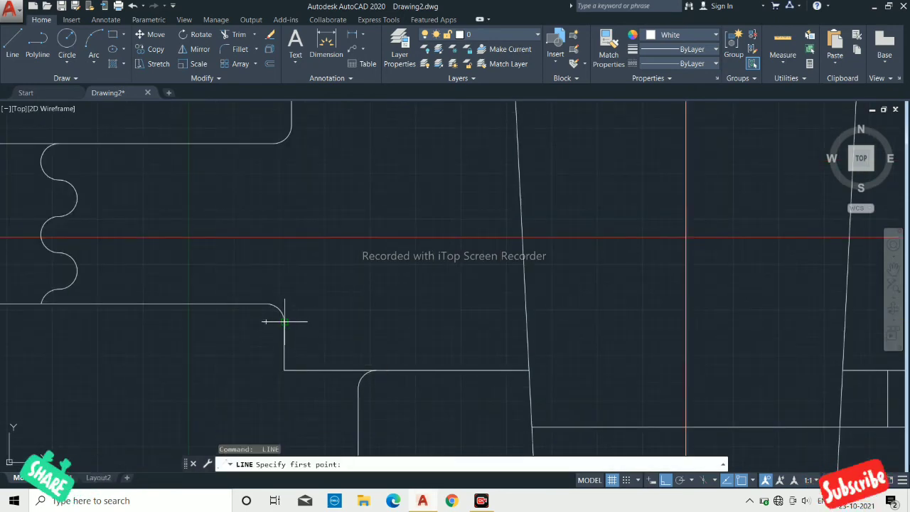
click(284, 321)
scroll(288, 324, down, 2)
scroll(291, 312, up, 2)
key(Return)
scroll(286, 304, down, 3)
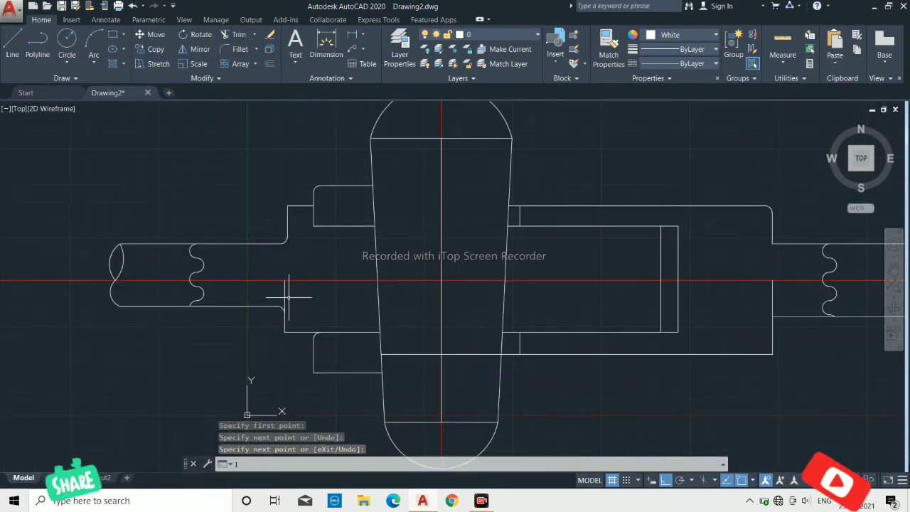
Draw a vertical line down from the rectangle corner.
text(l)
key(Return)
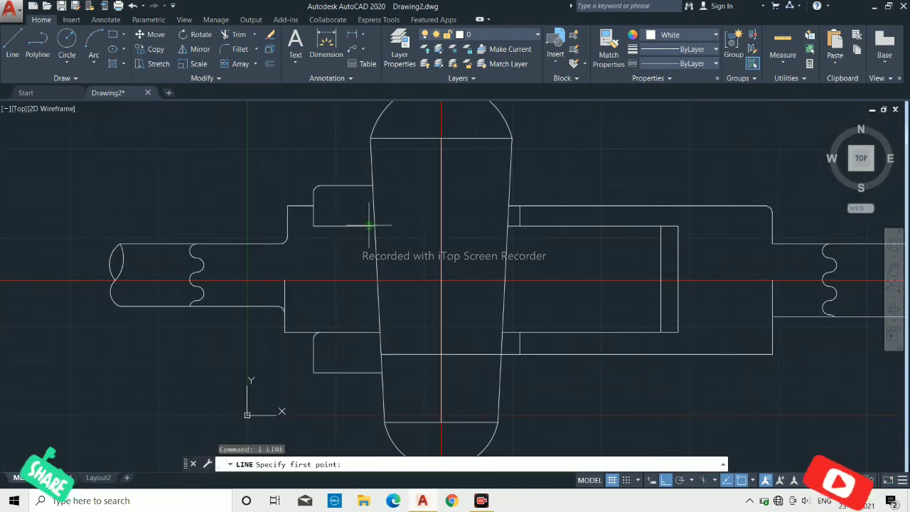
scroll(369, 228, up, 3)
click(374, 219)
scroll(374, 218, down, 3)
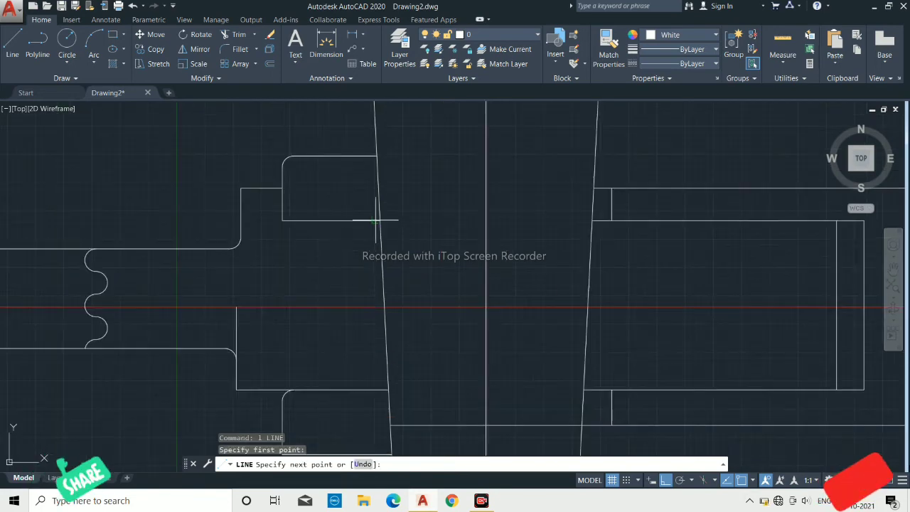
click(375, 411)
key(Escape)
Trim away the leftover segment below the corner.
text(tr)
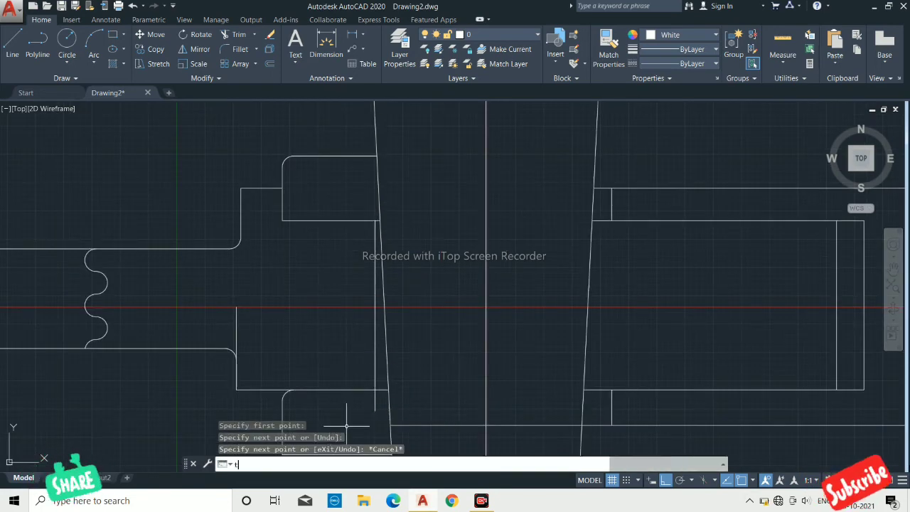
key(Return)
click(376, 405)
scroll(376, 402, down, 4)
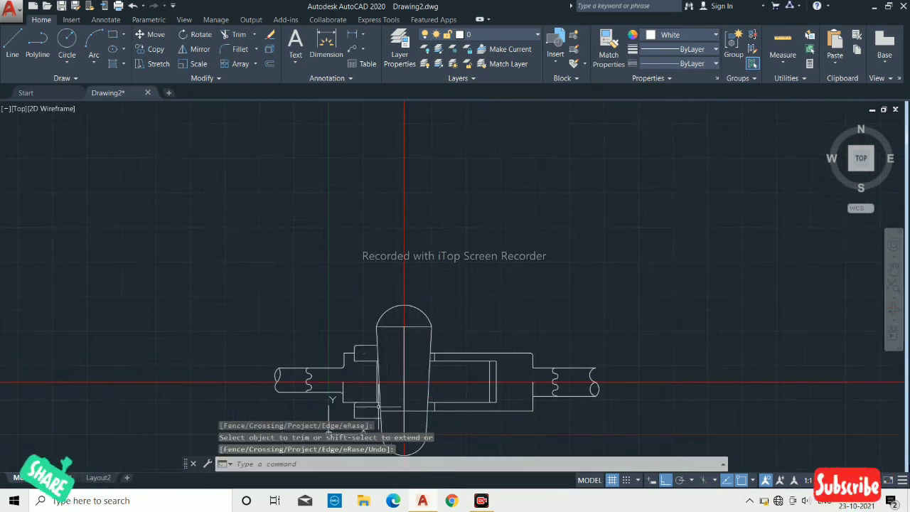
scroll(363, 387, down, 2)
scroll(353, 380, up, 2)
scroll(355, 362, up, 4)
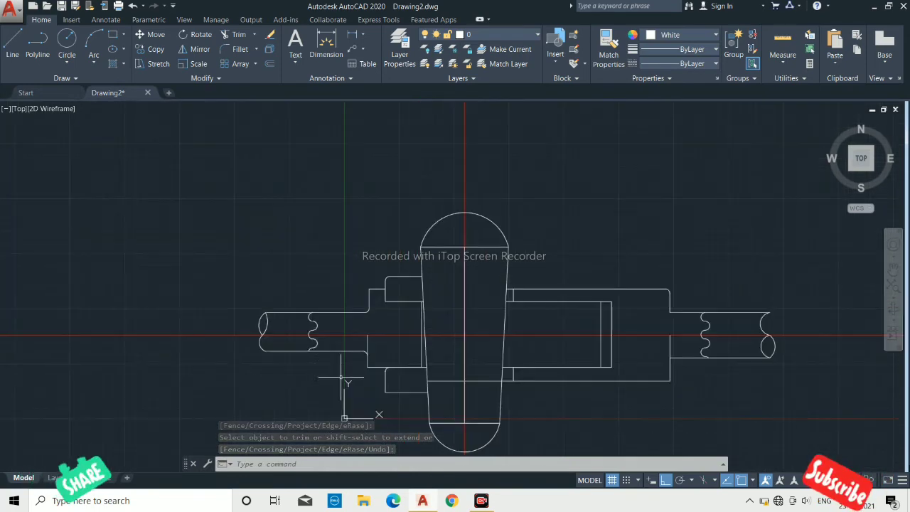
Hatch the lens-shaped broken ends of the left and right pipes.
key(Escape)
text(hh)
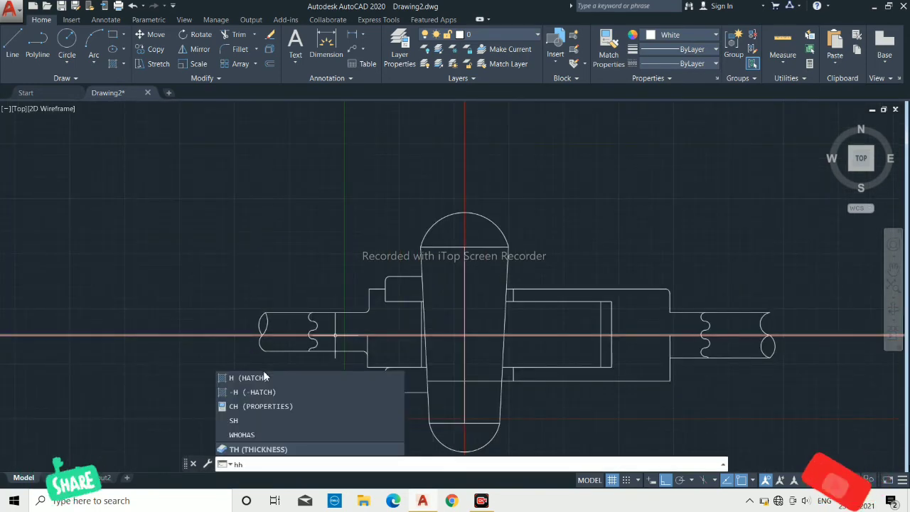
key(Return)
scroll(256, 351, up, 4)
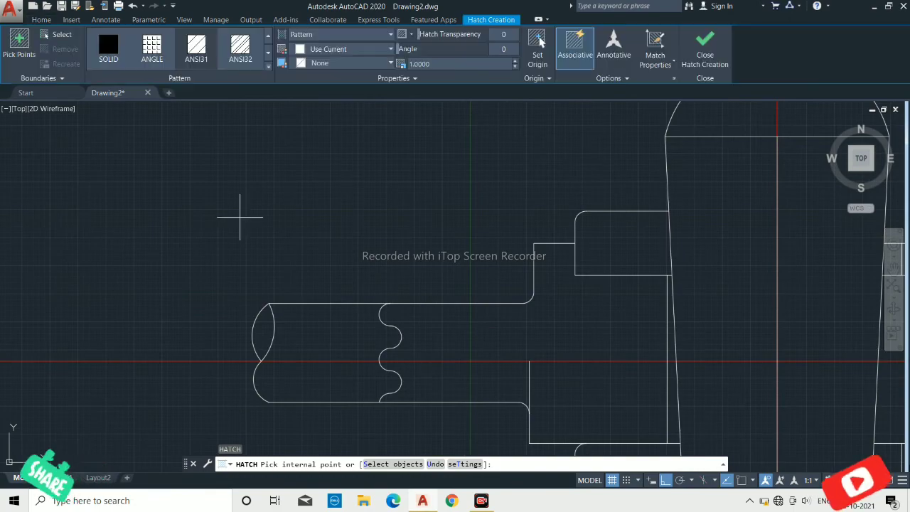
click(262, 329)
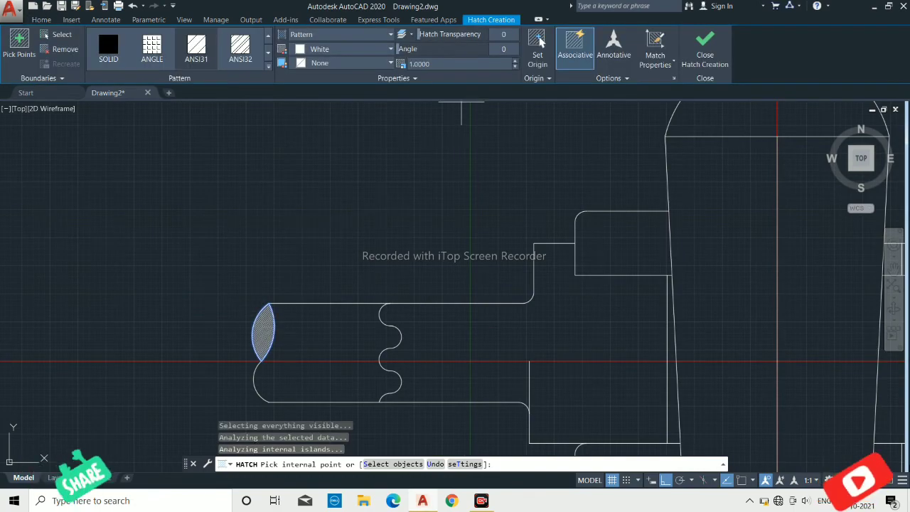
scroll(462, 107, down, 4)
middle_drag(758, 282, 601, 299)
scroll(704, 260, up, 4)
click(683, 258)
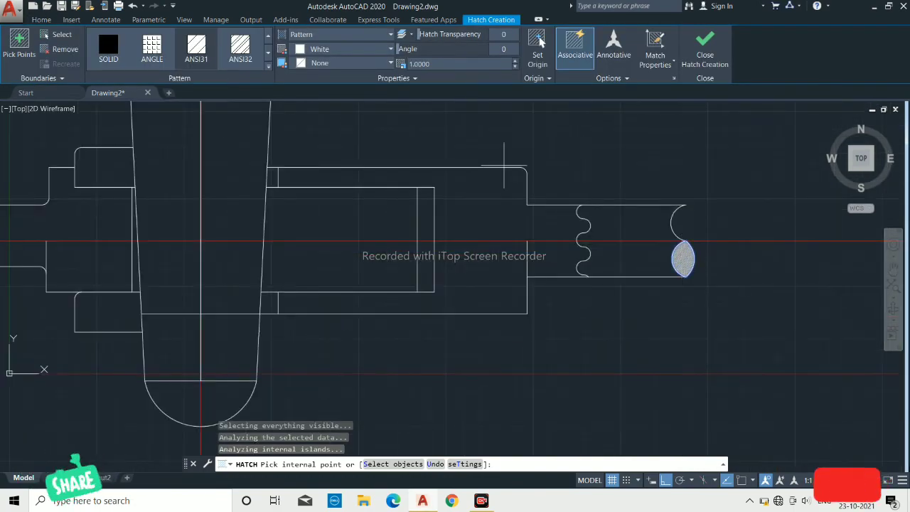
key(Escape)
Set the pipe-end hatch scale to 10.
click(683, 262)
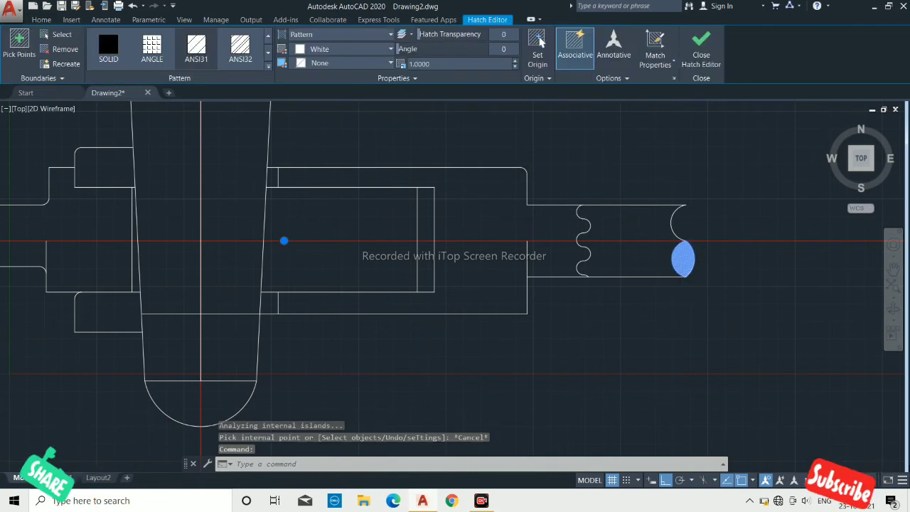
scroll(541, 237, down, 4)
click(456, 62)
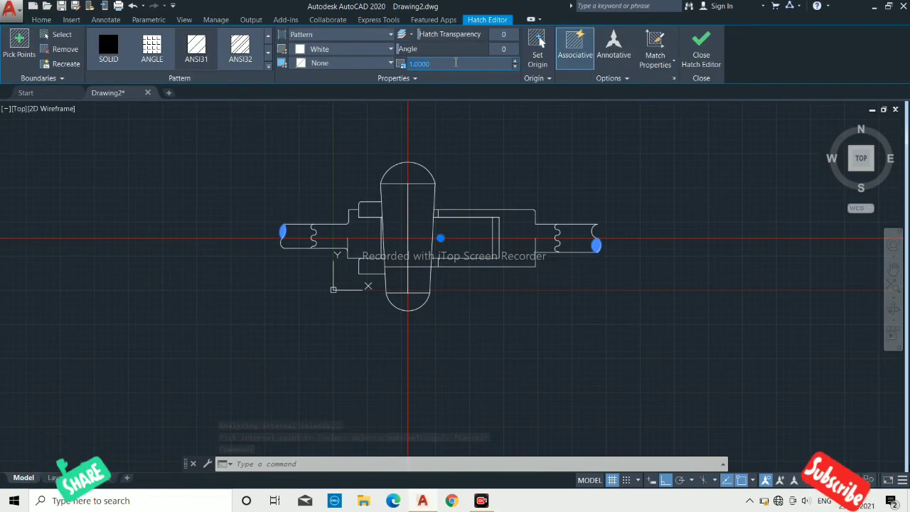
text(10)
key(Escape)
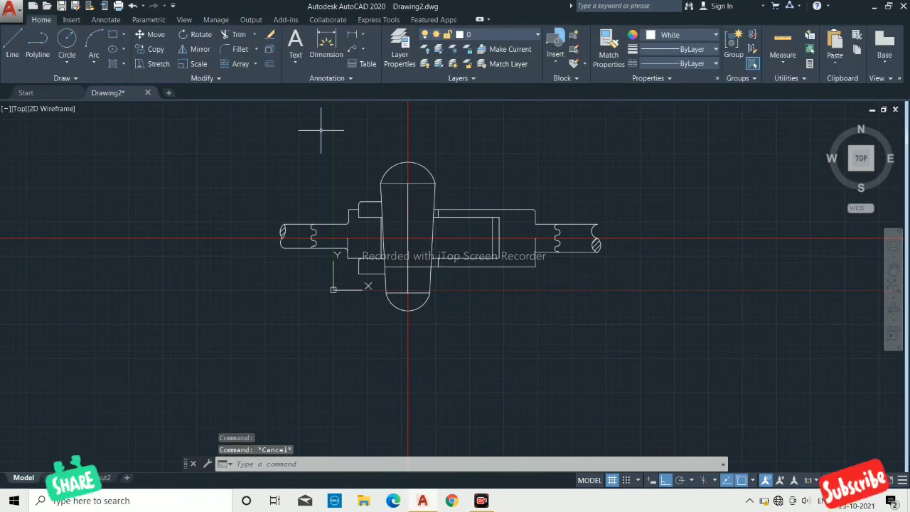
text(h)
key(Return)
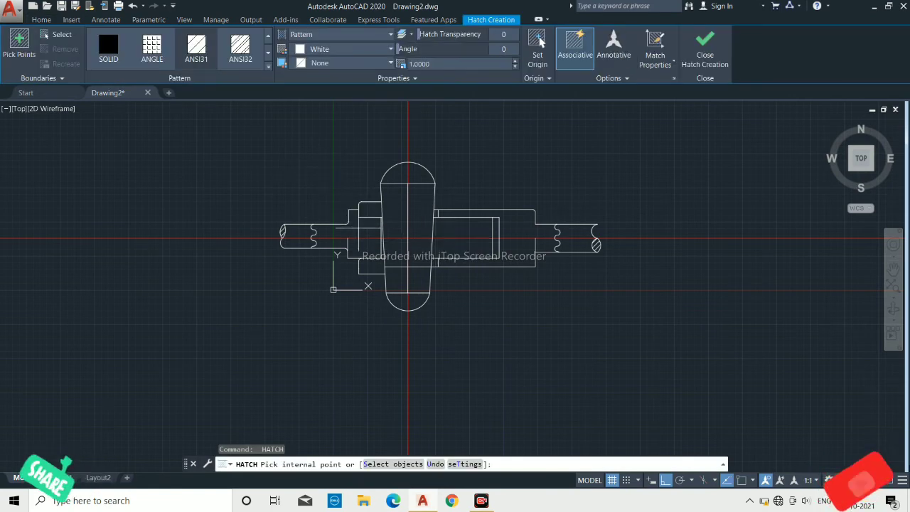
Hatch the left bracket and pipe section and the right shaft region.
click(345, 226)
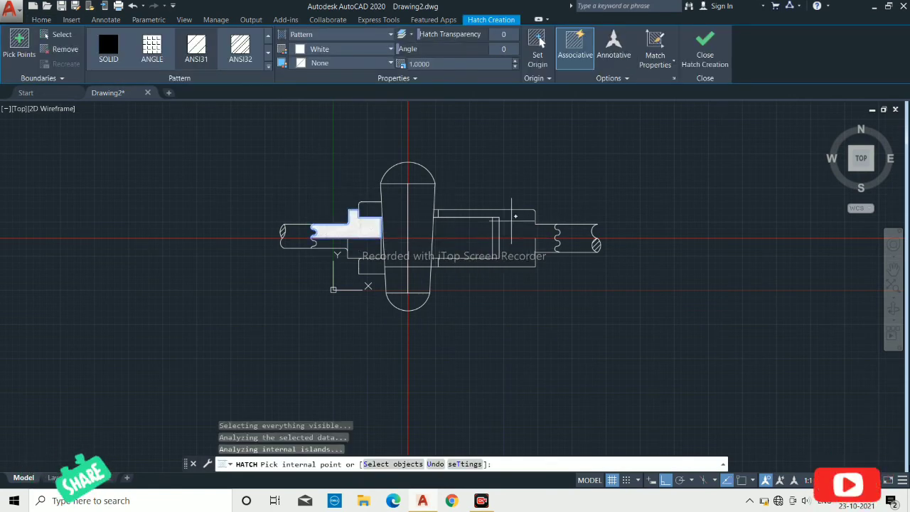
click(473, 233)
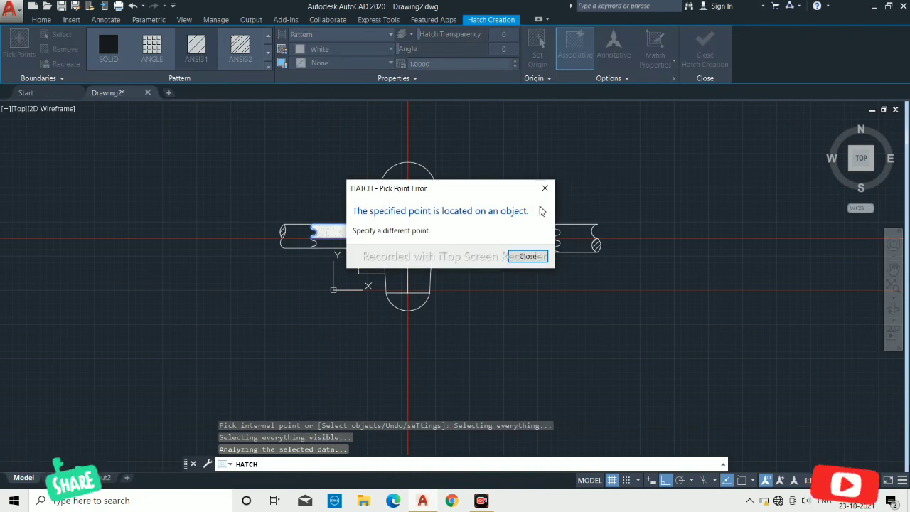
click(533, 258)
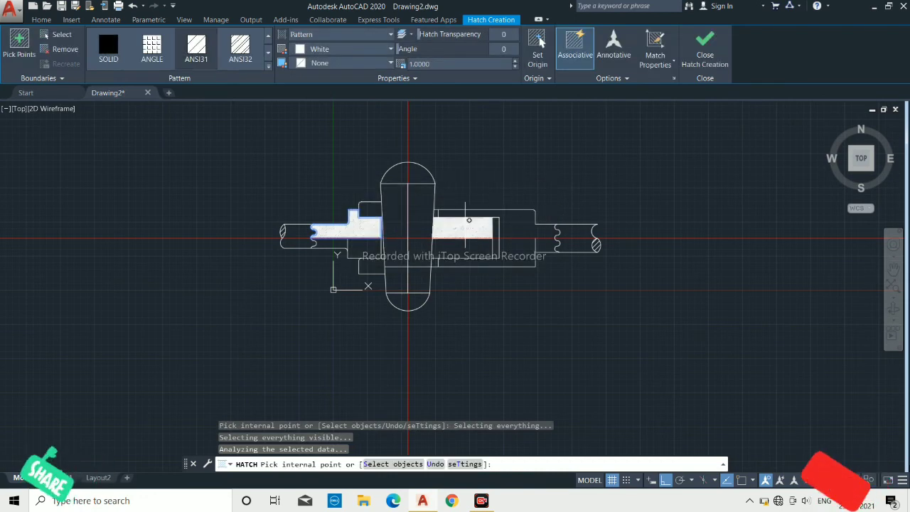
key(Escape)
key(Escape)
text(20)
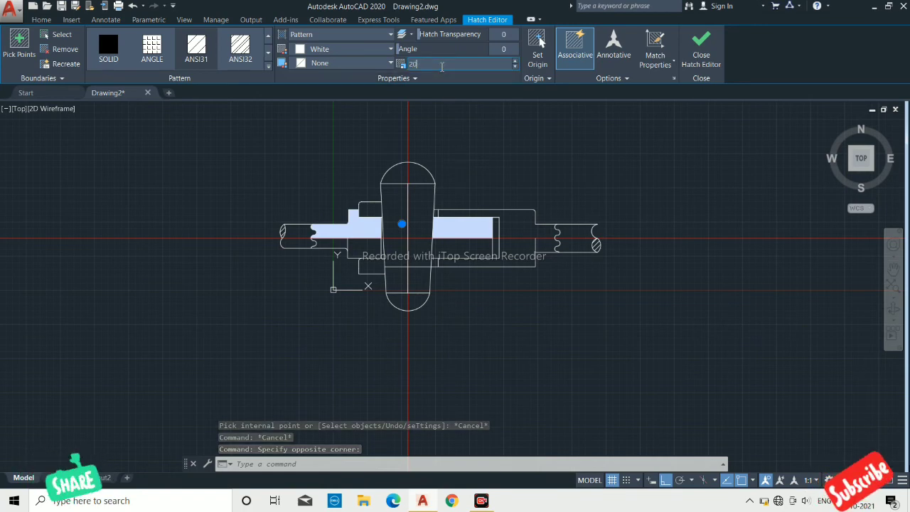
key(Escape)
key(Escape)
Hatch the region above the left bracket and the collar beside the shaft at scale 15.
key(Return)
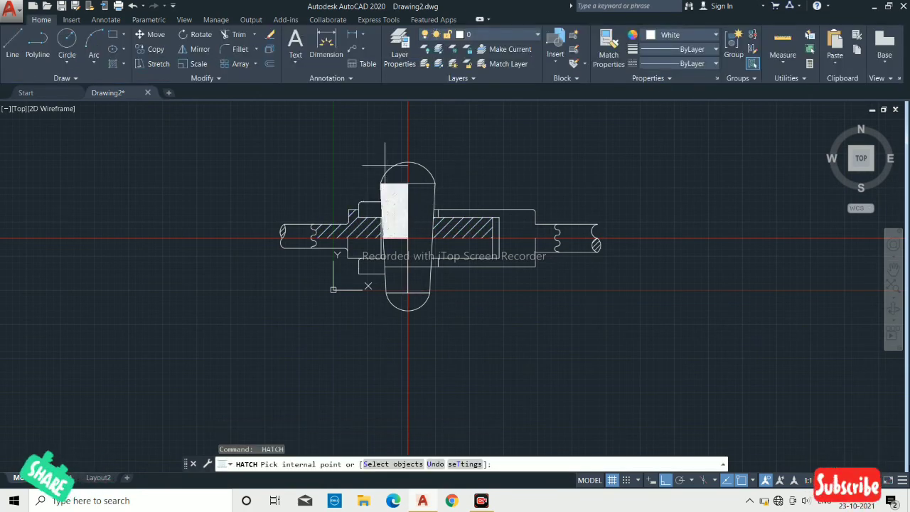
click(370, 210)
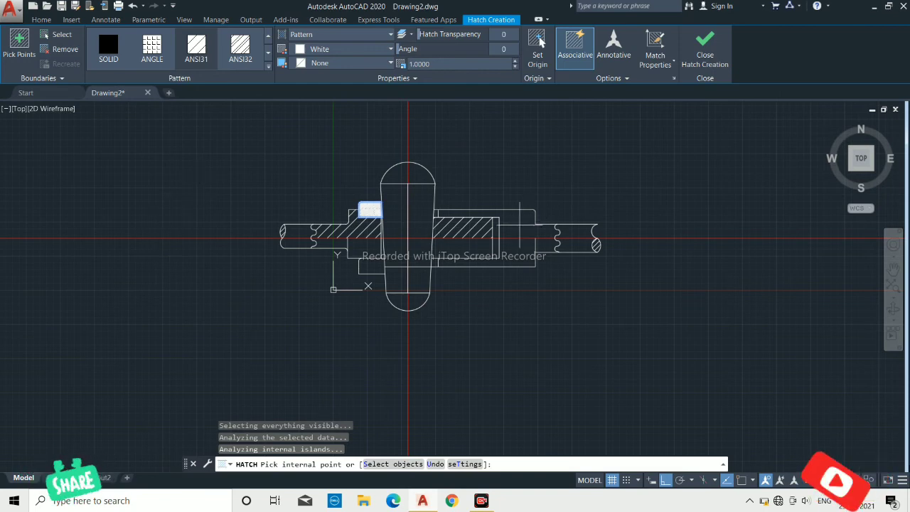
click(465, 214)
key(Escape)
key(Escape)
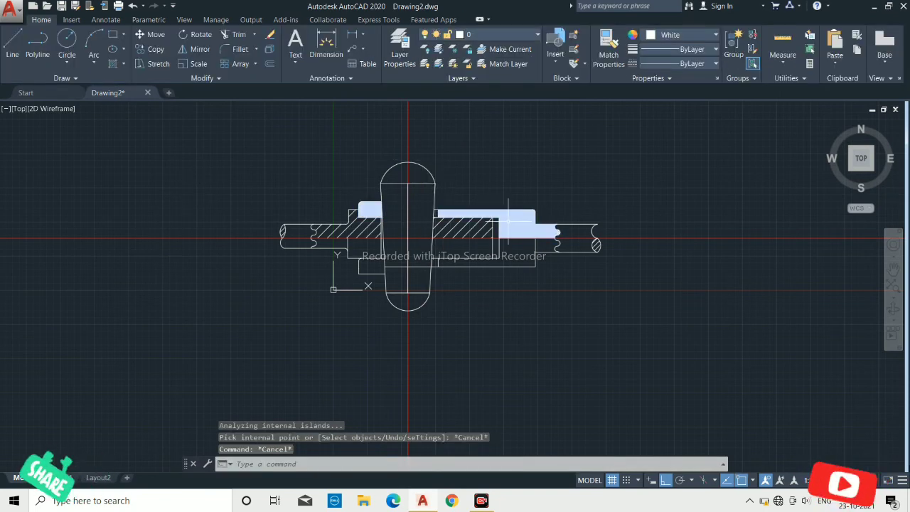
click(507, 220)
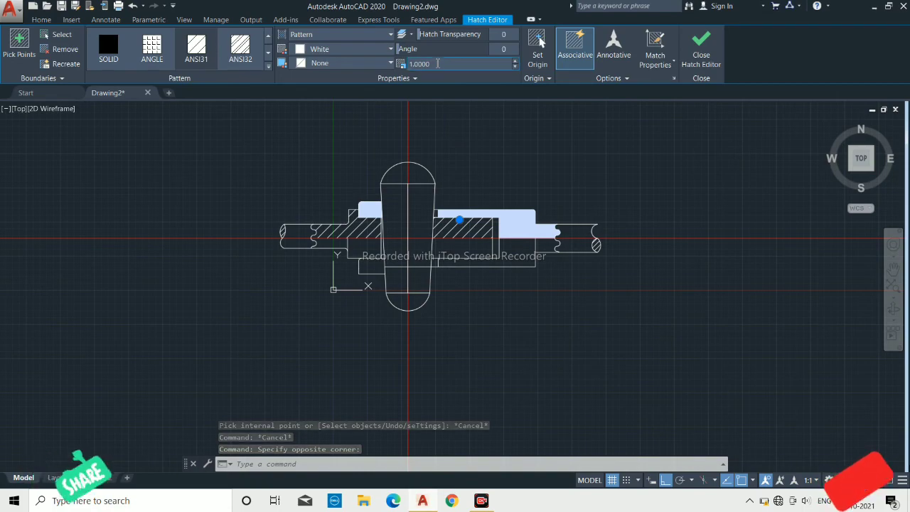
double_click(434, 63)
text(15)
key(Return)
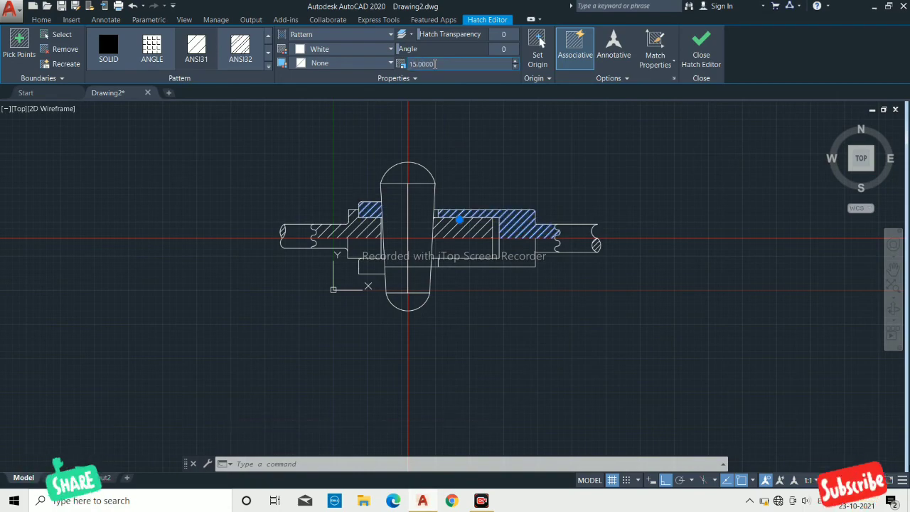
key(Escape)
key(Escape)
Delete the red centre lines, including the vertical centre line in the body.
scroll(414, 178, down, 1)
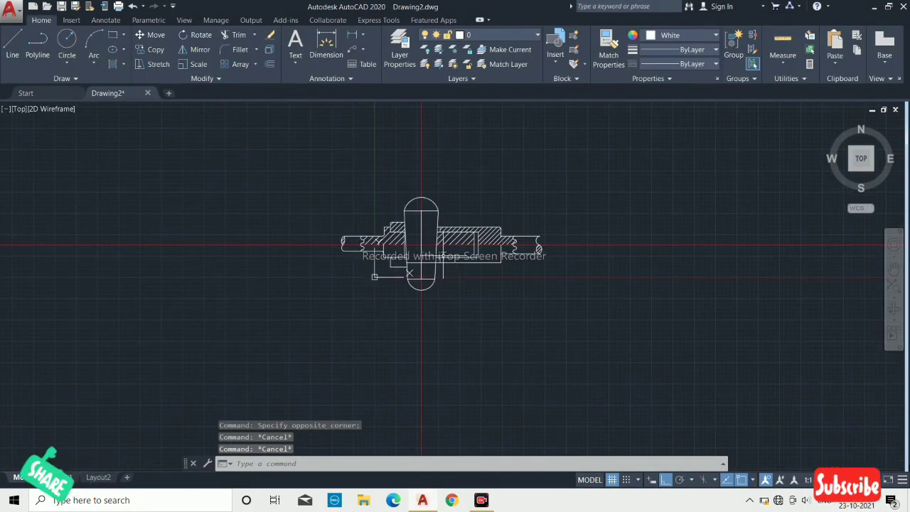
scroll(414, 178, up, 4)
click(36, 311)
click(81, 234)
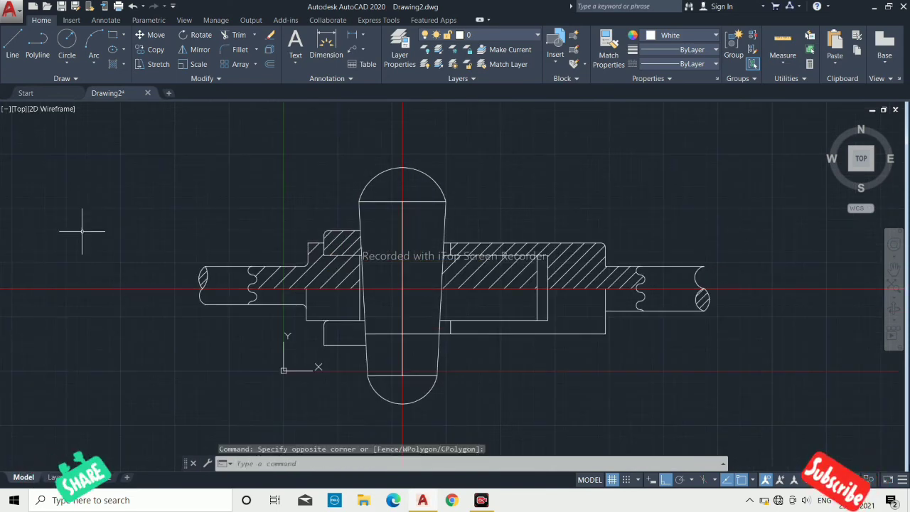
click(81, 233)
click(67, 332)
scroll(67, 331, down, 2)
click(266, 212)
click(167, 194)
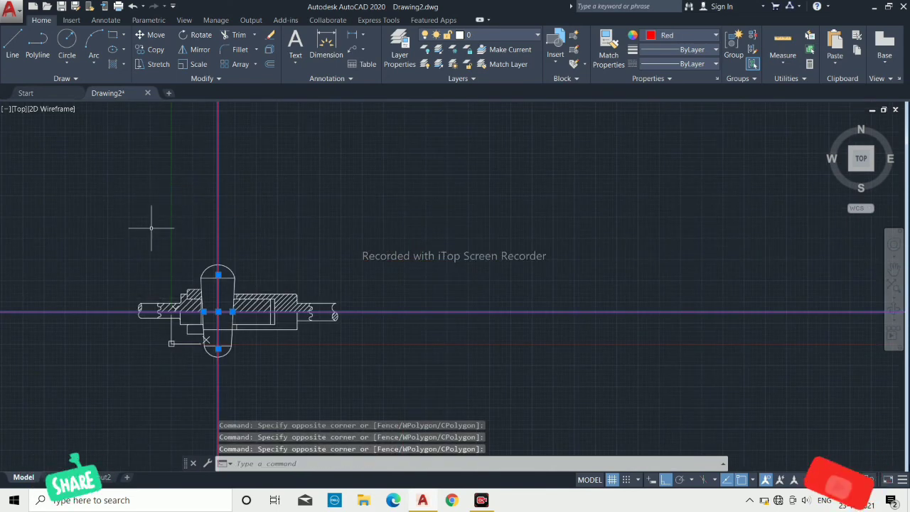
key(Delete)
scroll(226, 355, up, 4)
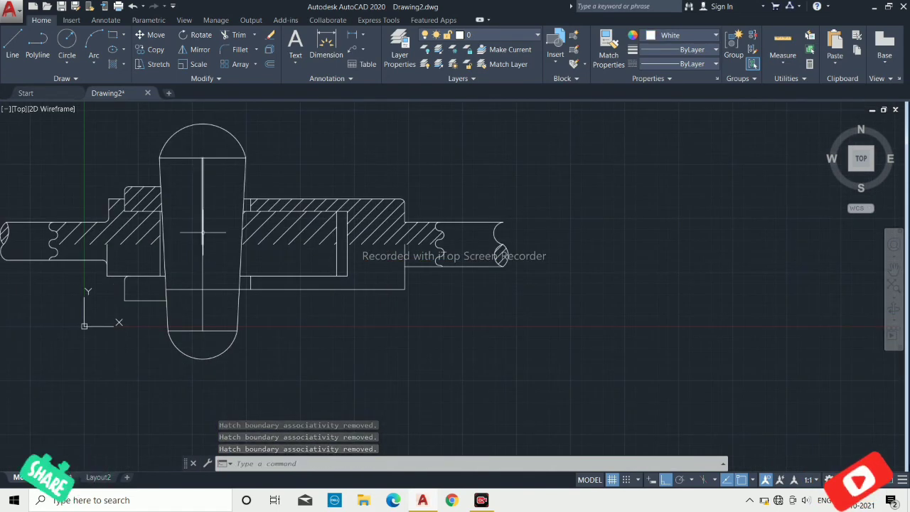
click(203, 261)
click(204, 275)
key(Delete)
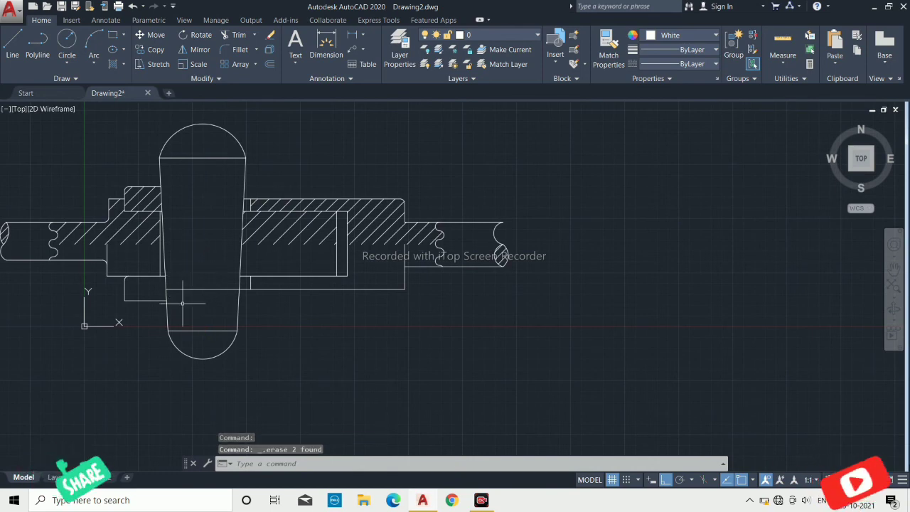
Select the whole drawing and join its lines into polylines.
middle_drag(191, 300, 235, 314)
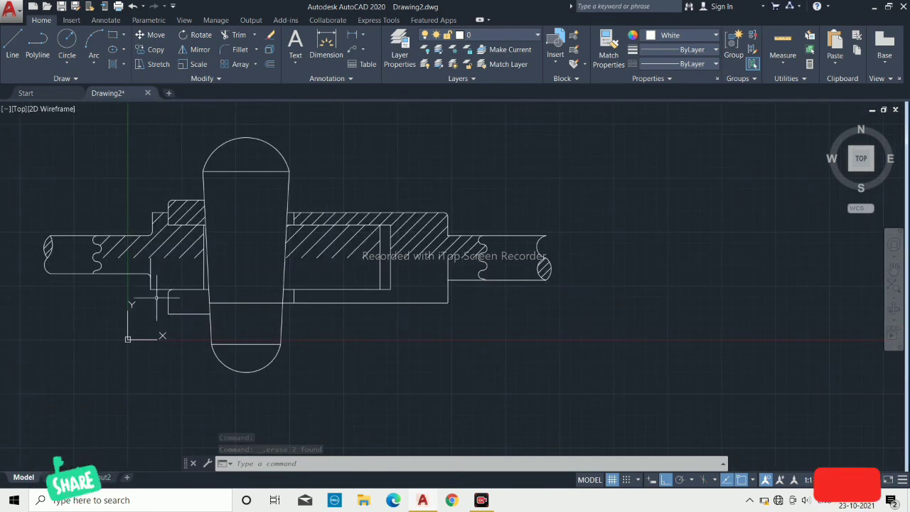
click(610, 347)
click(22, 129)
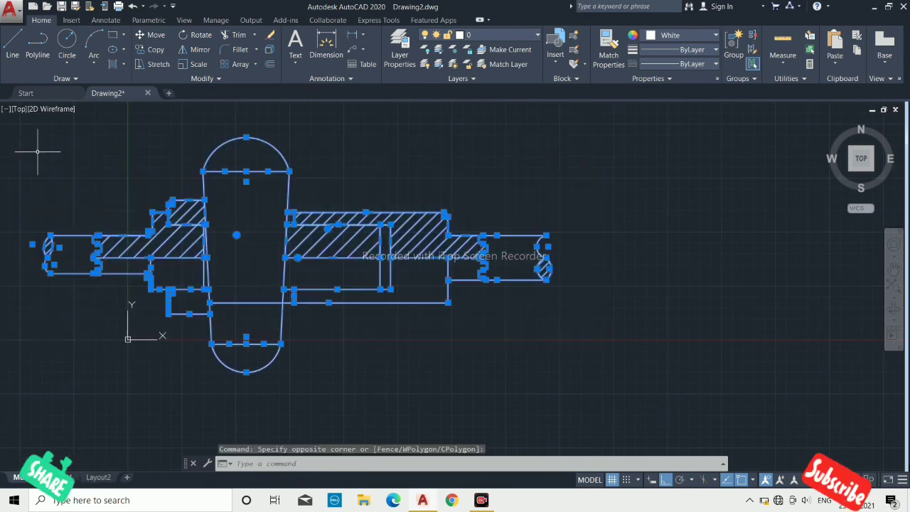
text(JO)
key(Return)
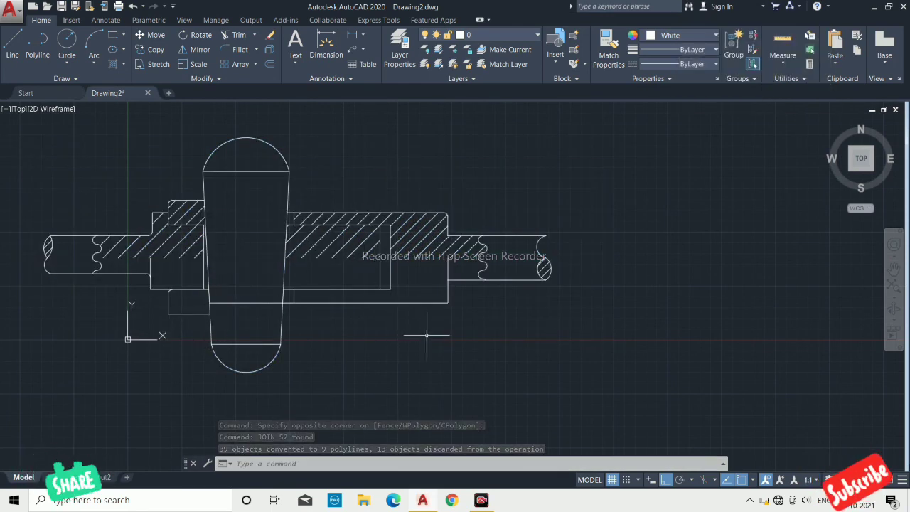
middle_drag(547, 307, 538, 312)
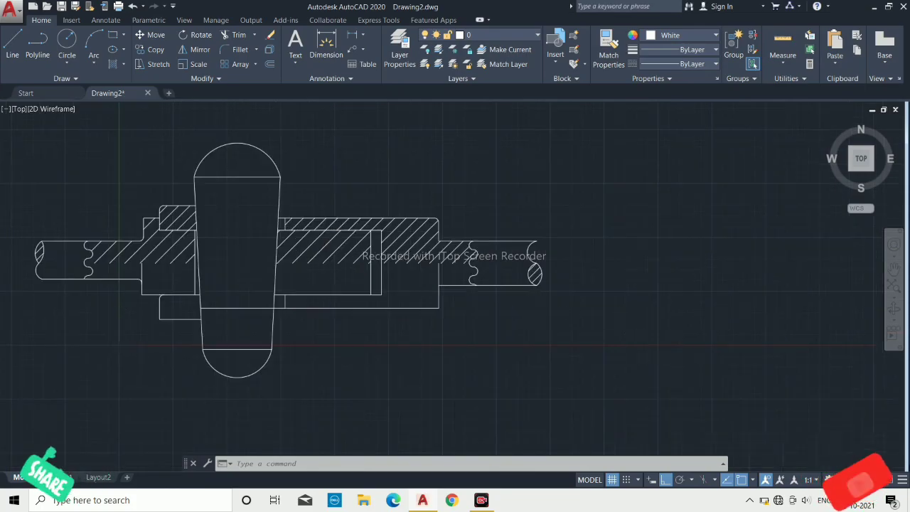